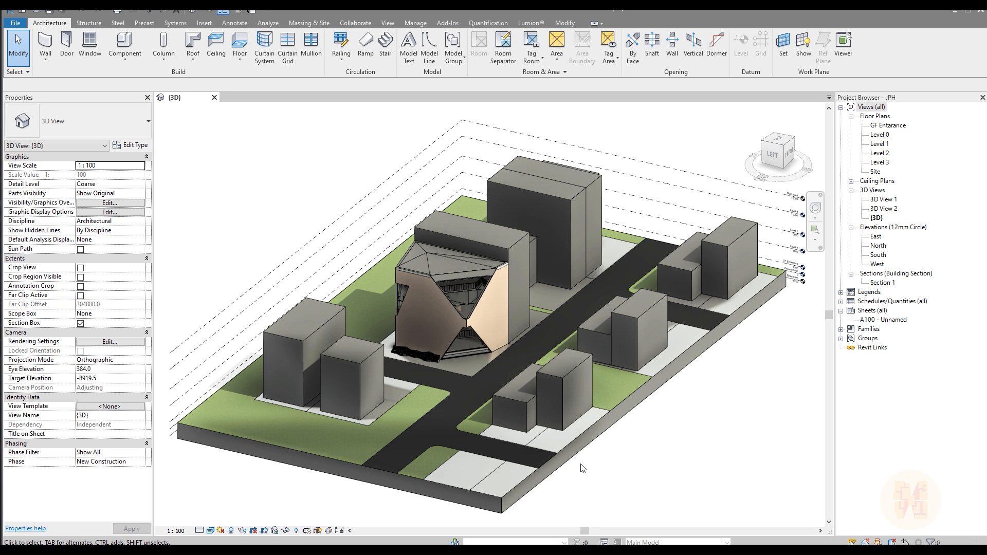
# - Launch Dynamo from Revit and open the online package search in a window beside the start page
pyautogui.click(421, 25)
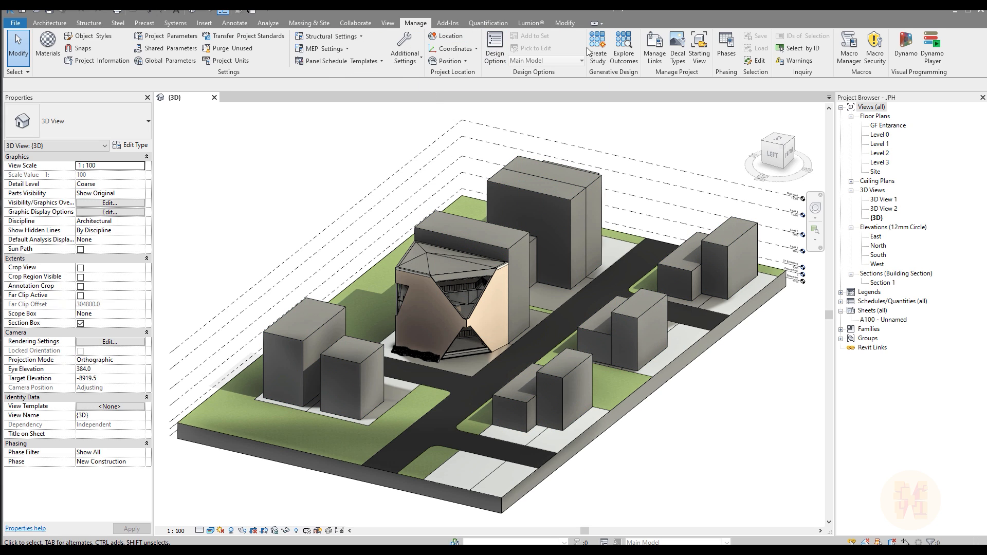
pyautogui.click(915, 50)
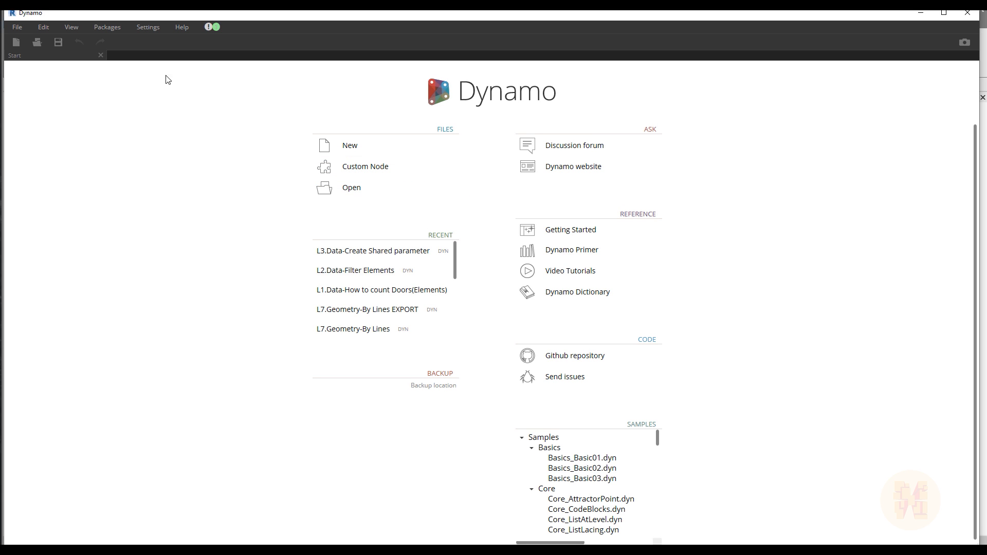
pyautogui.click(107, 28)
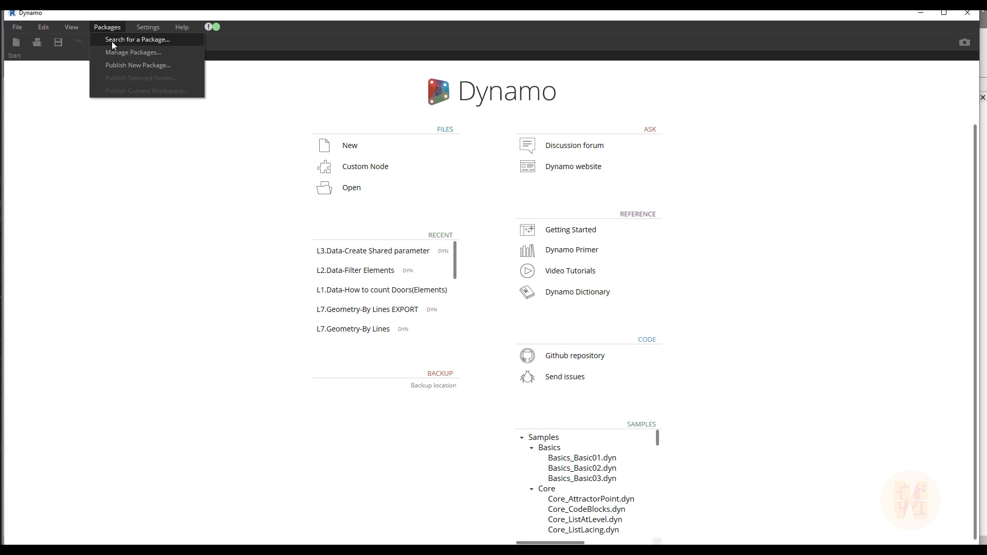
pyautogui.click(113, 42)
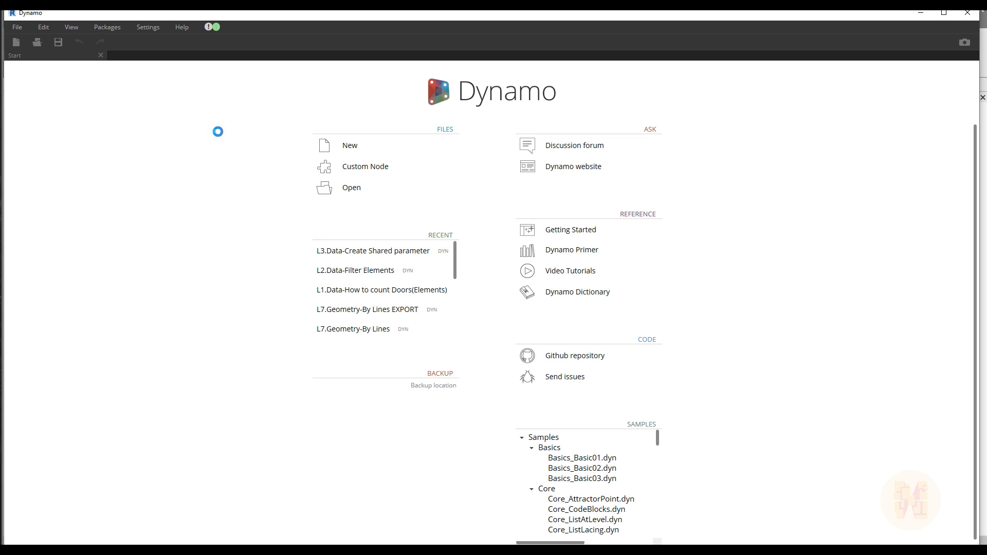
pyautogui.moveTo(464, 141); pyautogui.dragTo(753, 153)
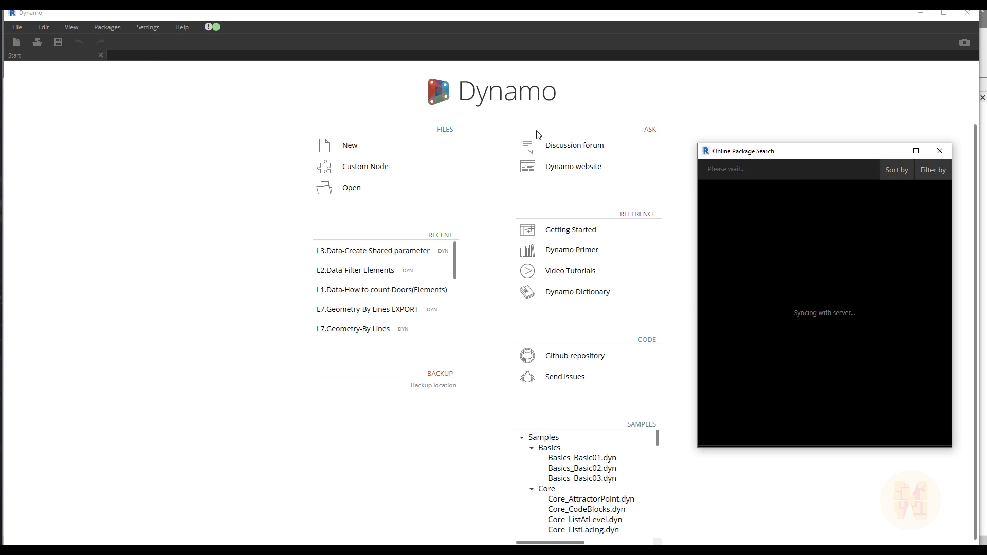
# - Examine the custom nodes and additional files of the installed arquitree populate package, and close both package windows
pyautogui.click(108, 27)
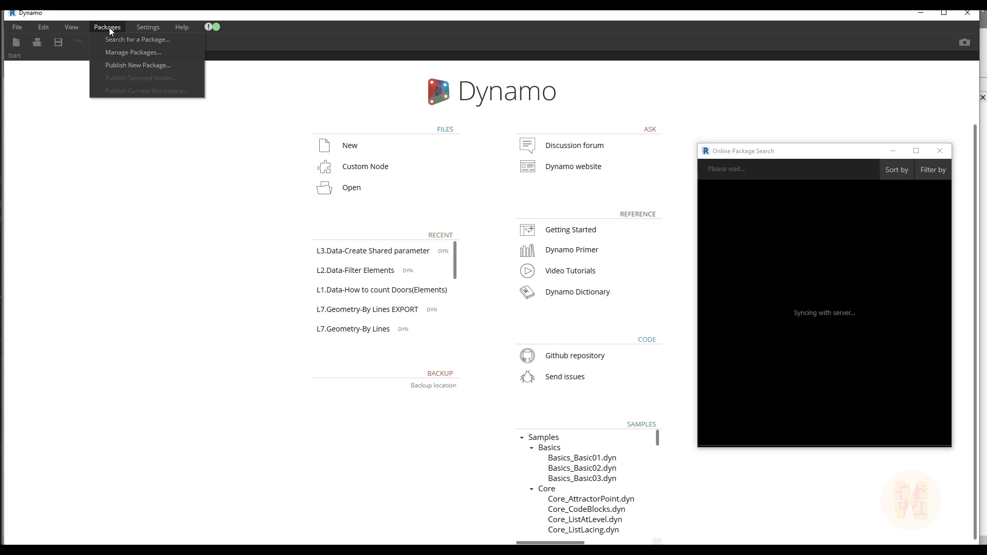
pyautogui.click(114, 52)
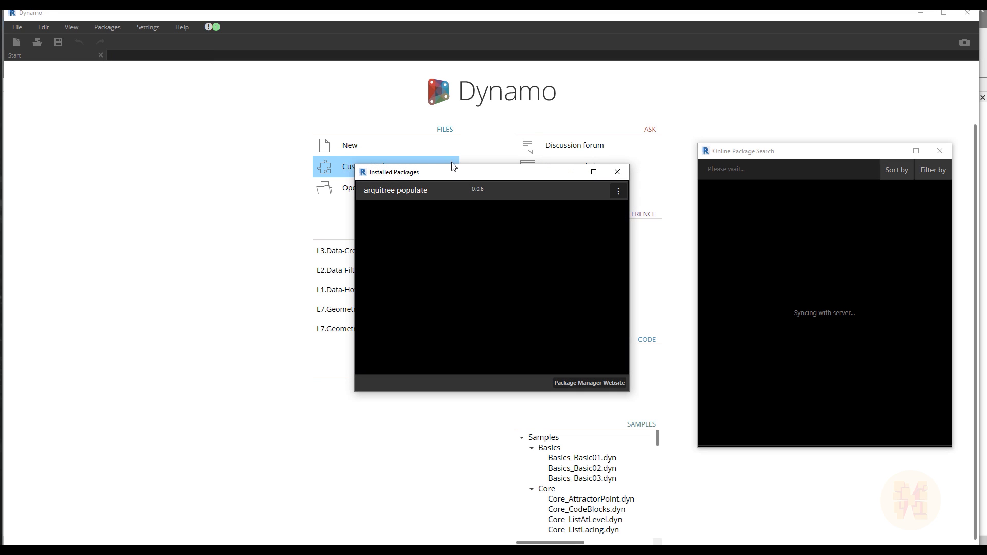
pyautogui.moveTo(454, 177); pyautogui.dragTo(453, 191)
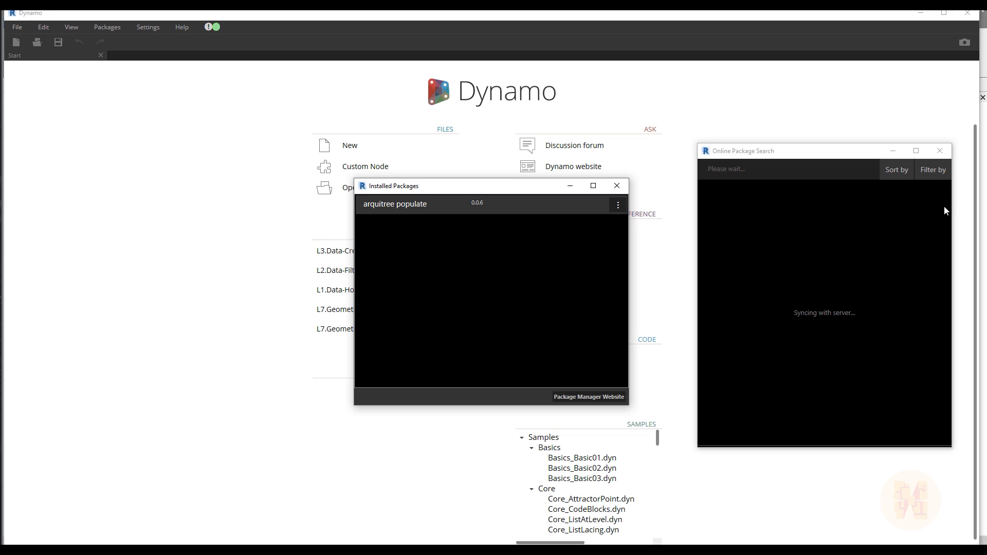
pyautogui.moveTo(481, 188); pyautogui.dragTo(460, 163)
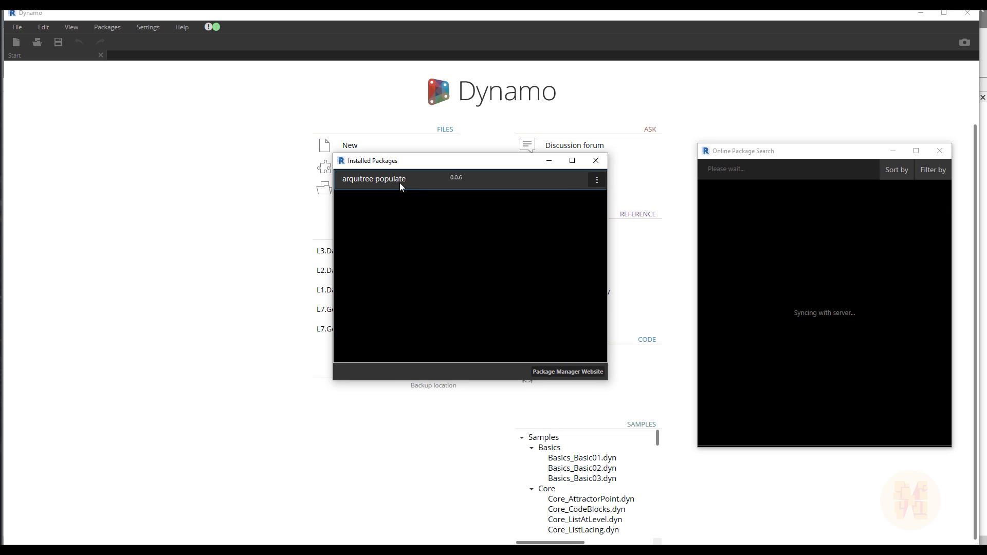
pyautogui.click(596, 181)
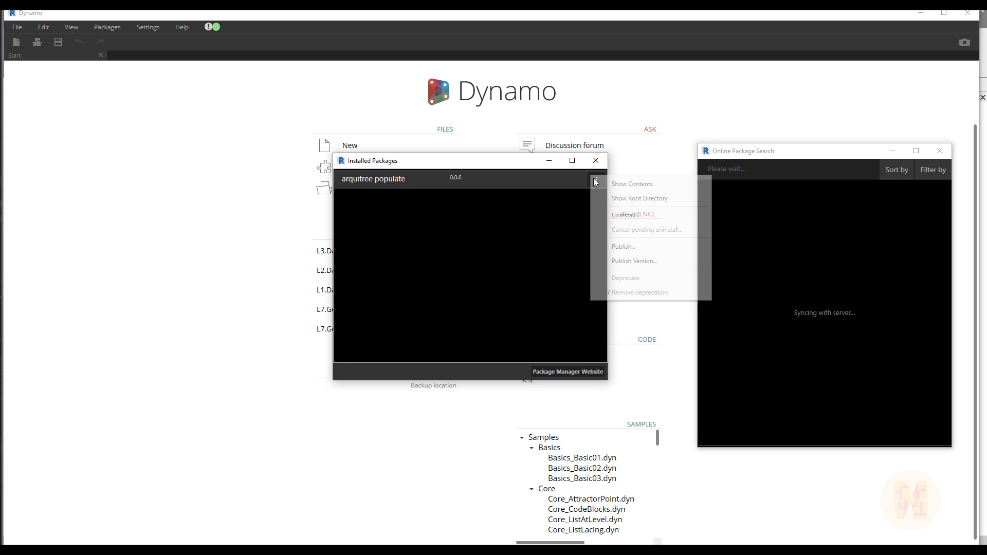
pyautogui.click(624, 183)
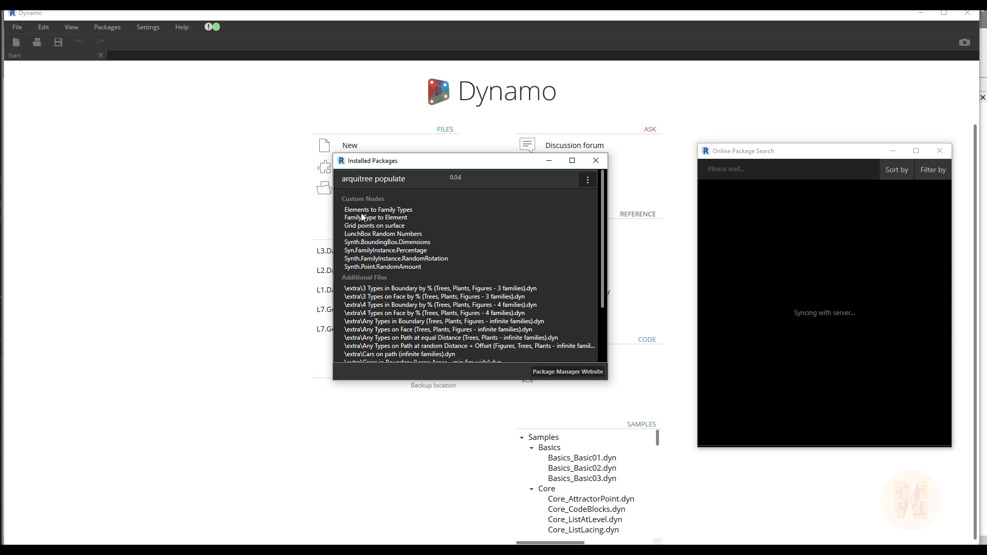
pyautogui.scroll(-1, 368, 242)
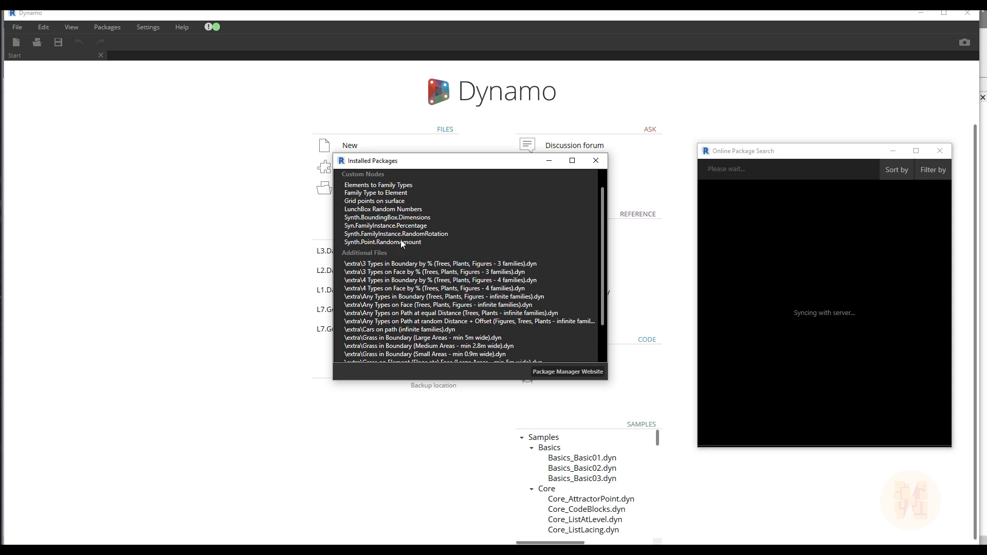
pyautogui.scroll(-2, 409, 240)
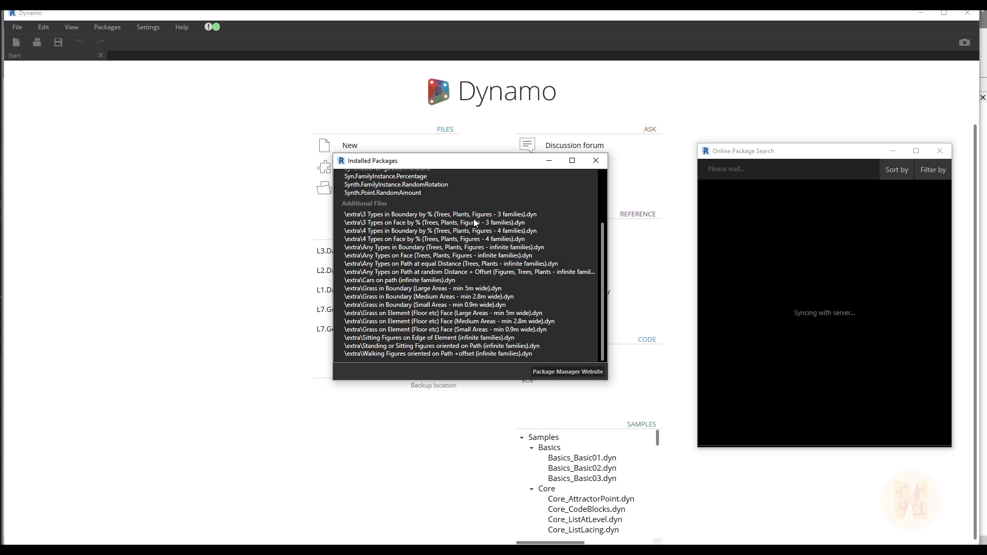
pyautogui.scroll(-1, 462, 226)
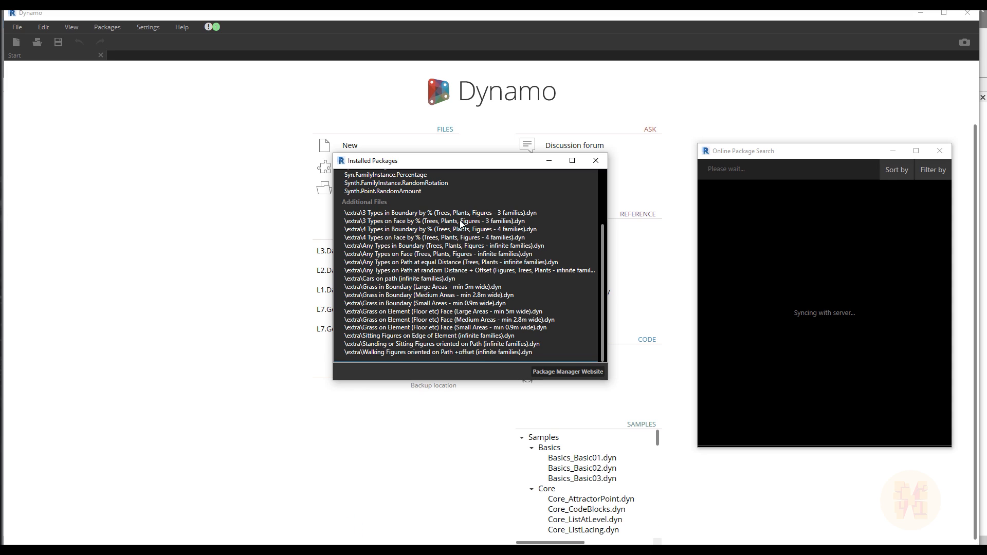
pyautogui.click(596, 161)
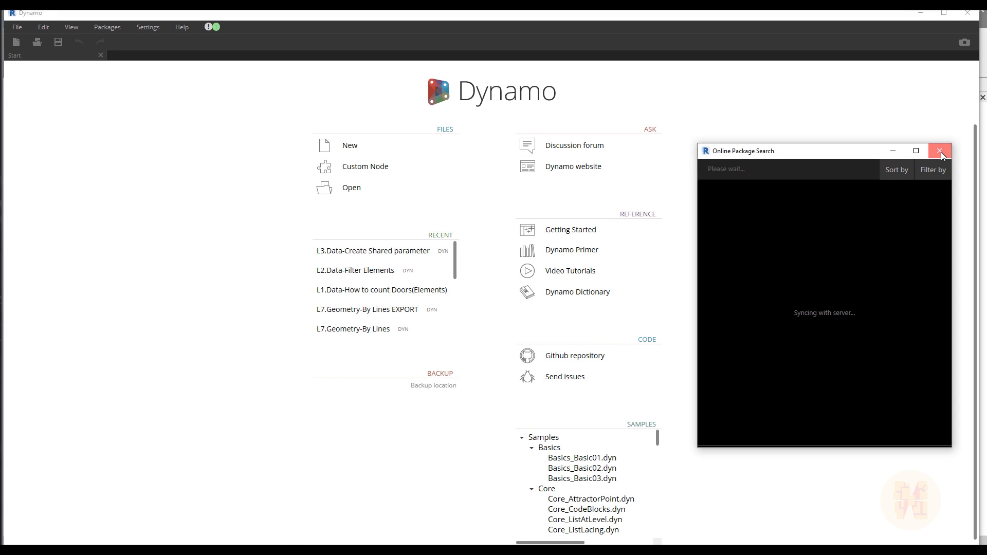
pyautogui.click(940, 151)
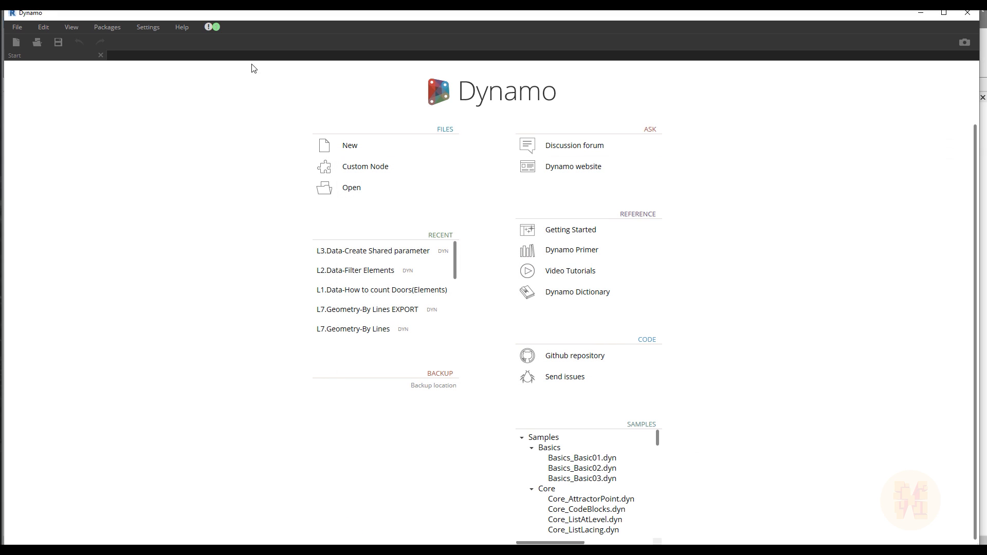
# - Close Dynamo and open Dynamo Player in Revit, placing its window over the 3D view
pyautogui.click(966, 15)
pyautogui.click(935, 60)
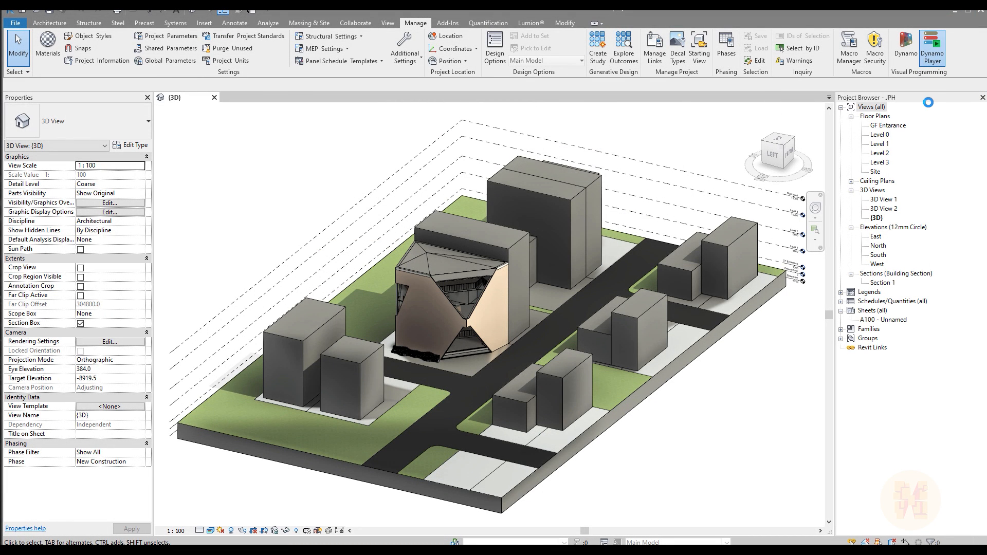
pyautogui.moveTo(939, 206); pyautogui.dragTo(591, 67)
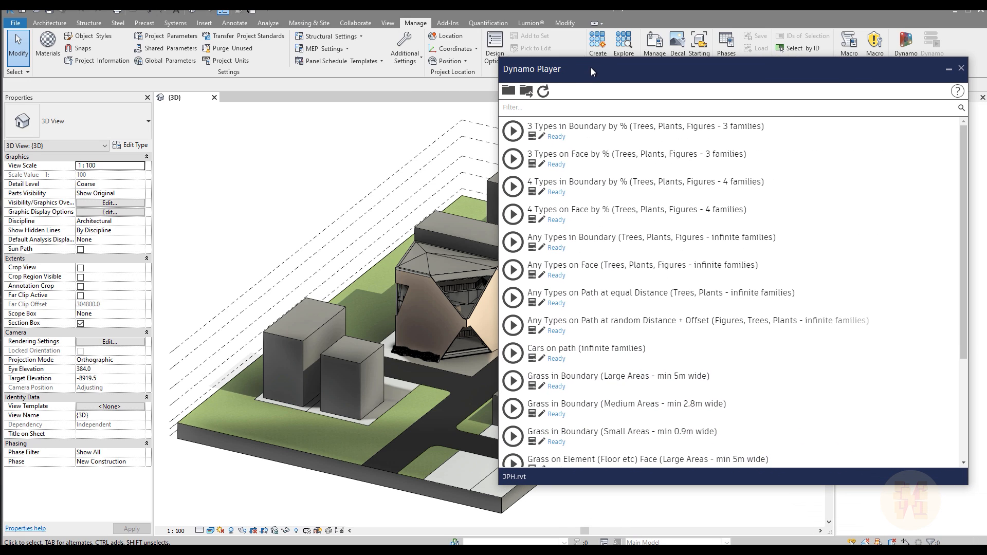
# - Set the Dynamo Player script folder to C:\ProgramData\Autodesk\RVT 2021\Dynamo\arquitree\extra
pyautogui.click(509, 92)
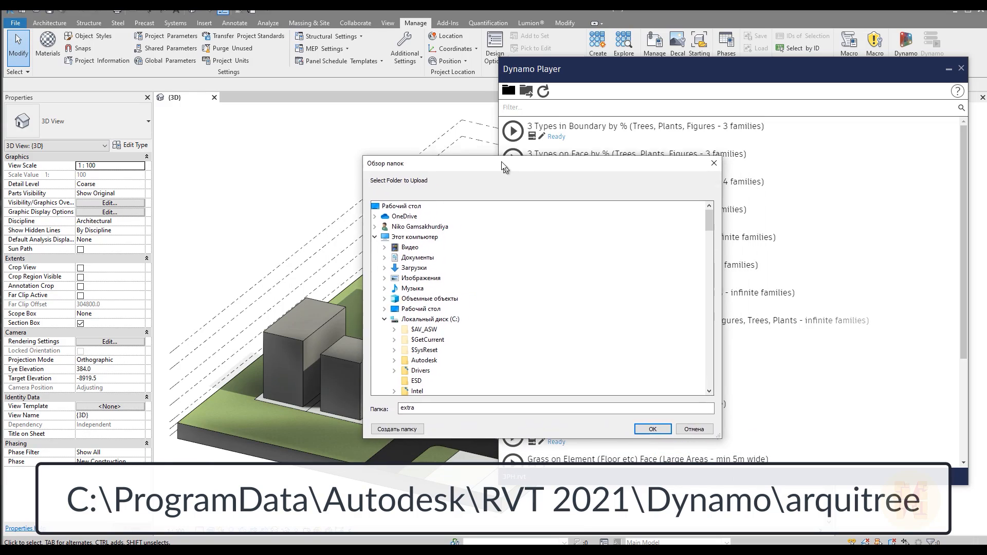
pyautogui.moveTo(506, 169); pyautogui.dragTo(496, 156)
pyautogui.scroll(-2, 491, 239)
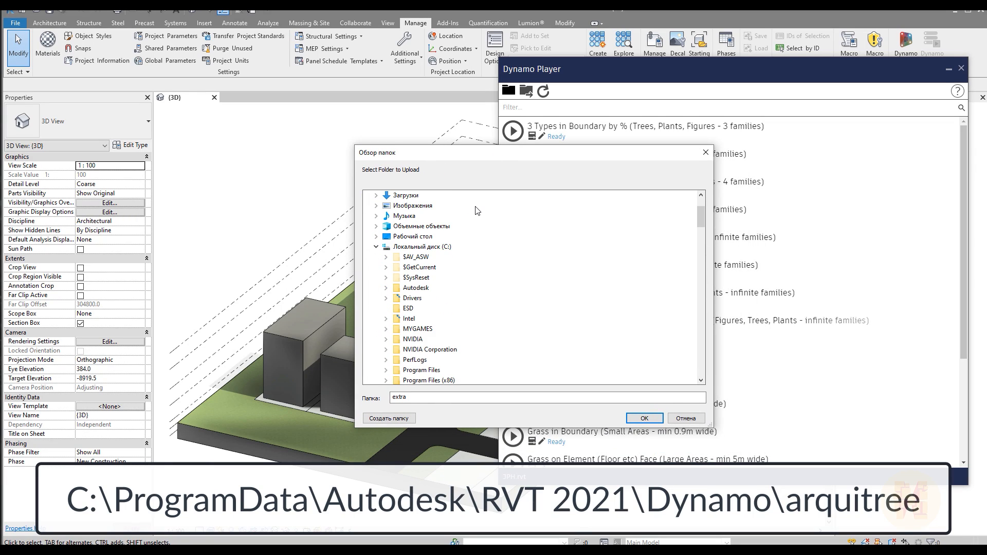
pyautogui.scroll(-2, 477, 211)
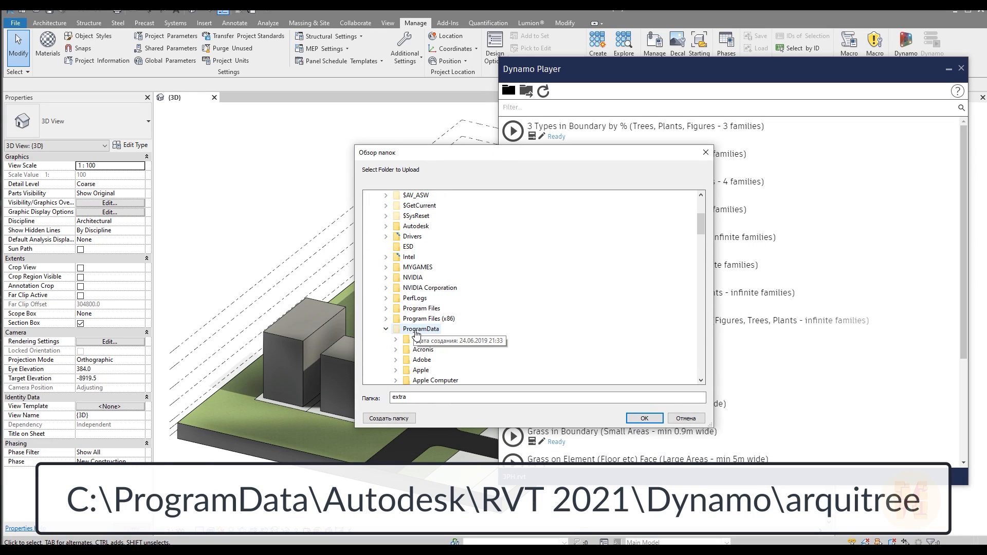
pyautogui.scroll(-4, 418, 333)
pyautogui.doubleClick(426, 268)
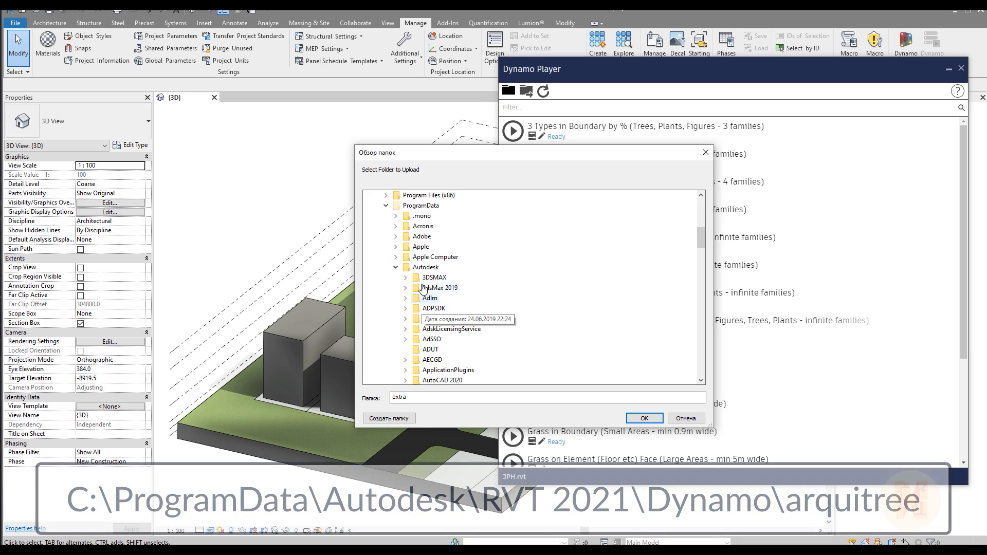
pyautogui.scroll(-10, 427, 277)
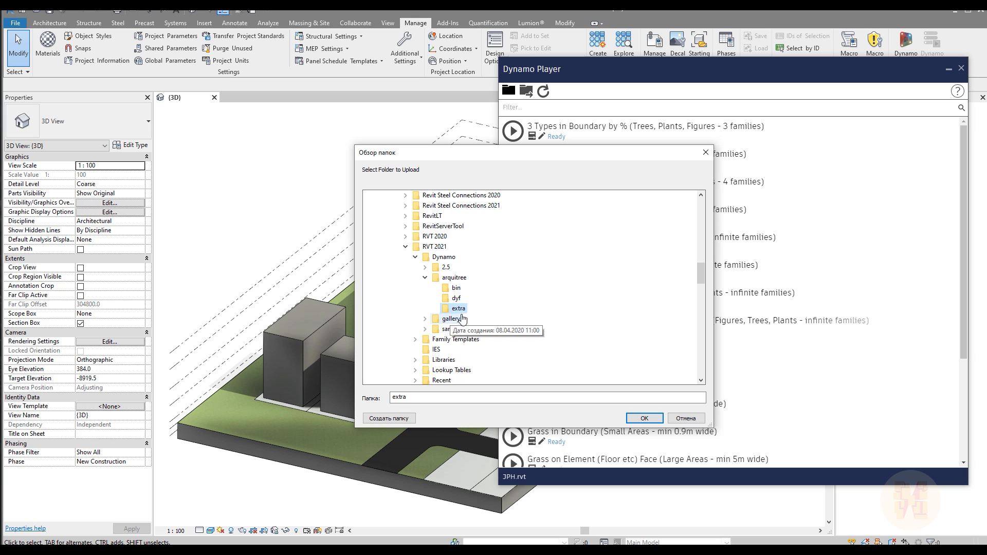
pyautogui.click(645, 418)
# - Look through the arquitree population scripts in Dynamo Player and widen its window so the script names are readable
pyautogui.scroll(-5, 606, 144)
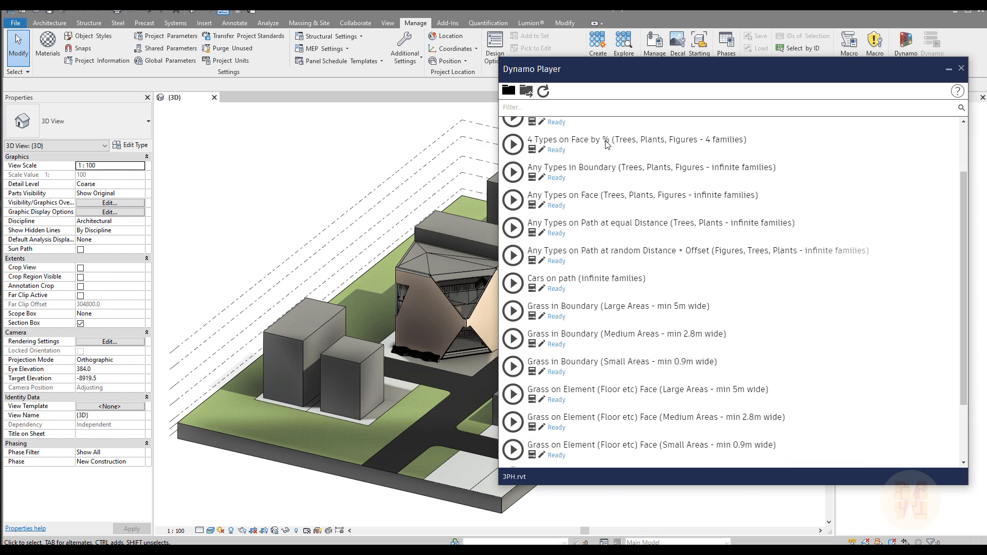
pyautogui.scroll(5, 627, 231)
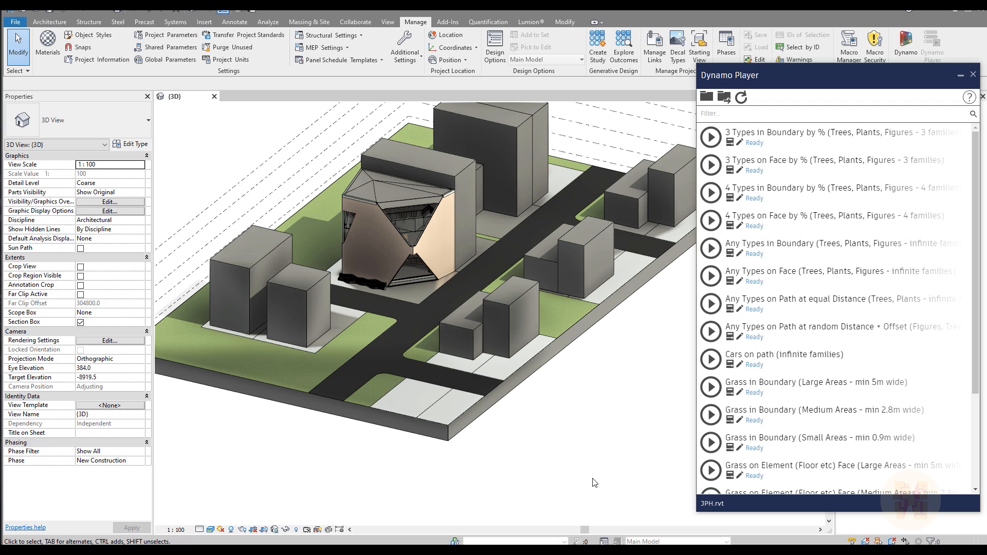
pyautogui.scroll(-3, 758, 421)
pyautogui.scroll(3, 804, 433)
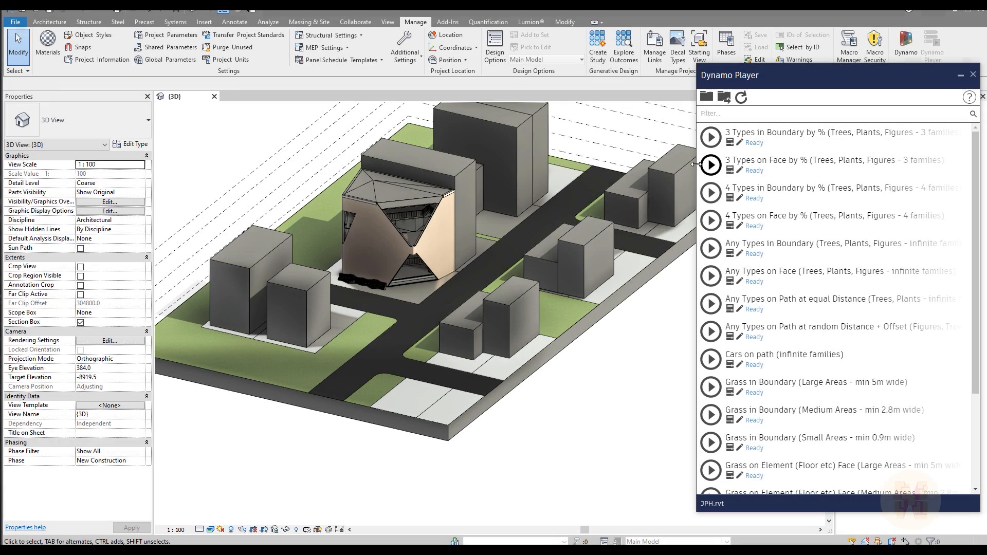
pyautogui.moveTo(698, 166); pyautogui.dragTo(612, 166)
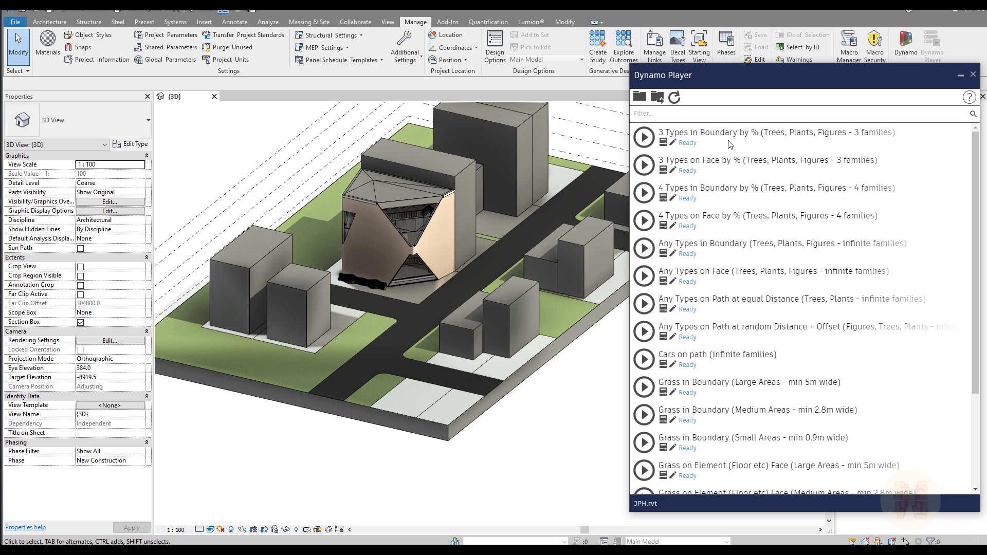
pyautogui.scroll(3, 410, 289)
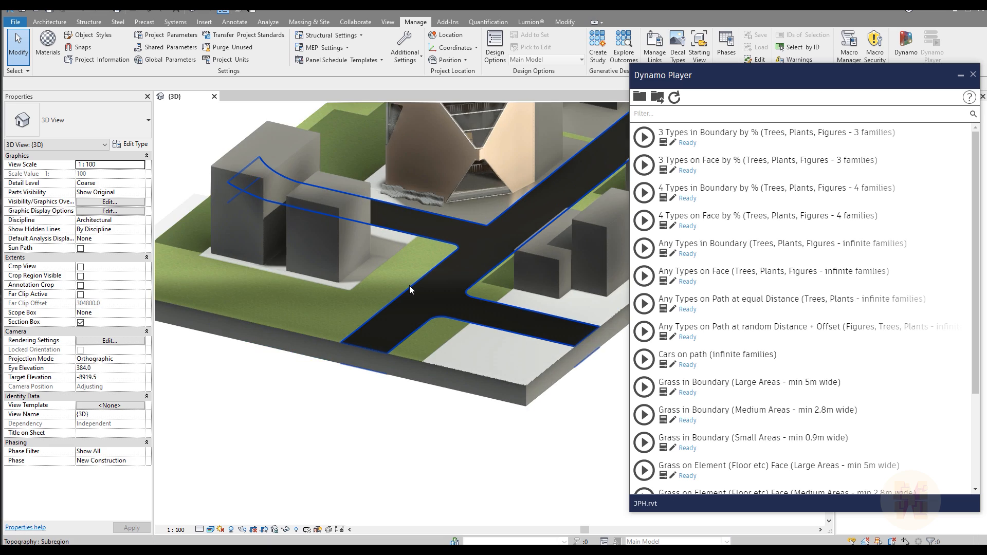
pyautogui.scroll(5, 410, 290)
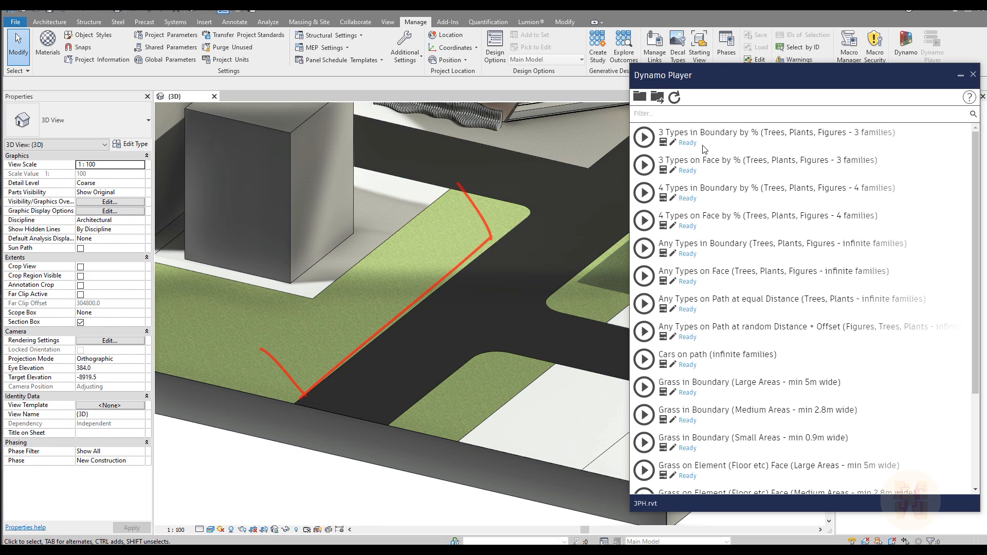
pyautogui.click(49, 21)
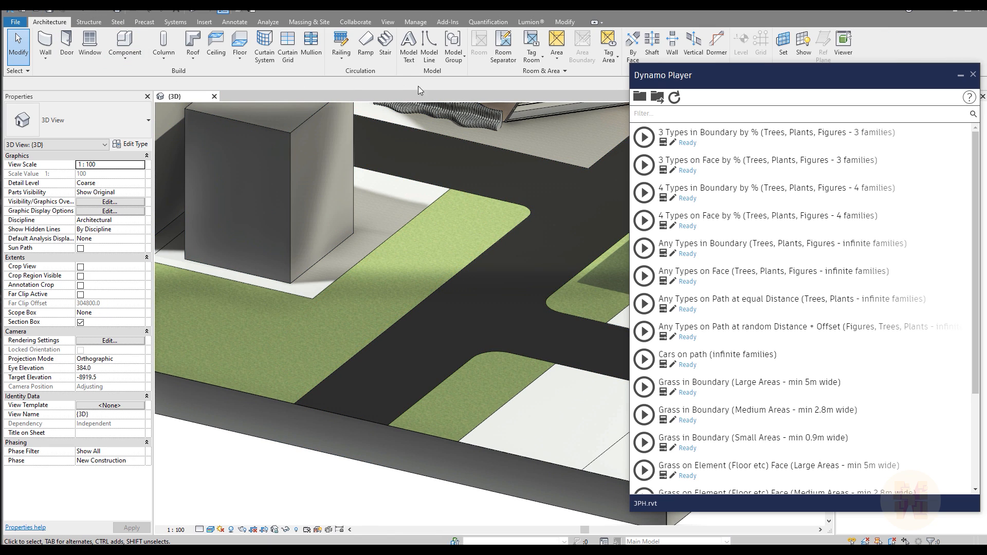
pyautogui.click(429, 46)
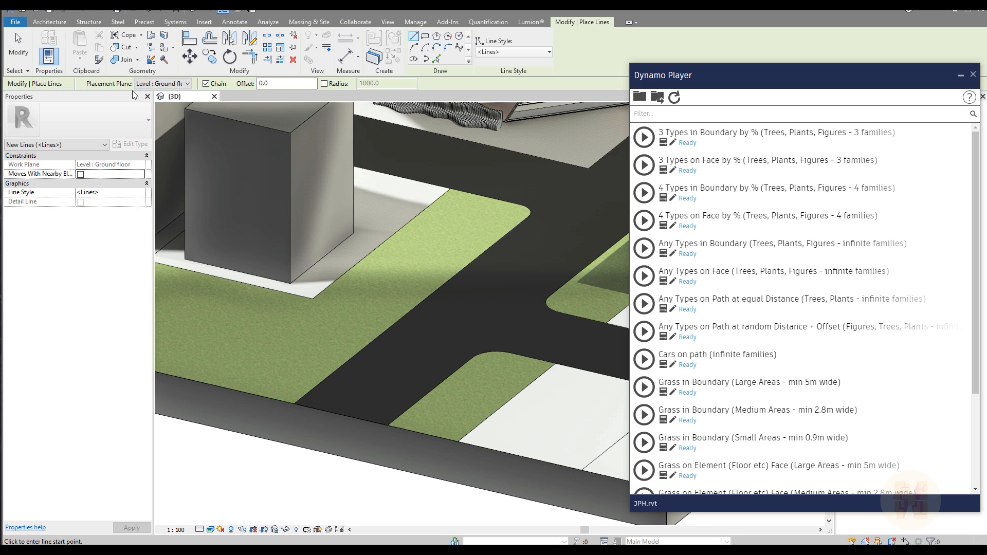
pyautogui.click(437, 58)
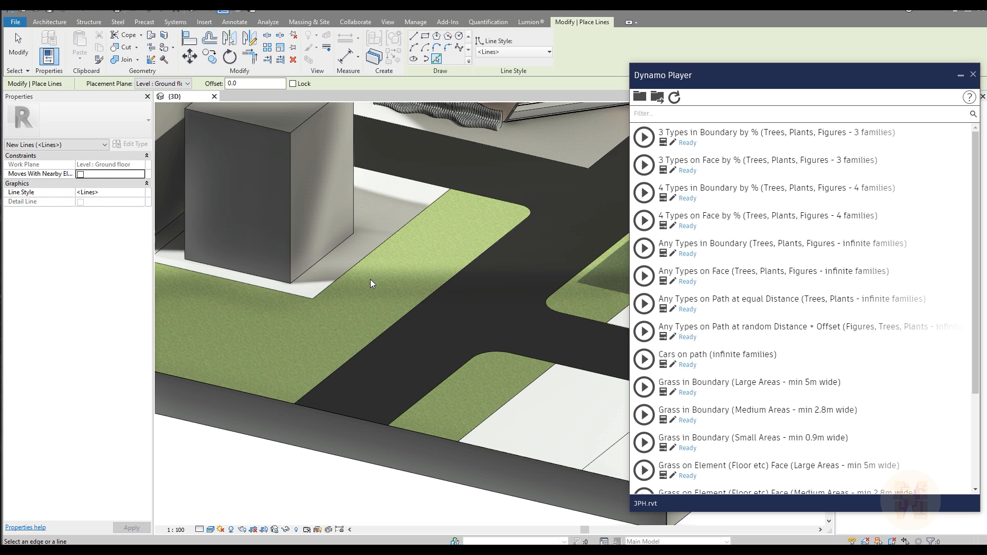
pyautogui.press('Escape')
# - Move Dynamo Player aside and, in top view, draw a rectangular model-line boundary about 28000 mm long on the grass strip beside the road
pyautogui.moveTo(570, 195); pyautogui.dragTo(440, 202, button='middle')
pyautogui.scroll(-2, 440, 202)
pyautogui.scroll(-2, 440, 202)
pyautogui.moveTo(720, 69); pyautogui.dragTo(986, 116)
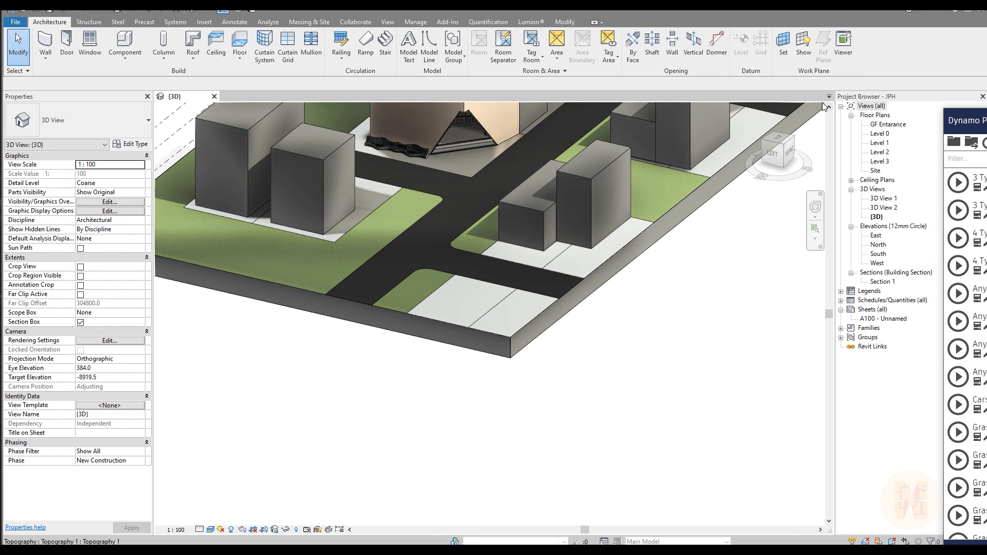
pyautogui.click(781, 138)
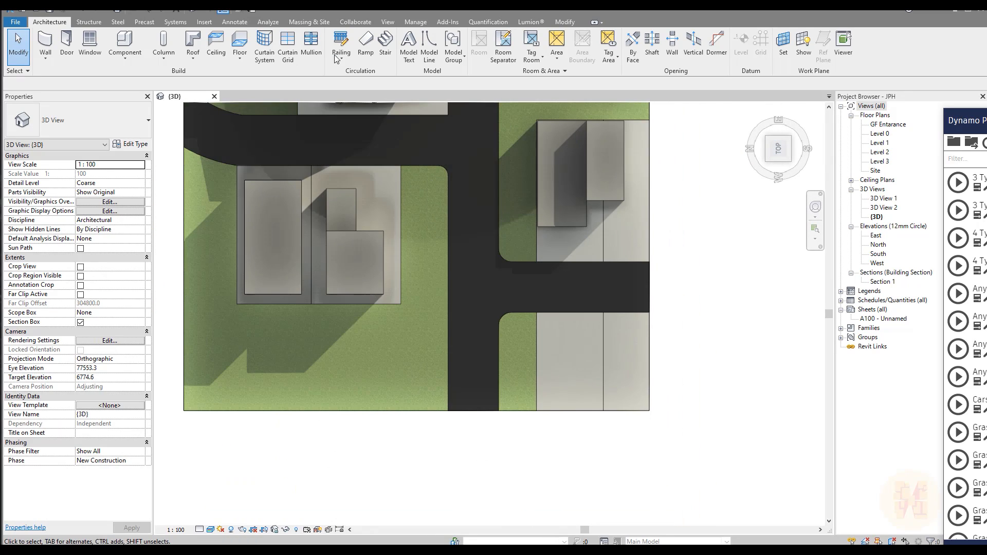
pyautogui.click(429, 46)
pyautogui.click(430, 41)
pyautogui.click(402, 168)
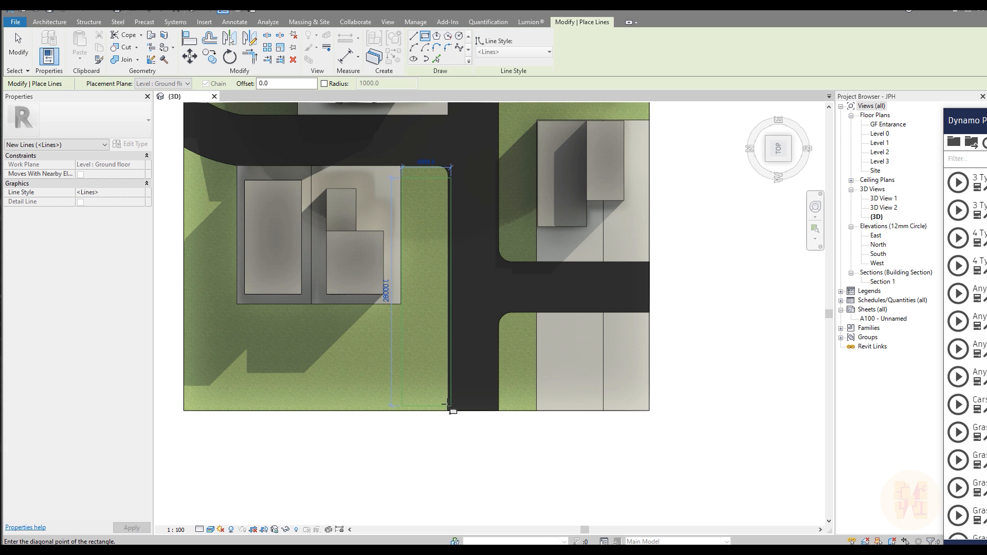
pyautogui.press('Escape')
pyautogui.press('Escape')
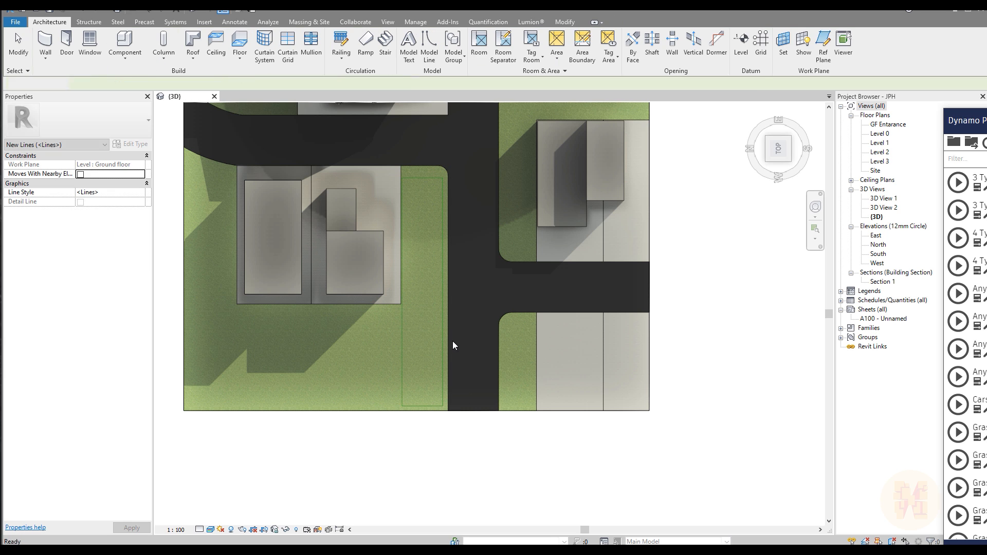
# - Return to an angled 3D view, bring Dynamo Player back, and open the inputs of the 3 Types in Boundary by % script
pyautogui.keyDown('shift'); pyautogui.moveTo(486, 352); pyautogui.dragTo(488, 320, button='middle'); pyautogui.keyUp('shift')
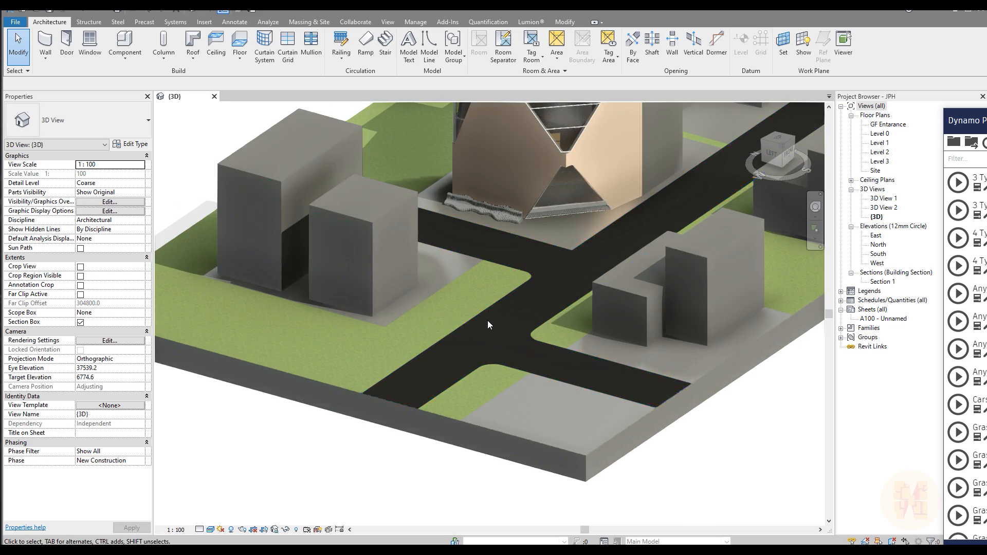
pyautogui.scroll(4, 496, 301)
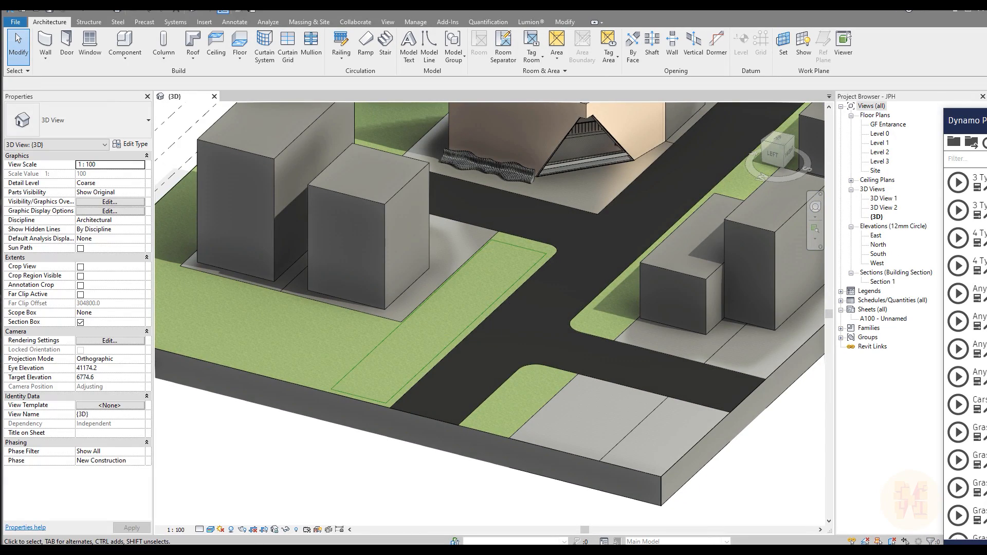
pyautogui.moveTo(986, 121); pyautogui.dragTo(702, 101)
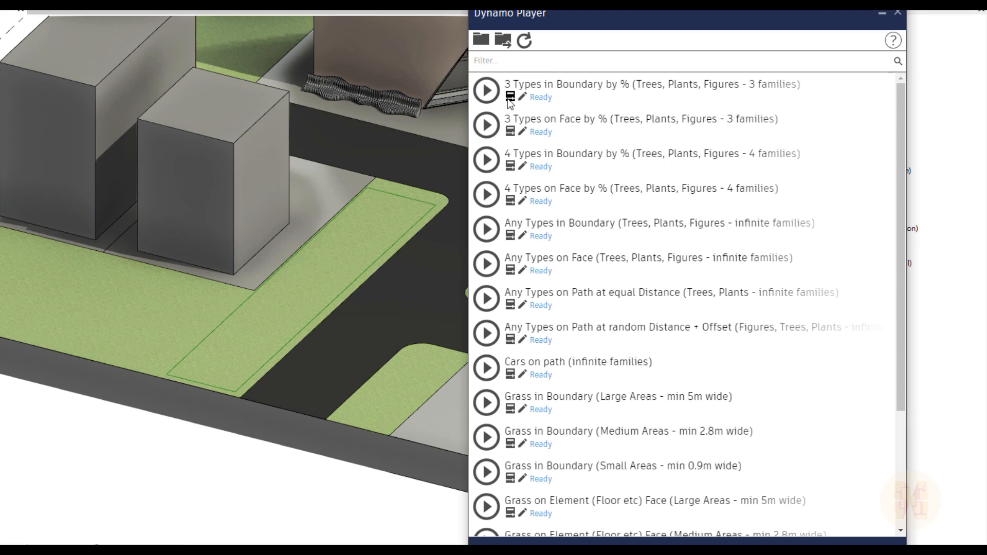
pyautogui.click(510, 100)
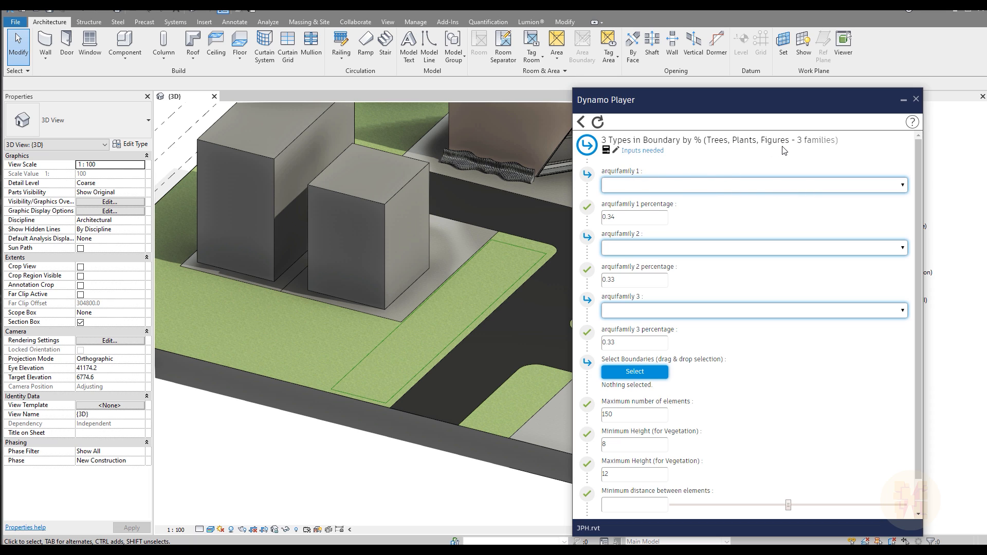
# - Set arquifamily 1 to arquitree07_broadleaf_Detailed_SCALABLE:3dtree rotund SIMPLU
pyautogui.click(735, 186)
pyautogui.scroll(-10, 727, 278)
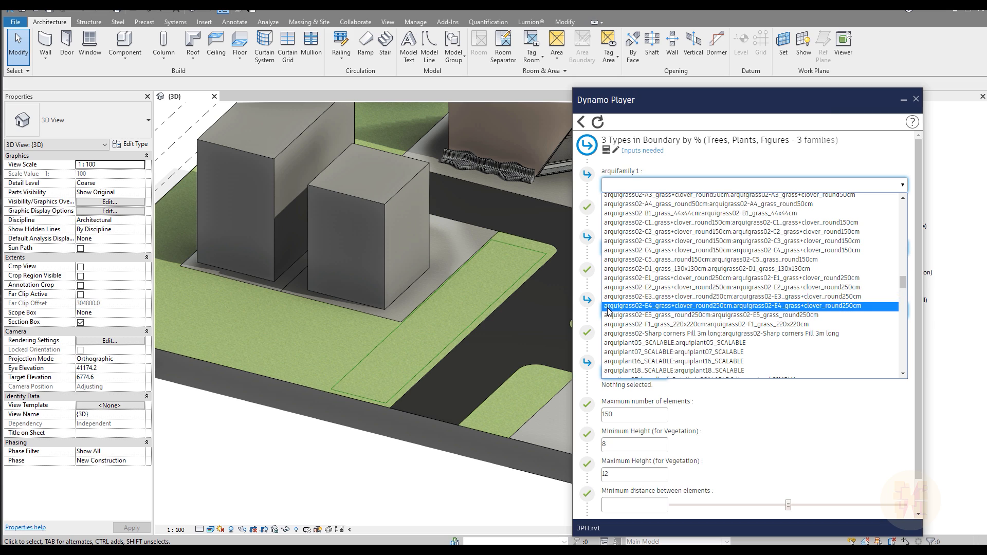
pyautogui.scroll(-15, 630, 257)
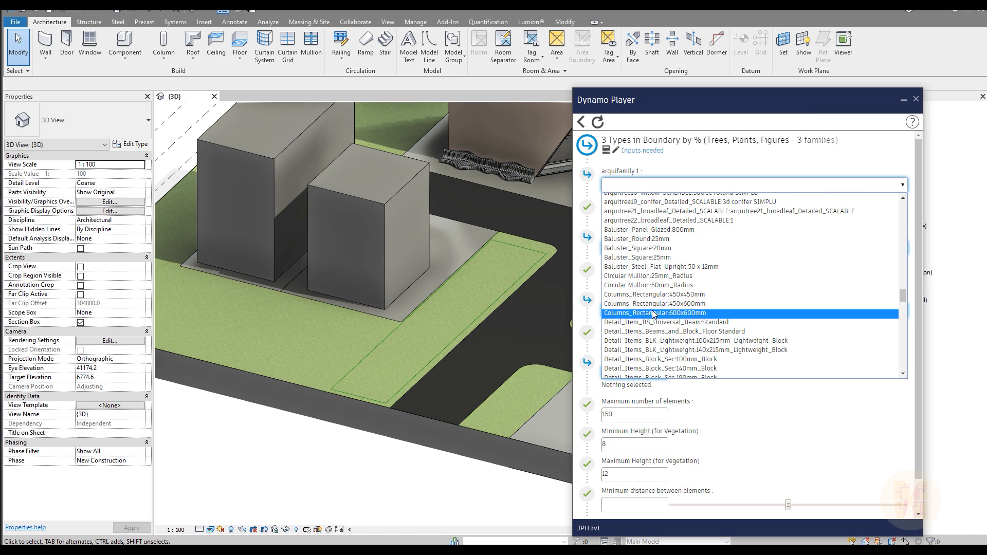
pyautogui.scroll(4, 620, 257)
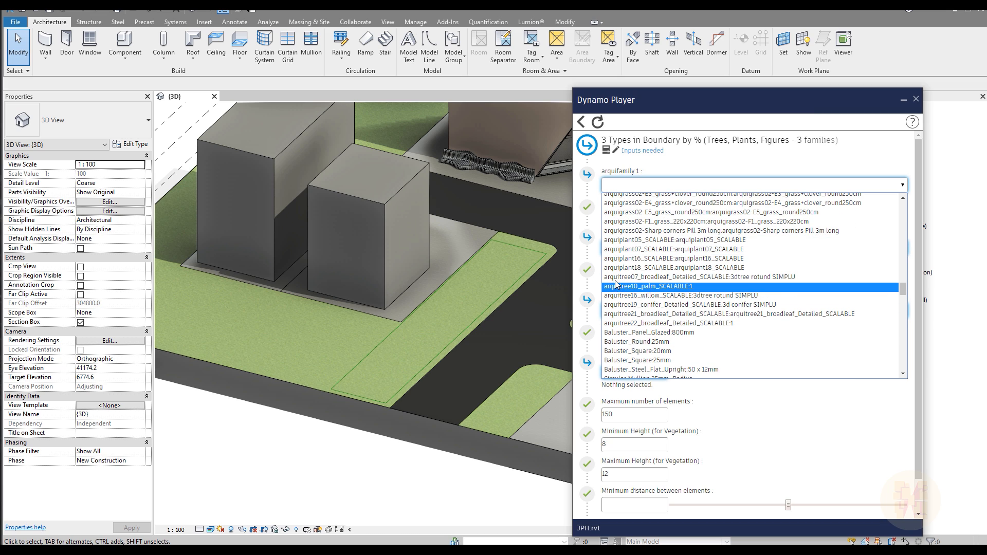
pyautogui.click(710, 281)
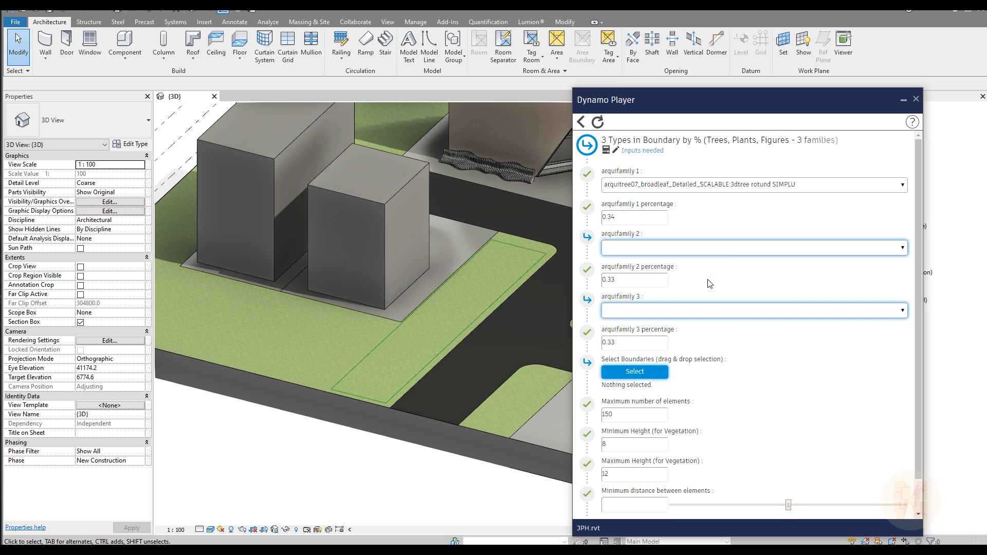
# - Set arquifamily 2 to arquitree16_willow_SCALABLE:3dtree rotund SIMPLU
pyautogui.click(747, 249)
pyautogui.scroll(-3, 710, 308)
pyautogui.scroll(-15, 695, 320)
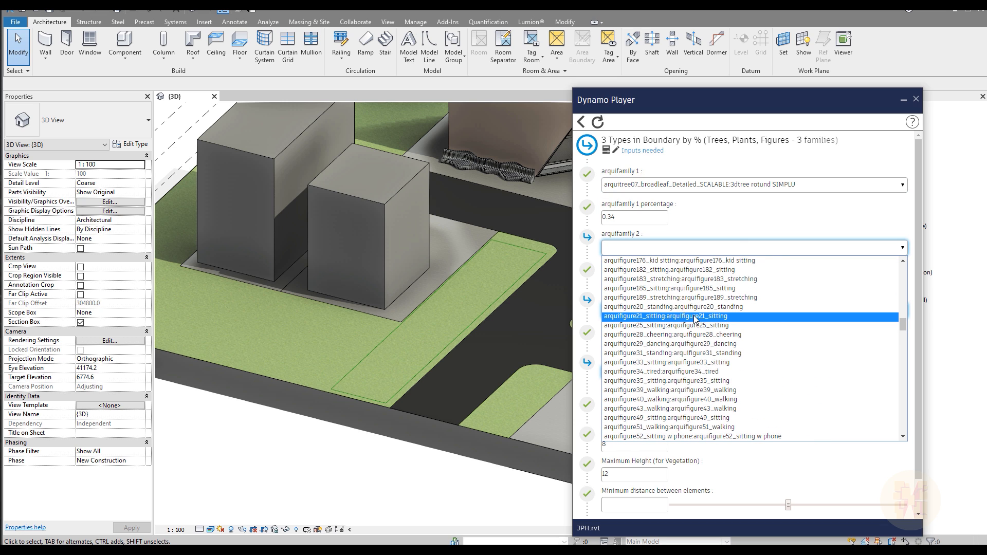
pyautogui.scroll(-15, 695, 319)
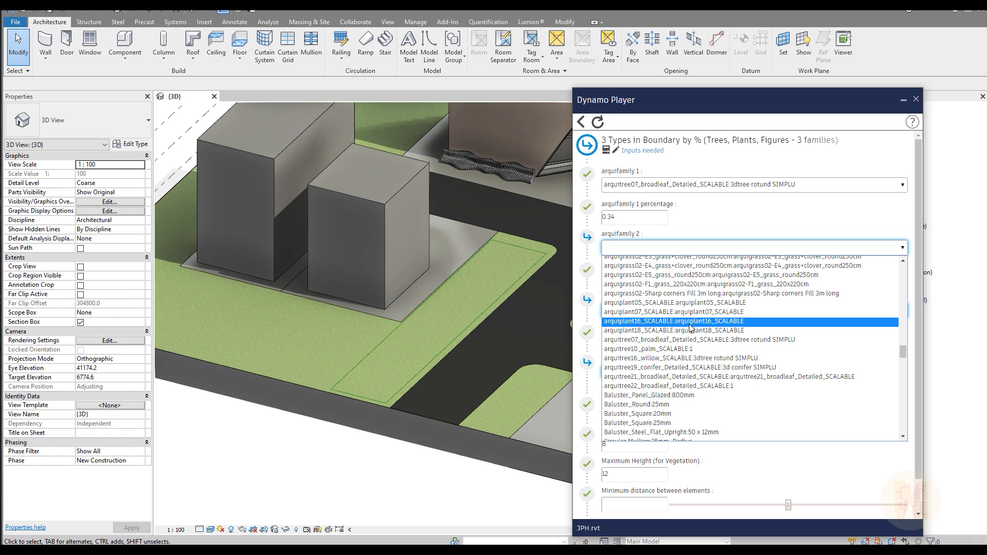
pyautogui.click(658, 359)
# - Set arquifamily 3 to arquitree22_broadleaf_Detailed_SCALABLE:1
pyautogui.click(721, 311)
pyautogui.scroll(-10, 683, 360)
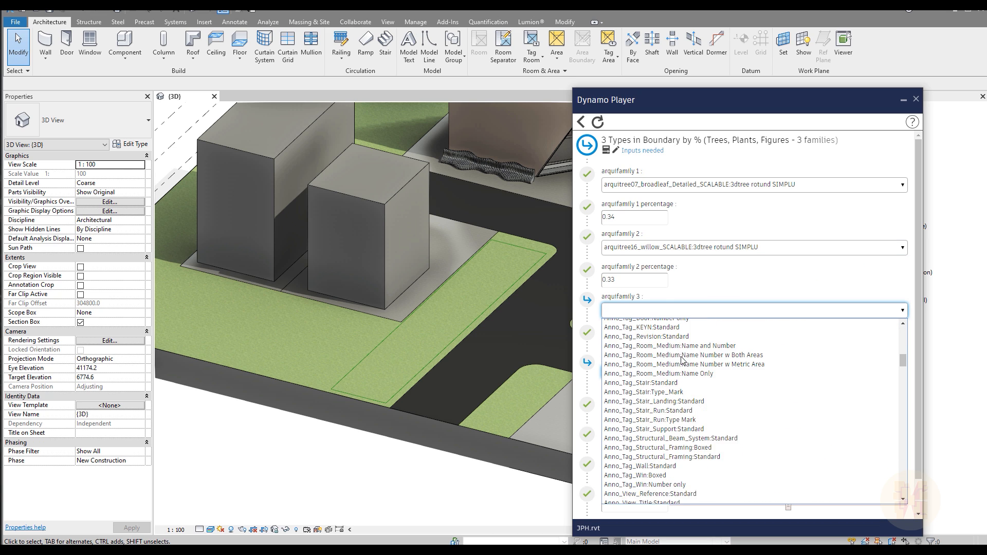
pyautogui.scroll(-10, 666, 353)
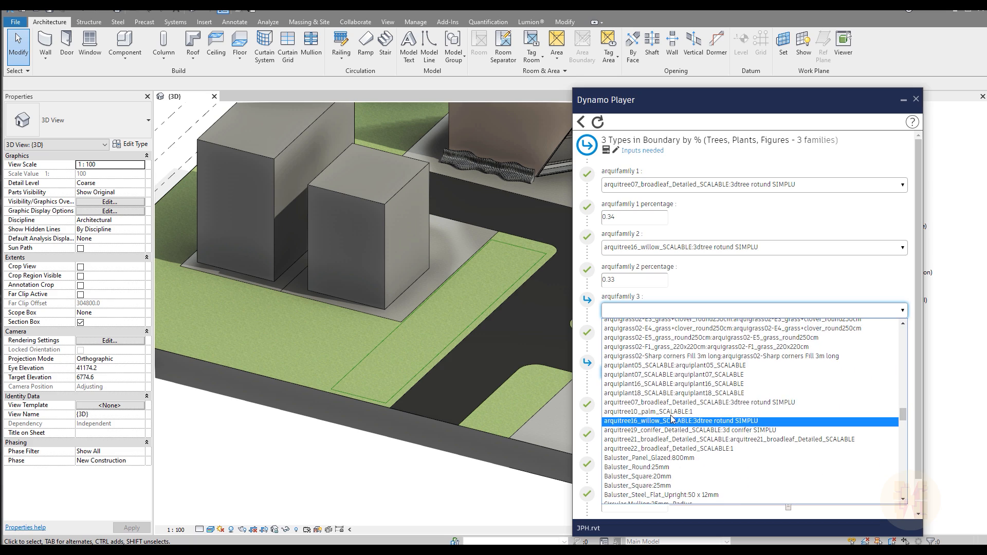
pyautogui.click(691, 450)
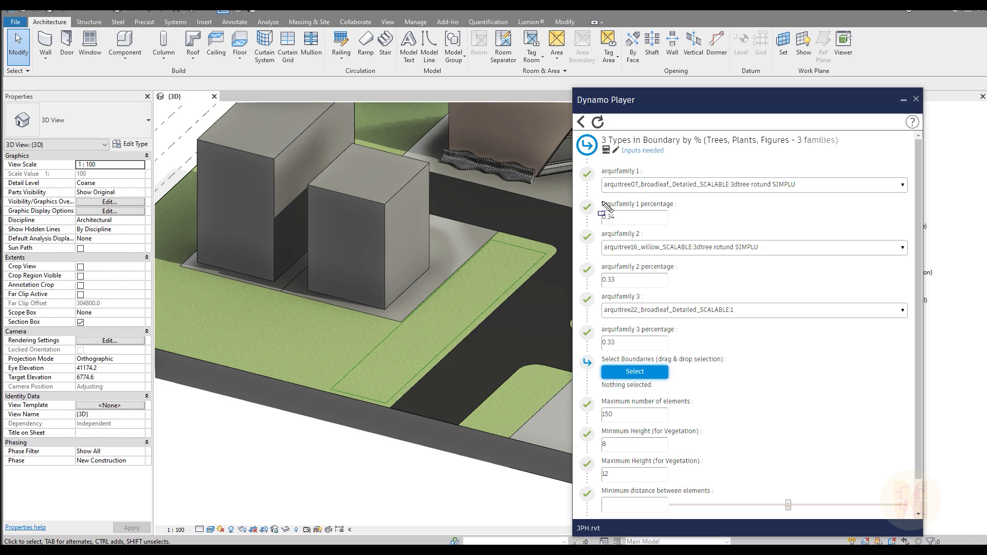
pyautogui.moveTo(600, 196)
pyautogui.mouseDown()
pyautogui.moveTo(631, 217)
pyautogui.moveTo(713, 232)
pyautogui.moveTo(704, 230)
pyautogui.mouseUp()
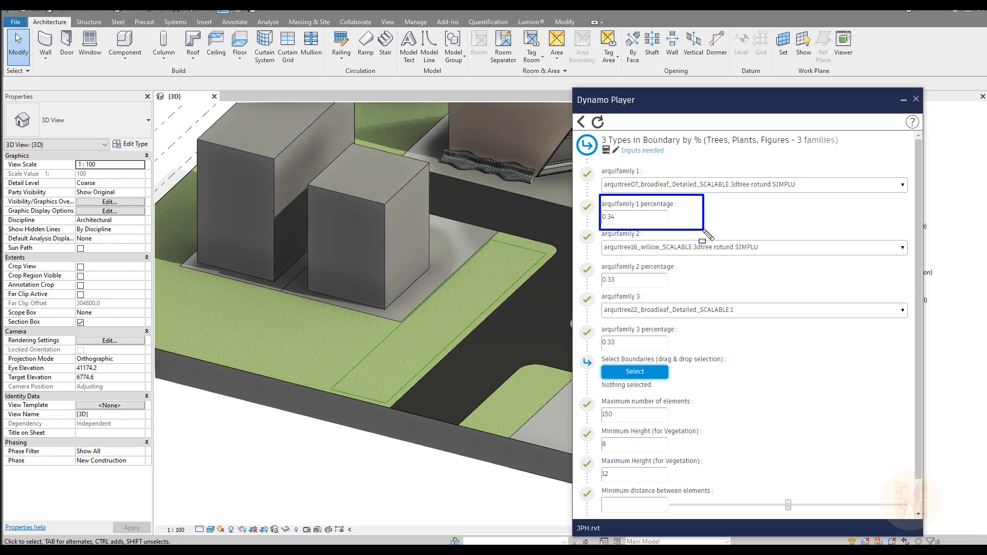
pyautogui.moveTo(598, 263); pyautogui.dragTo(686, 293)
pyautogui.moveTo(598, 327); pyautogui.dragTo(687, 356)
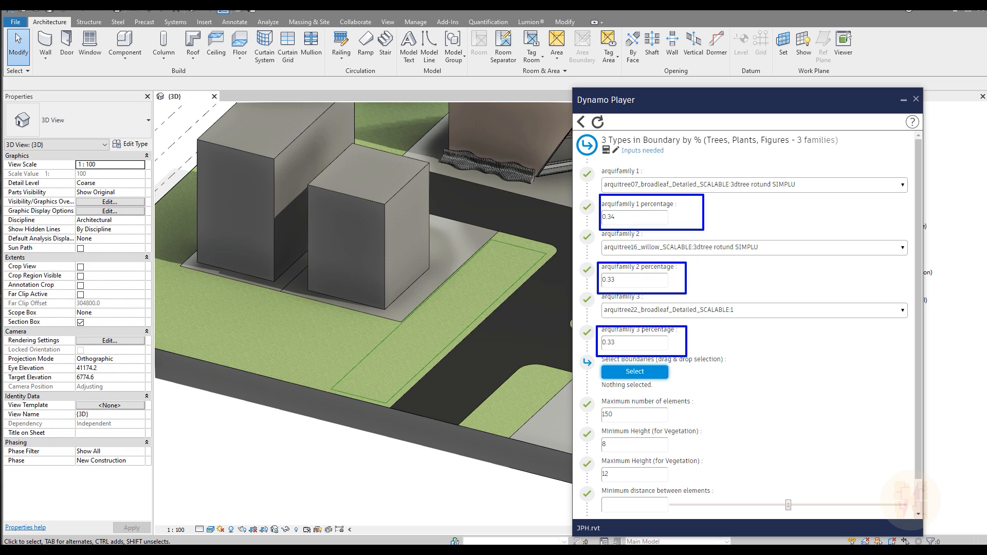
pyautogui.moveTo(336, 263)
pyautogui.mouseDown()
pyautogui.moveTo(375, 209)
pyautogui.moveTo(371, 274)
pyautogui.moveTo(405, 288)
pyautogui.mouseUp()
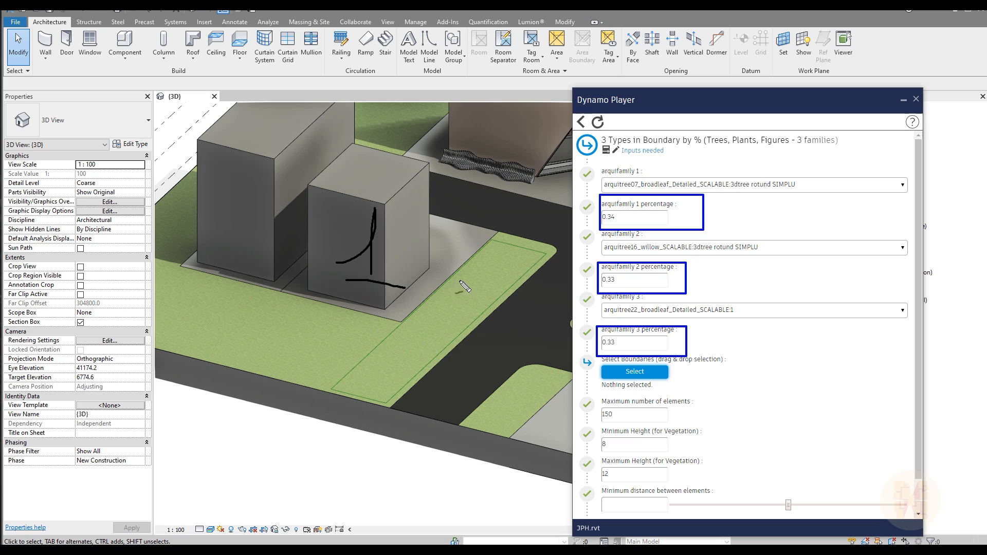
pyautogui.moveTo(598, 231)
pyautogui.mouseDown()
pyautogui.moveTo(517, 226)
pyautogui.moveTo(498, 268)
pyautogui.mouseUp()
pyautogui.moveTo(597, 286); pyautogui.dragTo(512, 283)
pyautogui.moveTo(603, 343)
pyautogui.mouseDown()
pyautogui.moveTo(507, 307)
pyautogui.moveTo(515, 288)
pyautogui.moveTo(494, 275)
pyautogui.moveTo(491, 298)
pyautogui.moveTo(408, 280)
pyautogui.mouseUp()
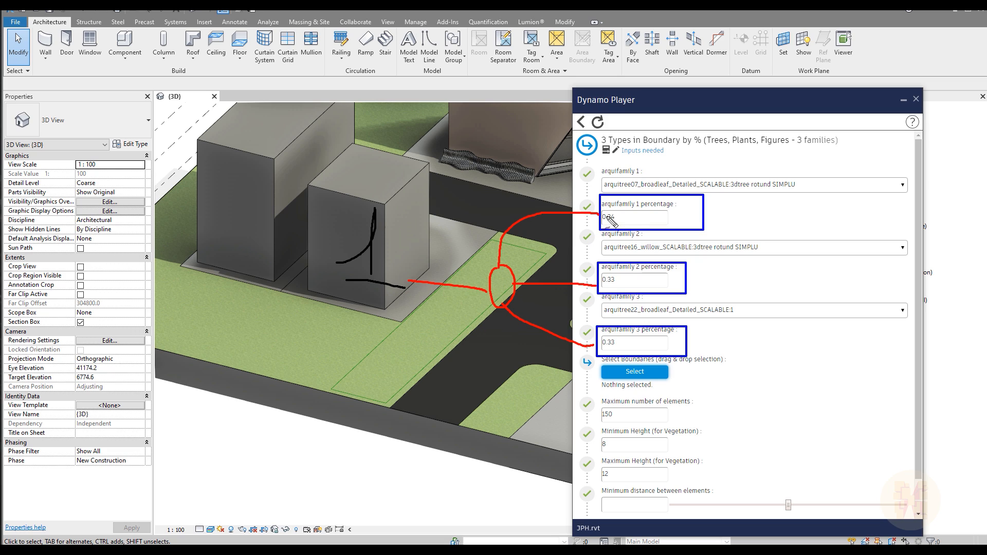
pyautogui.moveTo(623, 211); pyautogui.dragTo(619, 230)
pyautogui.moveTo(628, 274)
pyautogui.mouseDown()
pyautogui.moveTo(638, 280)
pyautogui.moveTo(624, 292)
pyautogui.moveTo(646, 294)
pyautogui.mouseUp()
pyautogui.moveTo(630, 331)
pyautogui.mouseDown()
pyautogui.moveTo(628, 346)
pyautogui.moveTo(646, 328)
pyautogui.mouseUp()
pyautogui.moveTo(647, 340); pyautogui.dragTo(658, 335)
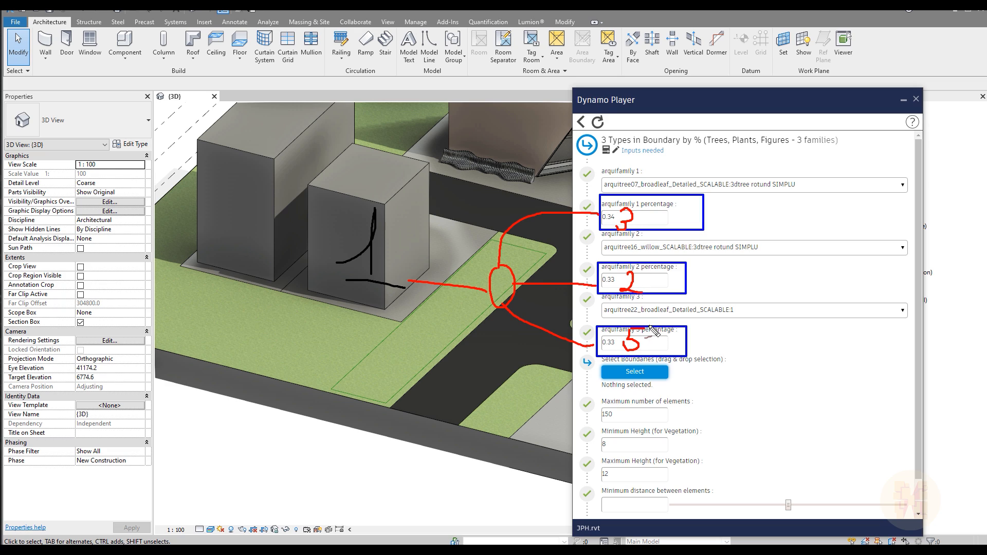
pyautogui.press('Escape')
# - Set the percentages of arquifamily 1, 2 and 3 to 0.3, 0.4 and 0.3
pyautogui.click(638, 216)
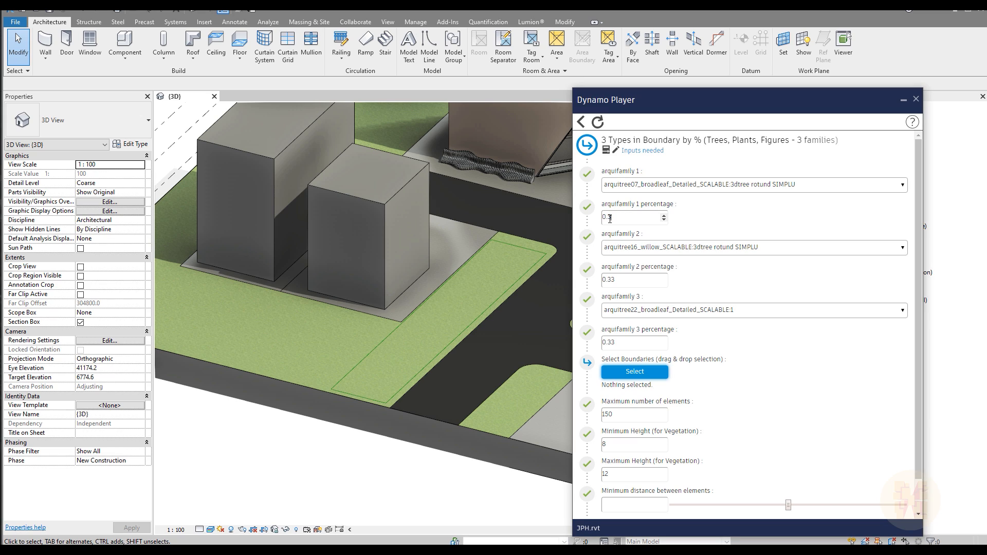
pyautogui.click(613, 282)
pyautogui.moveTo(478, 405); pyautogui.dragTo(408, 384, button='middle')
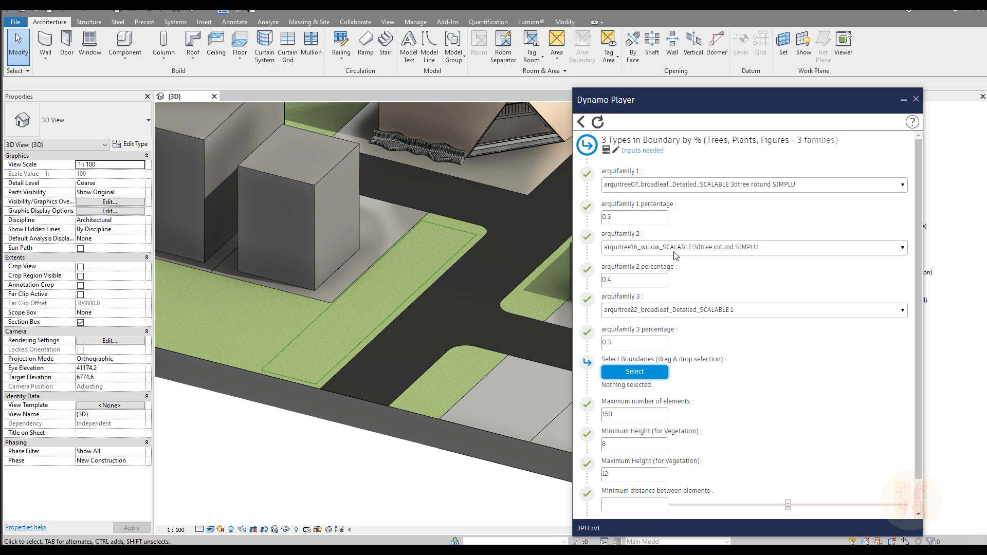
pyautogui.doubleClick(615, 280)
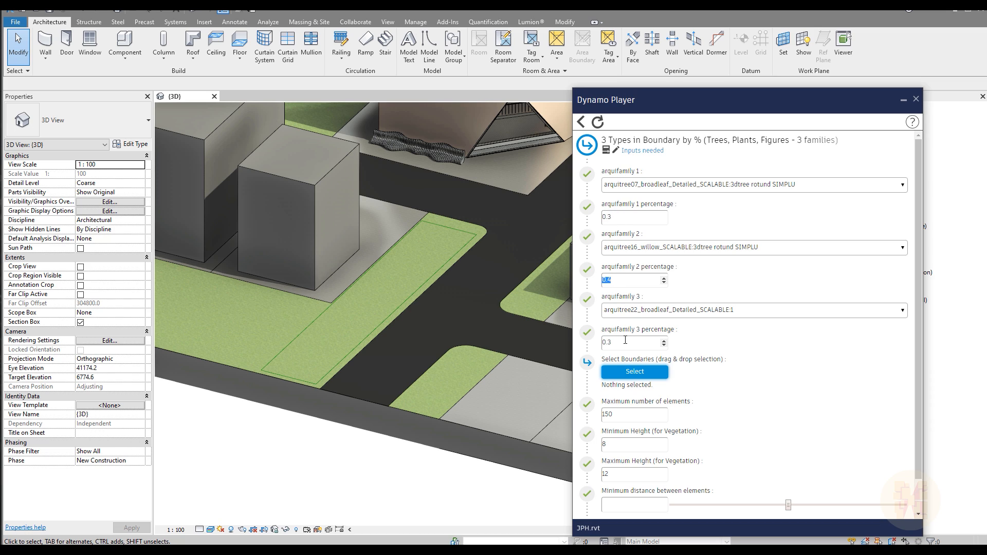
pyautogui.click(541, 360)
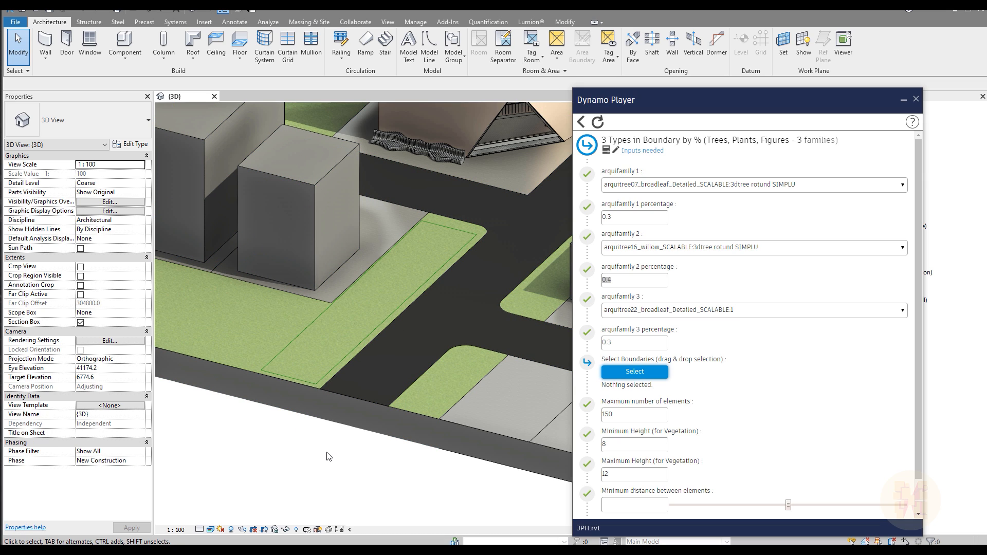
# - Select the whole chain of boundary lines on the grass strip and temporarily isolate their category in the 3D view
pyautogui.press('Tab')
pyautogui.click(276, 356)
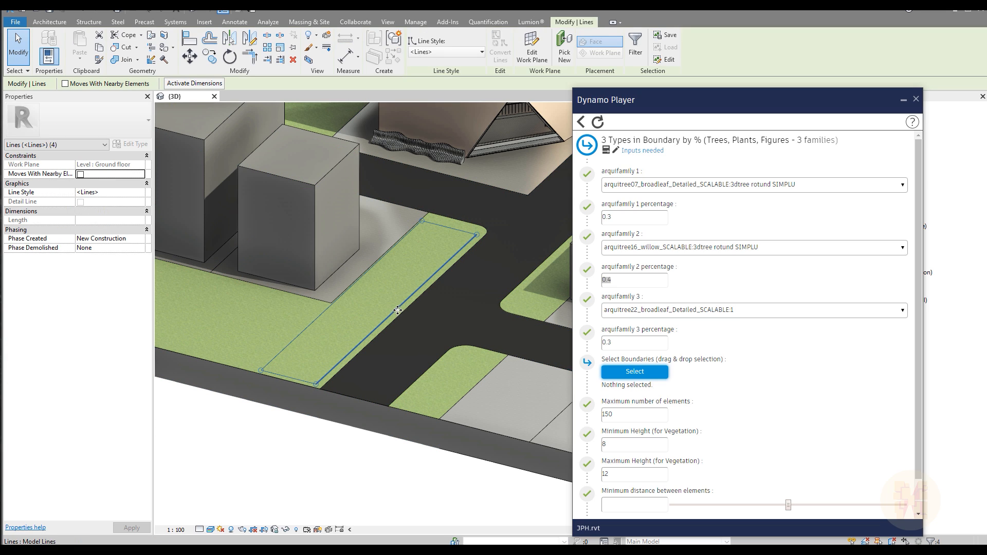
pyautogui.click(286, 529)
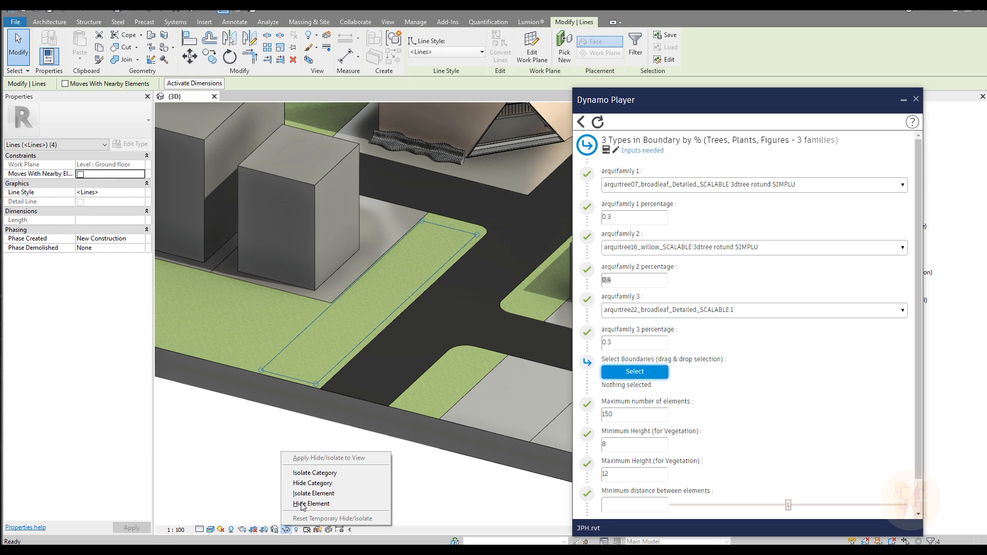
pyautogui.click(324, 474)
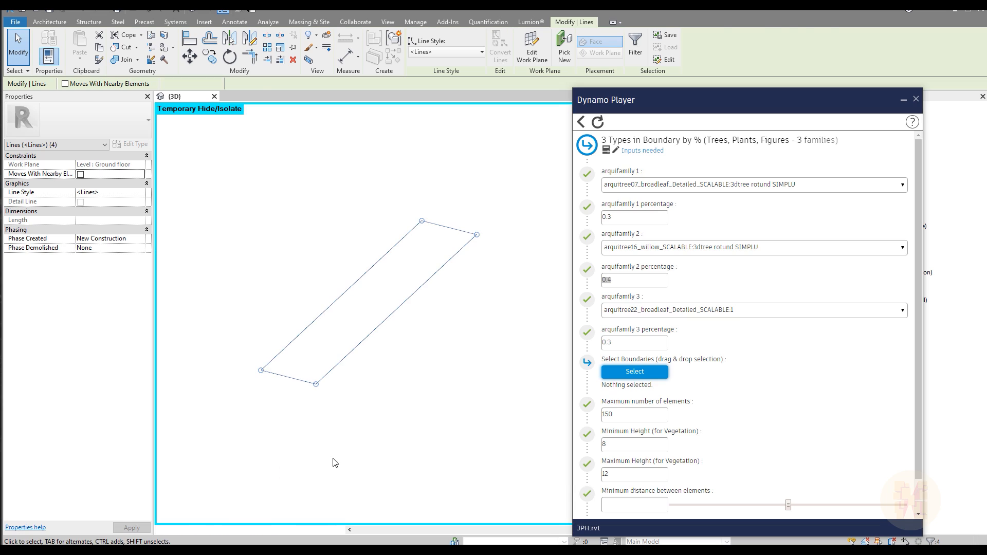
pyautogui.click(388, 414)
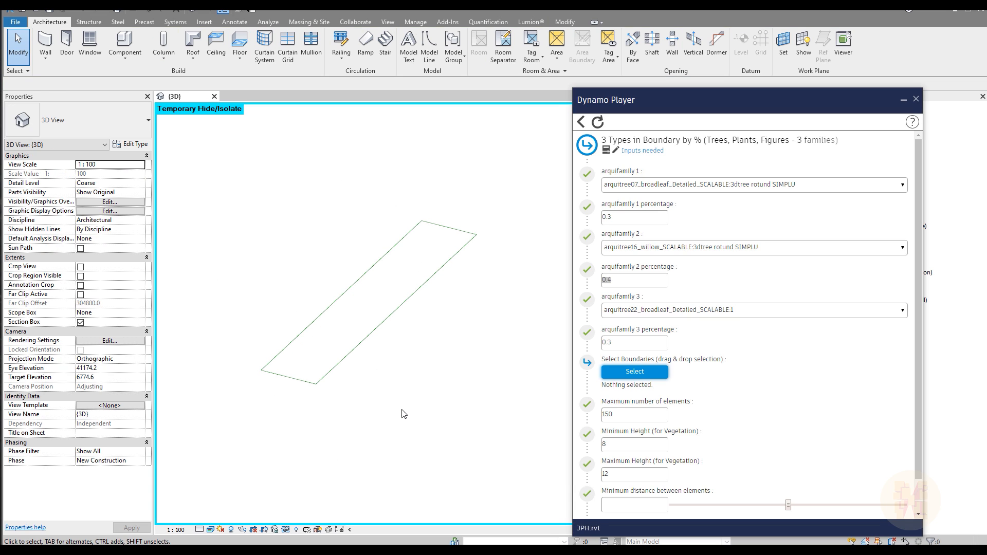
# - Assign the four rectangle lines as the script's boundaries, list their element IDs, and reset the temporary isolation
pyautogui.click(631, 371)
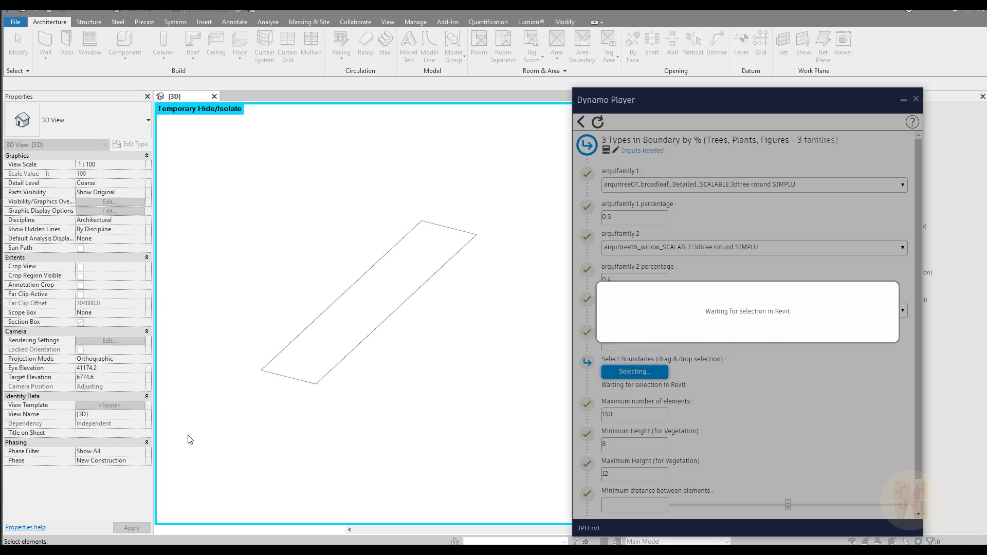
pyautogui.moveTo(218, 440); pyautogui.dragTo(538, 186)
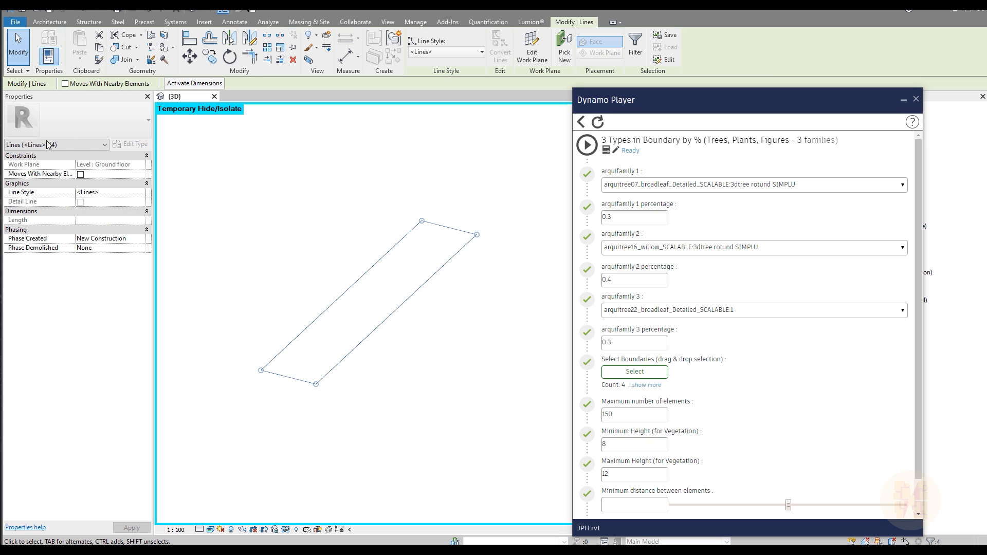
pyautogui.click(640, 387)
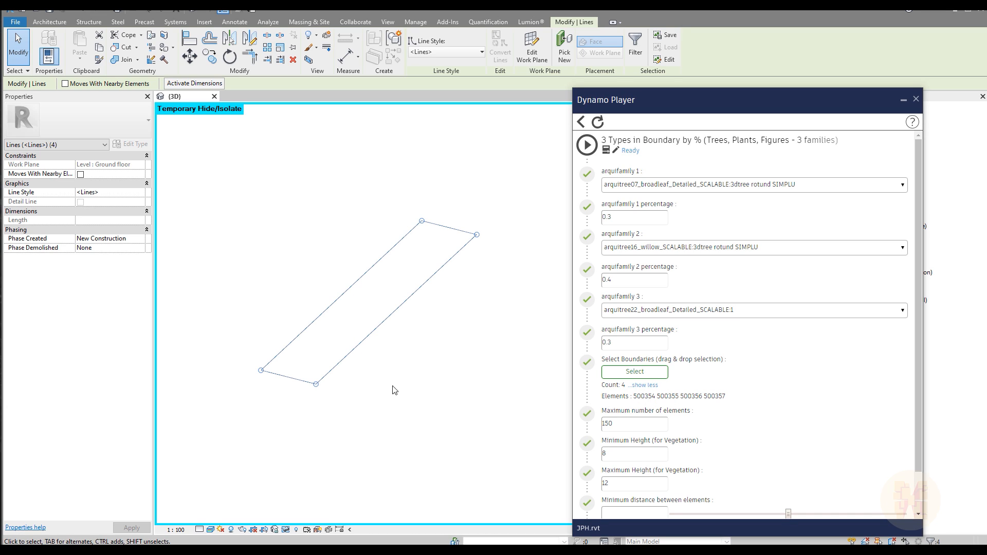
pyautogui.click(286, 529)
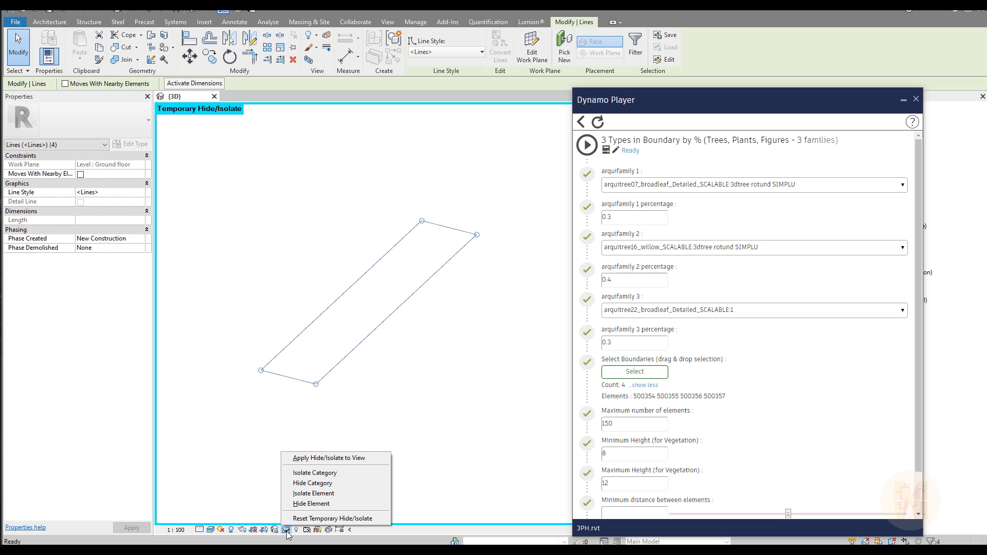
pyautogui.click(335, 519)
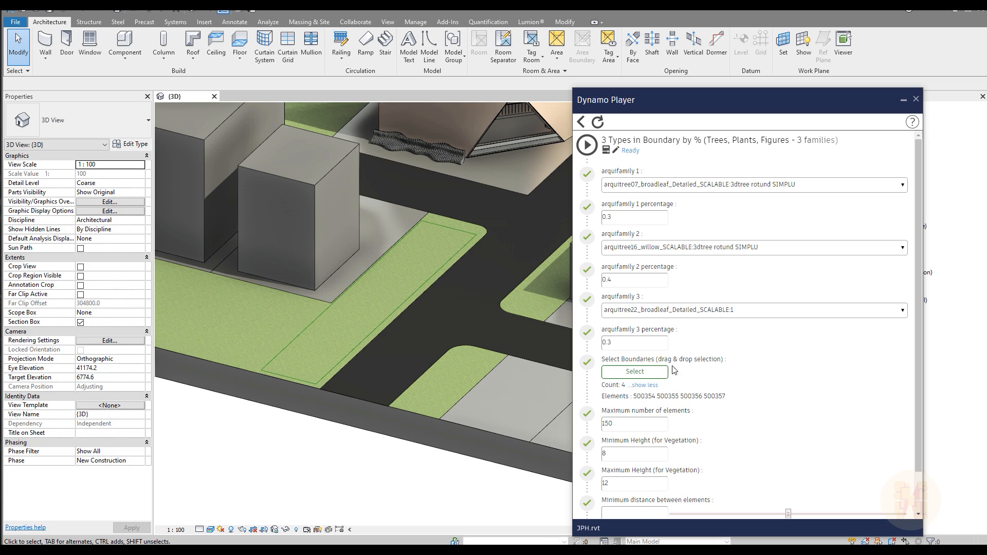
# - Set the maximum number of elements to 10, the minimum height to 8000 and the maximum height to 12000
pyautogui.scroll(-1, 704, 389)
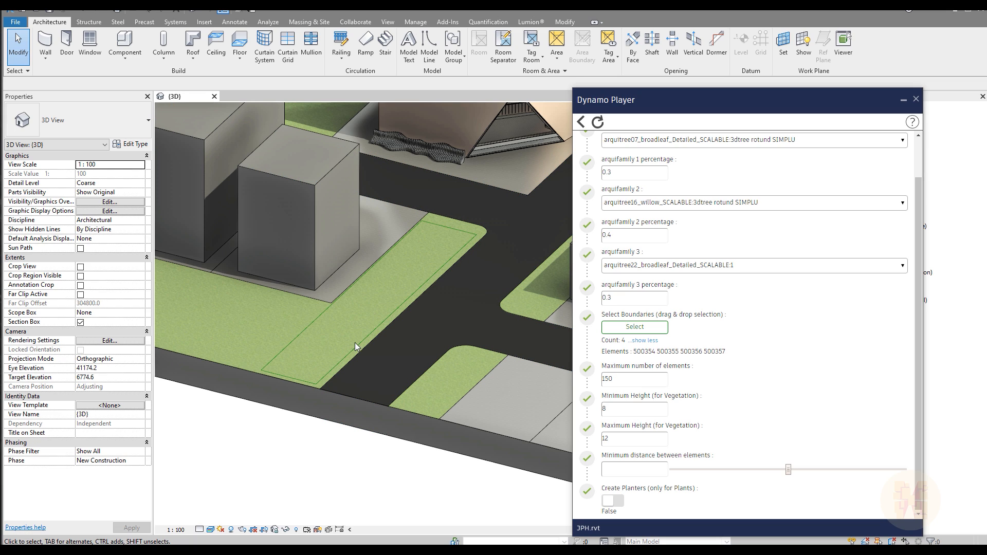
pyautogui.moveTo(633, 379); pyautogui.dragTo(586, 378)
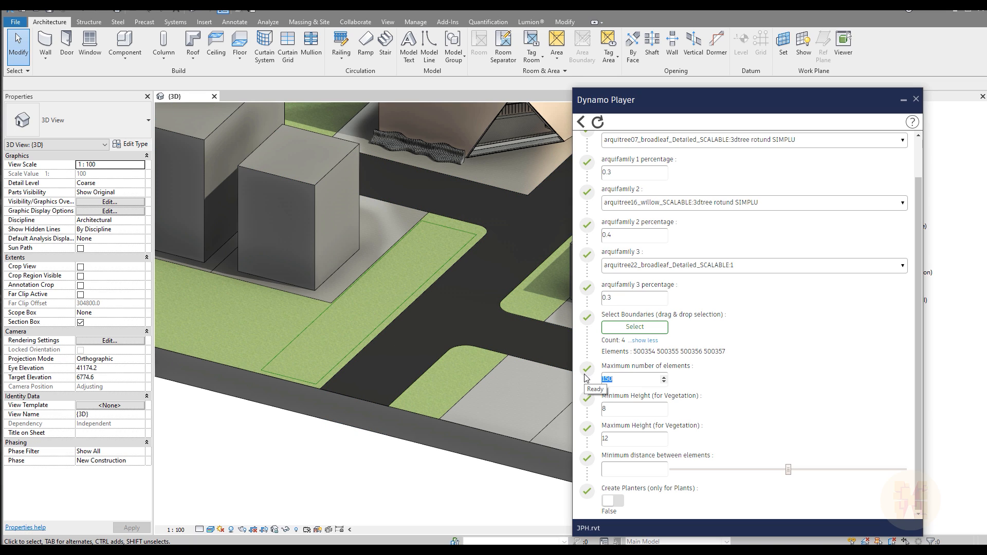
pyautogui.write('10')
pyautogui.moveTo(606, 408); pyautogui.dragTo(599, 411)
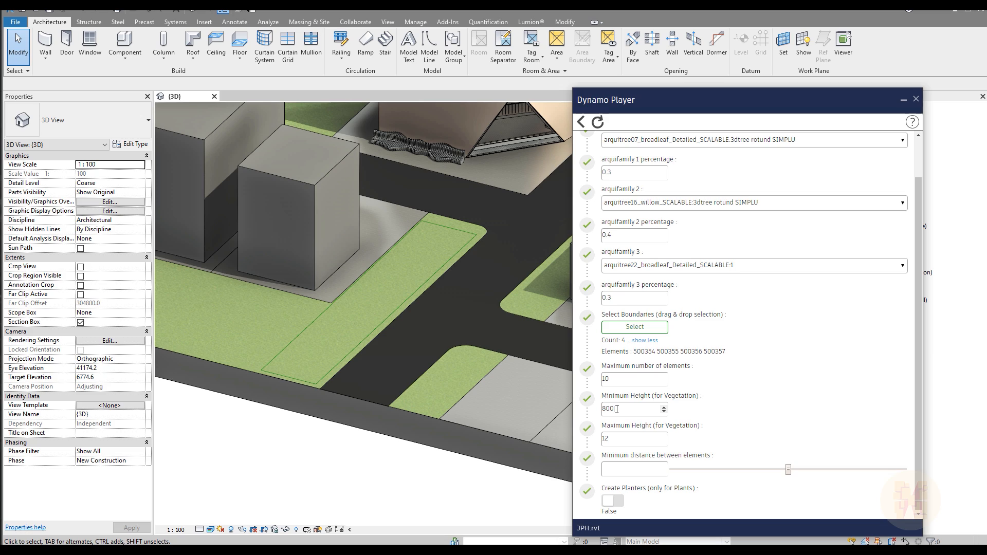
pyautogui.click(621, 440)
# - Set the minimum distance between elements to 50 and run the 3 Types in Boundary script
pyautogui.click(632, 469)
pyautogui.write('50')
pyautogui.scroll(2, 733, 317)
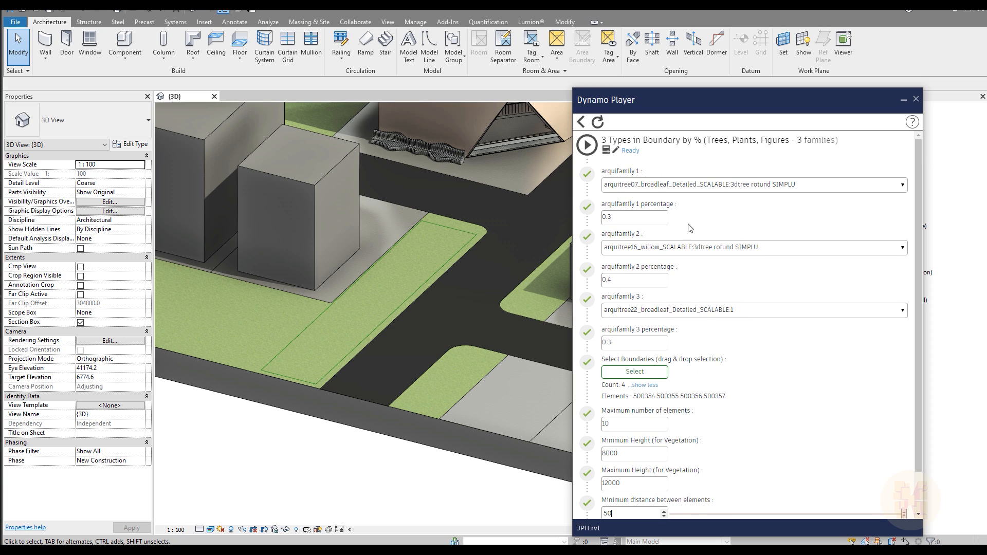
pyautogui.click(587, 145)
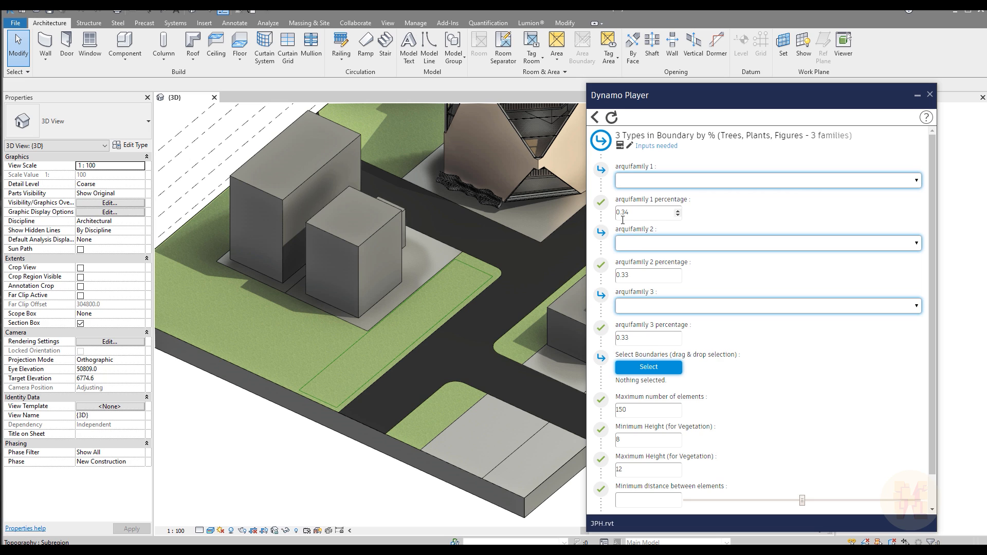
# - Set arquifamily 1 to arquifigure14_standing w phone:arquifigure14_standing w phone
pyautogui.click(666, 181)
pyautogui.scroll(-10, 662, 257)
pyautogui.scroll(15, 662, 257)
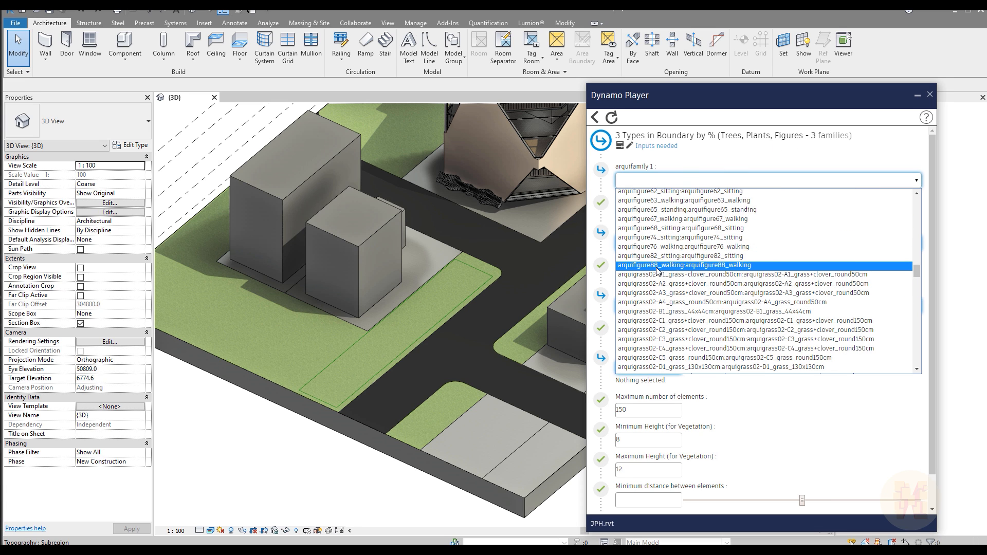
pyautogui.scroll(4, 652, 283)
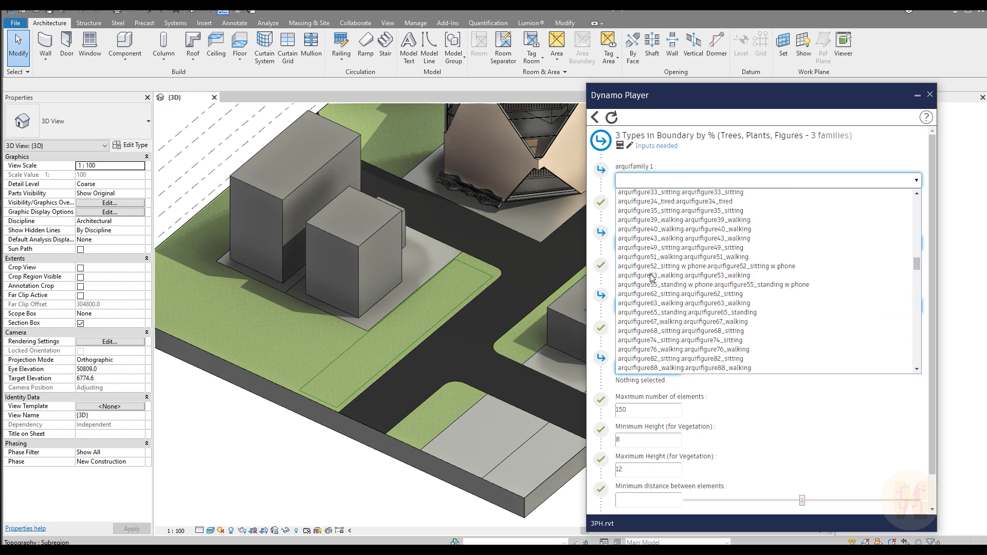
pyautogui.scroll(4, 707, 276)
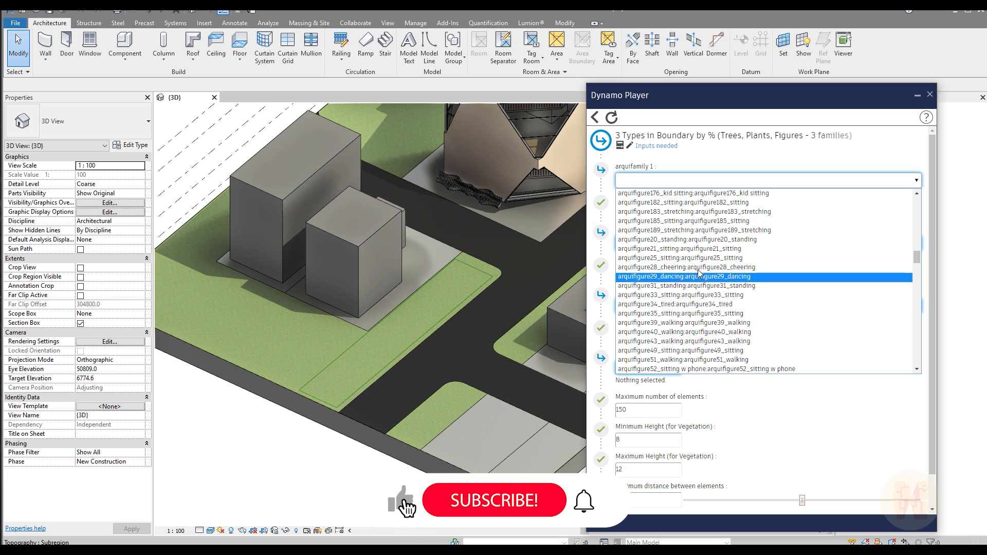
pyautogui.scroll(3, 702, 234)
pyautogui.scroll(5, 702, 234)
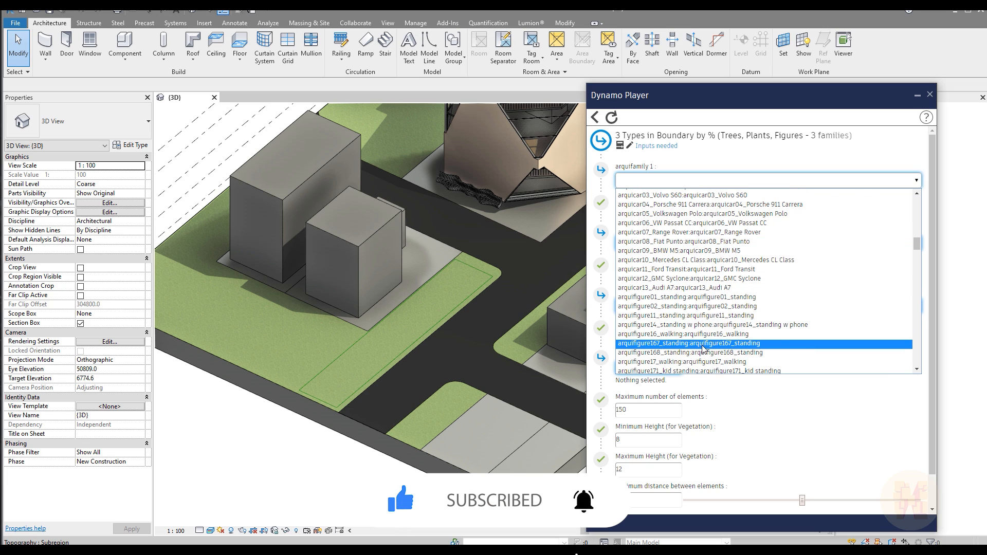
pyautogui.click(687, 325)
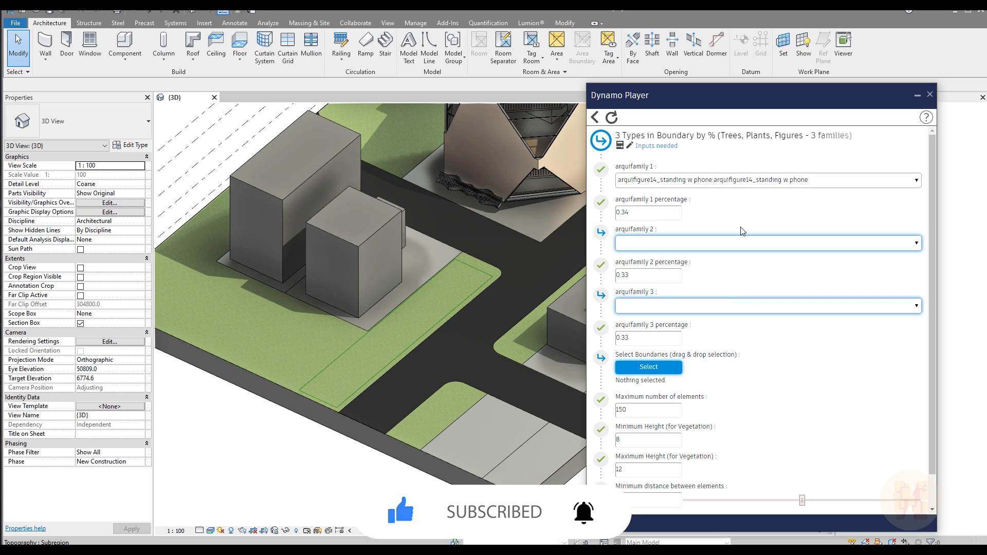
# - Set arquifamily 2 to arquifigure65_standing:arquifigure65_standing and arquifamily 3 to arquifigure20_standing:arquifigure20_standing
pyautogui.click(711, 244)
pyautogui.scroll(-15, 715, 329)
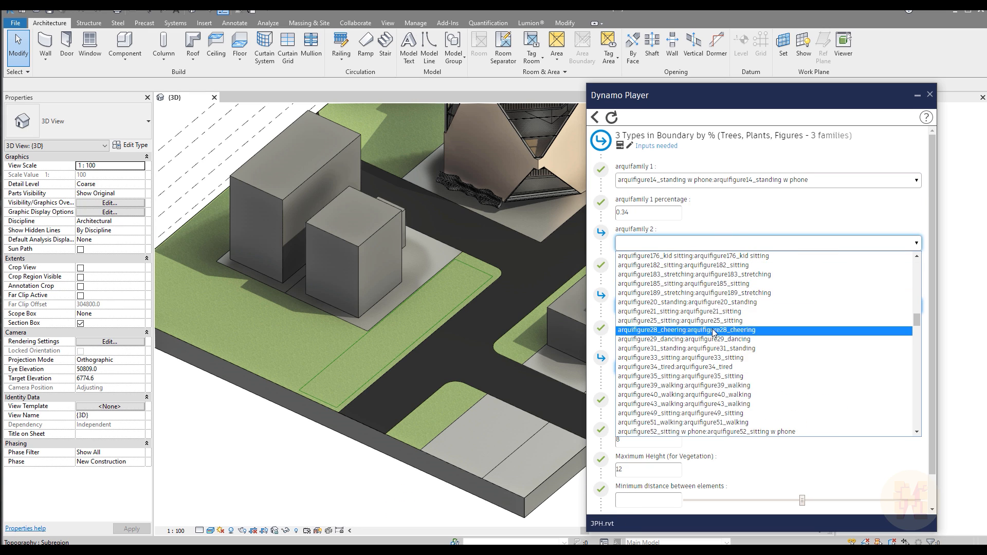
pyautogui.scroll(10, 715, 332)
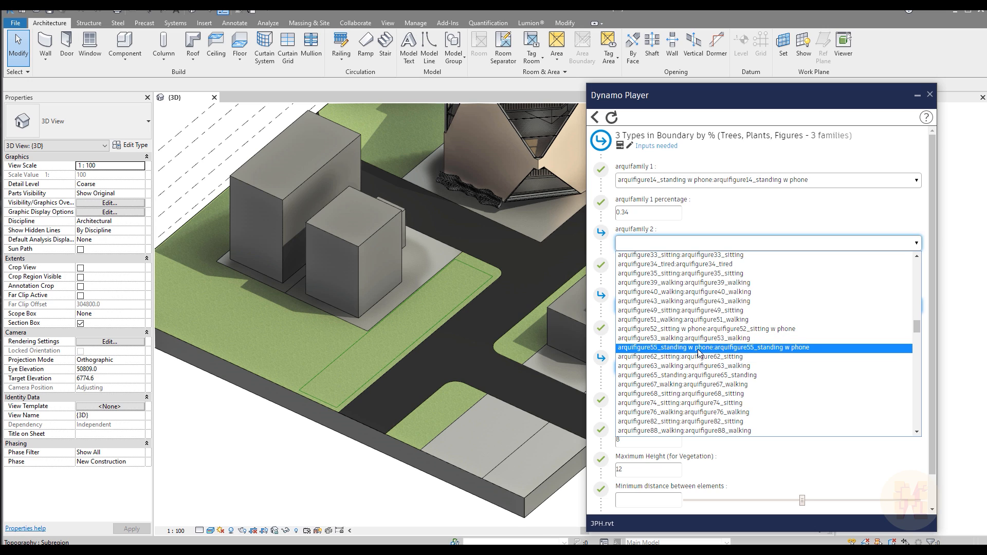
pyautogui.click(693, 375)
pyautogui.click(694, 307)
pyautogui.scroll(-10, 710, 383)
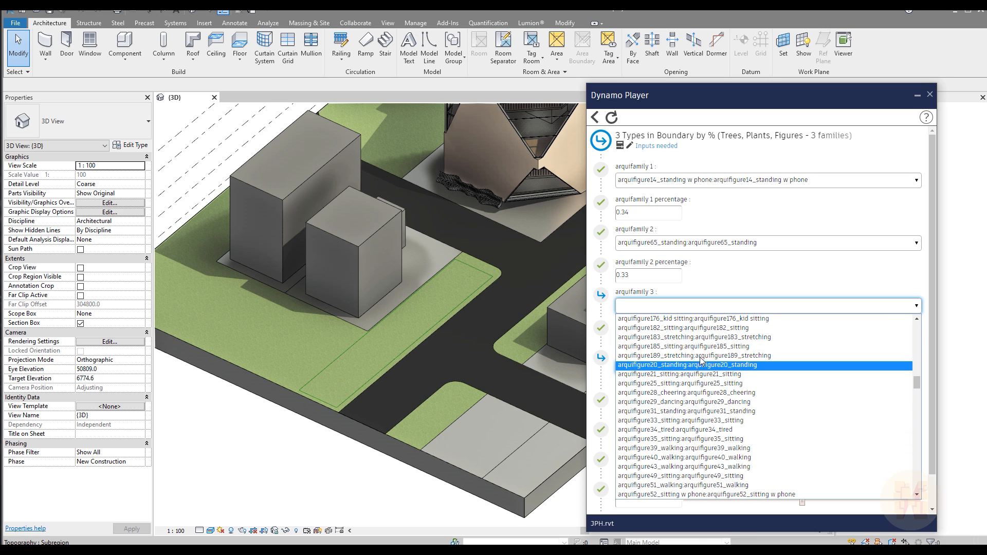
pyautogui.click(731, 365)
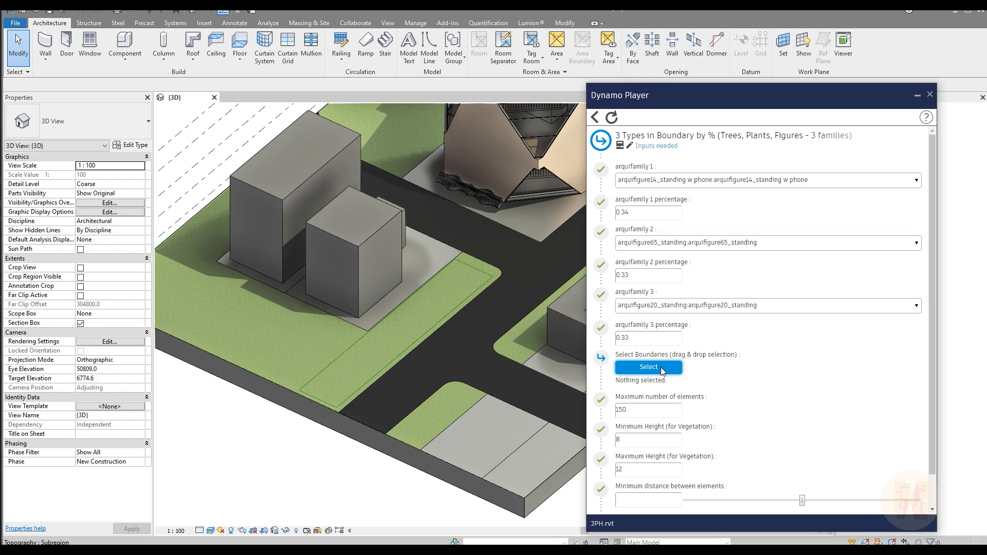
# - Select the whole chain of boundary lines on the grass strip and temporarily isolate them in the 3D view
pyautogui.click(644, 368)
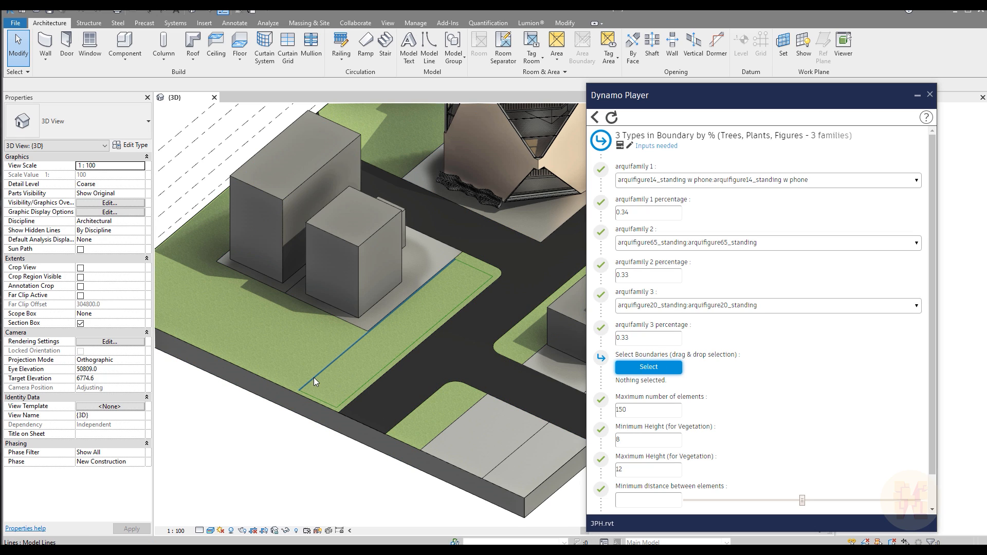
pyautogui.press('Tab')
pyautogui.click(328, 368)
pyautogui.rightClick(329, 367)
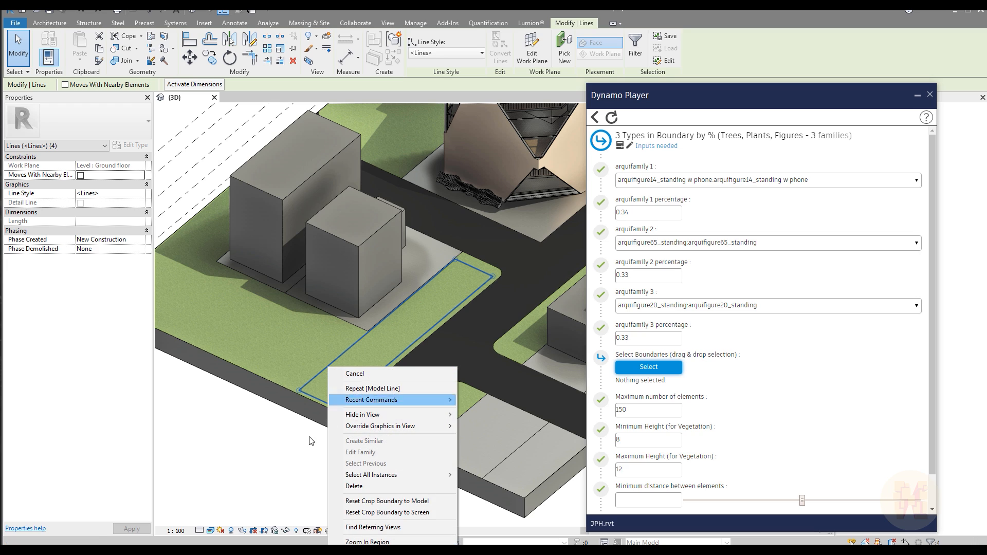
pyautogui.click(286, 531)
pyautogui.click(286, 531)
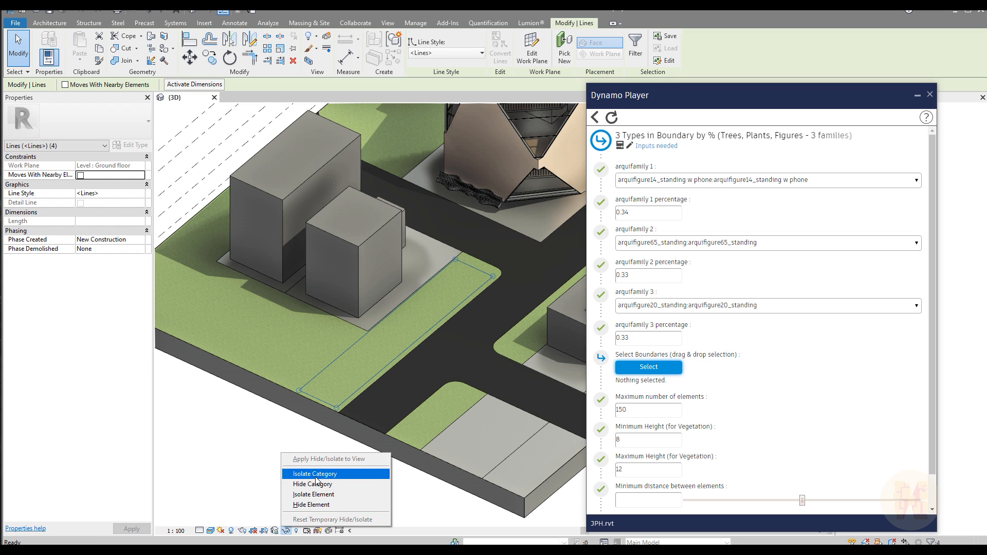
pyautogui.click(303, 495)
# - Assign the four isolated rectangle lines as the figure script's boundaries and reset the temporary isolation
pyautogui.click(662, 367)
pyautogui.moveTo(247, 463); pyautogui.dragTo(525, 234)
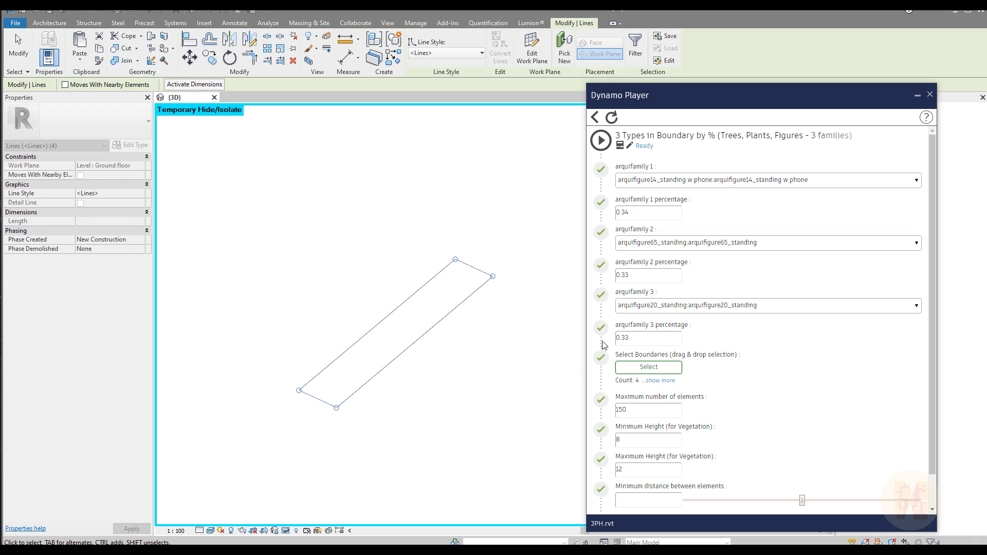
pyautogui.click(286, 531)
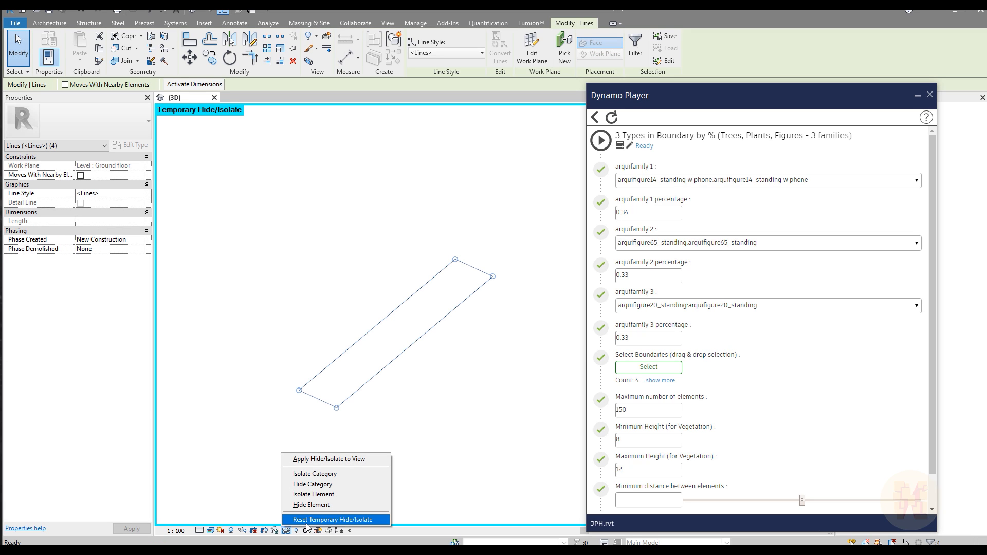
pyautogui.click(332, 519)
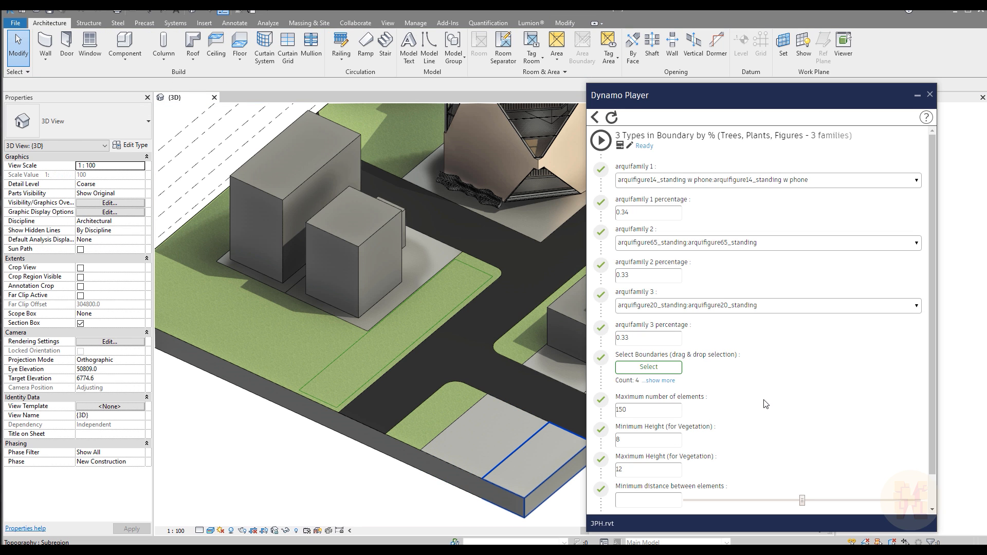
# - Set the maximum number of elements to 15 and run the script to place the figures on the grass strip
pyautogui.click(669, 410)
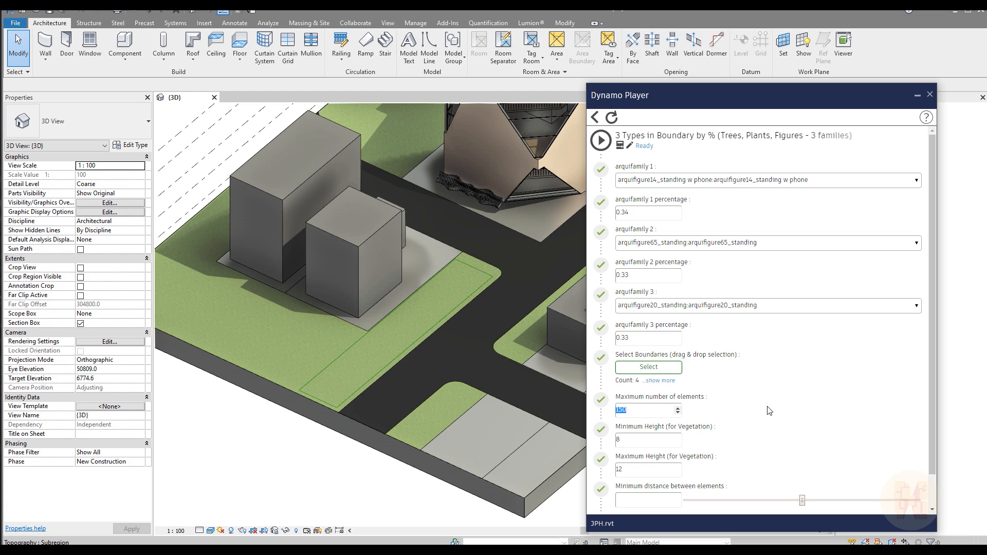
pyautogui.press('Return')
pyautogui.scroll(-3, 782, 428)
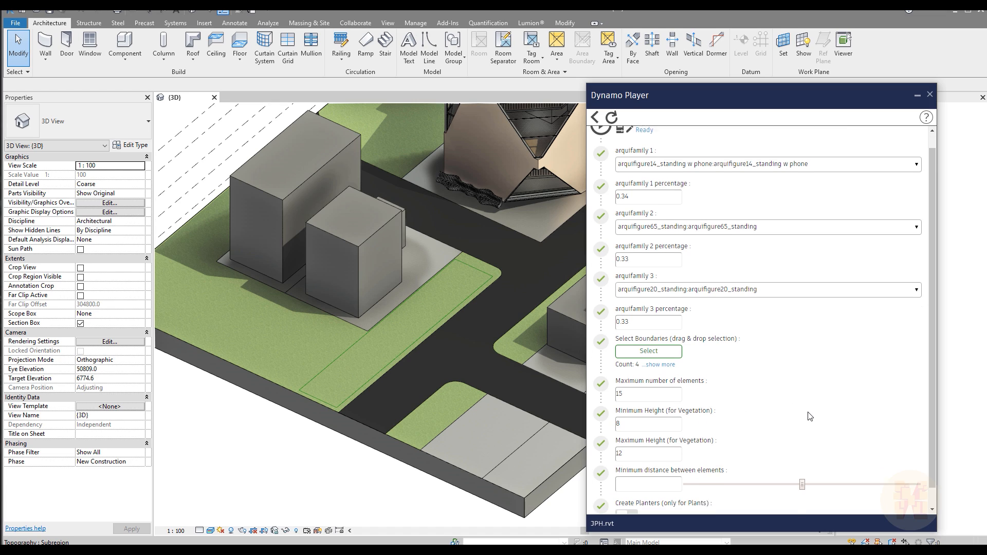
pyautogui.scroll(3, 793, 423)
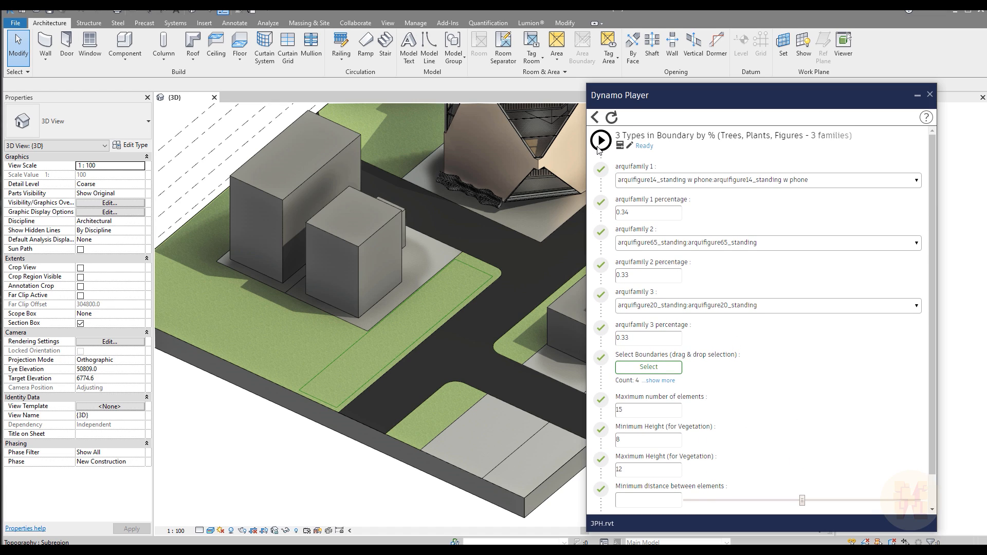
pyautogui.click(600, 142)
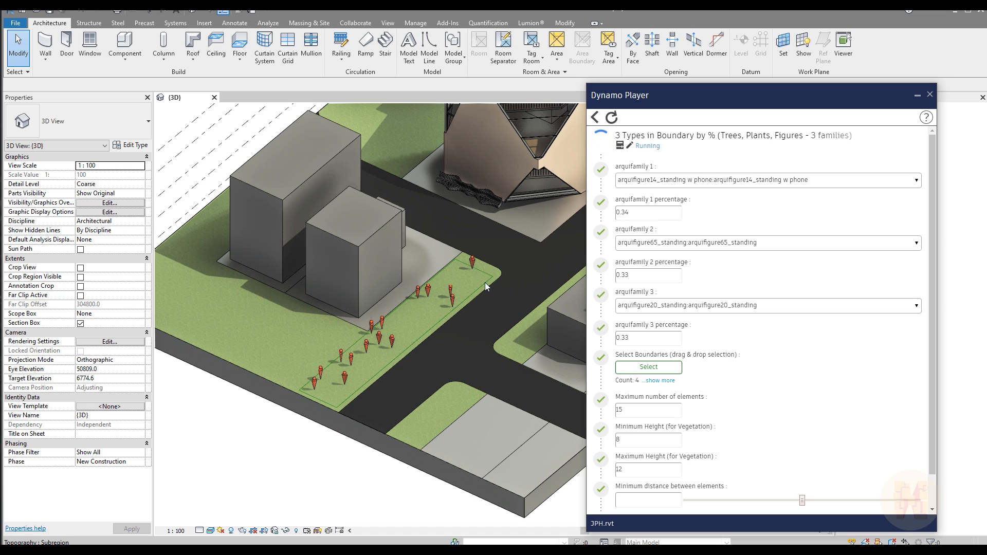
# - Set the 3D view's detail level to Fine and inspect the figures placed on the grass strip
pyautogui.scroll(5, 412, 368)
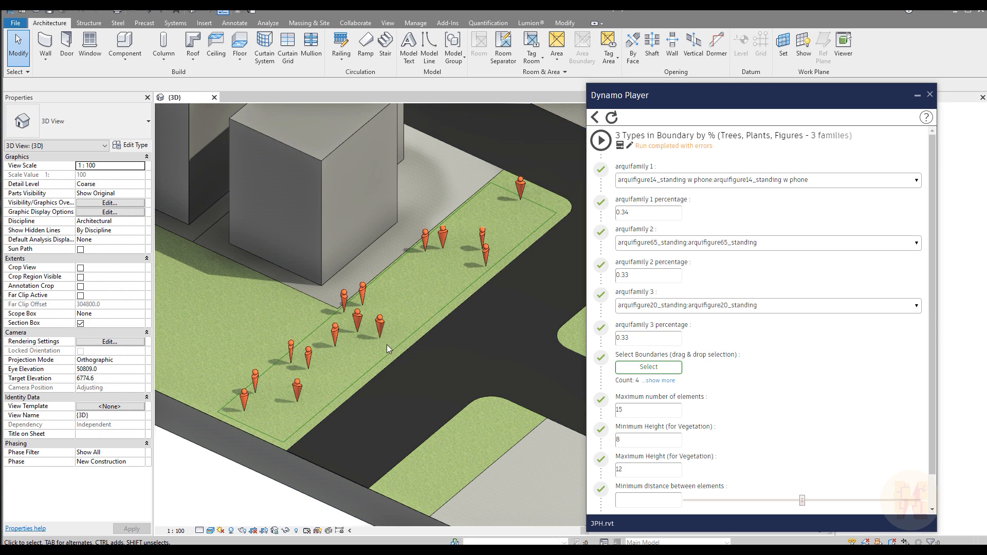
pyautogui.click(200, 530)
pyautogui.click(213, 520)
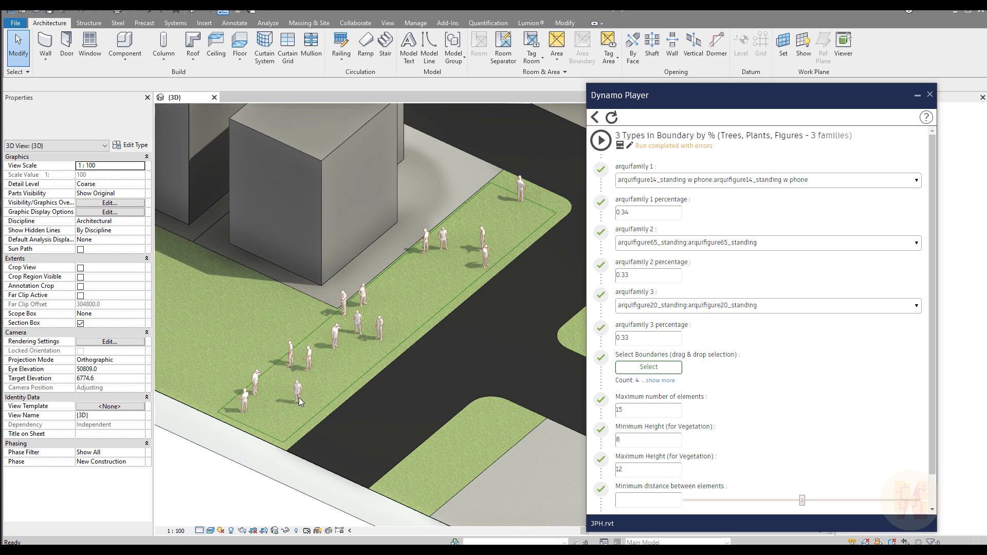
pyautogui.scroll(4, 412, 423)
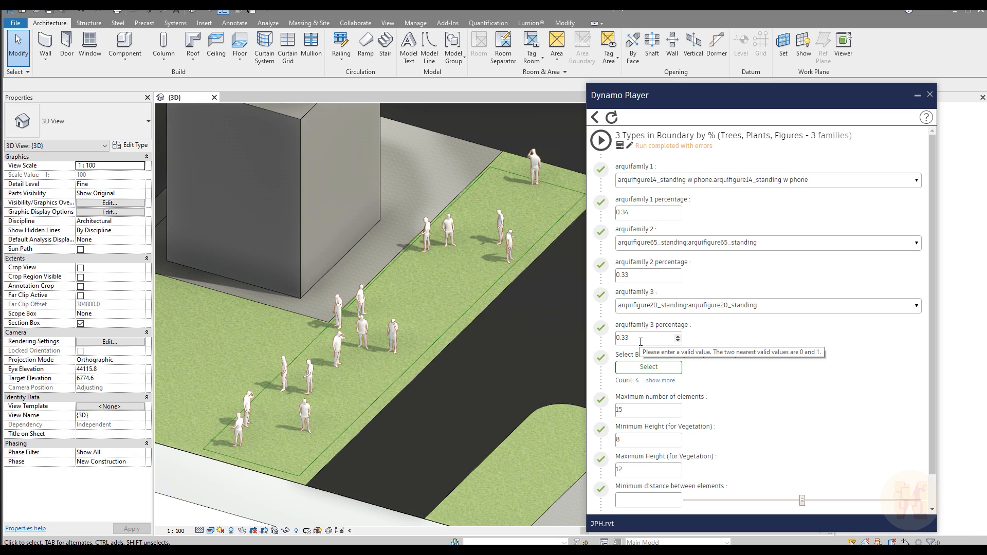
pyautogui.scroll(-3, 441, 403)
pyautogui.scroll(-3, 453, 399)
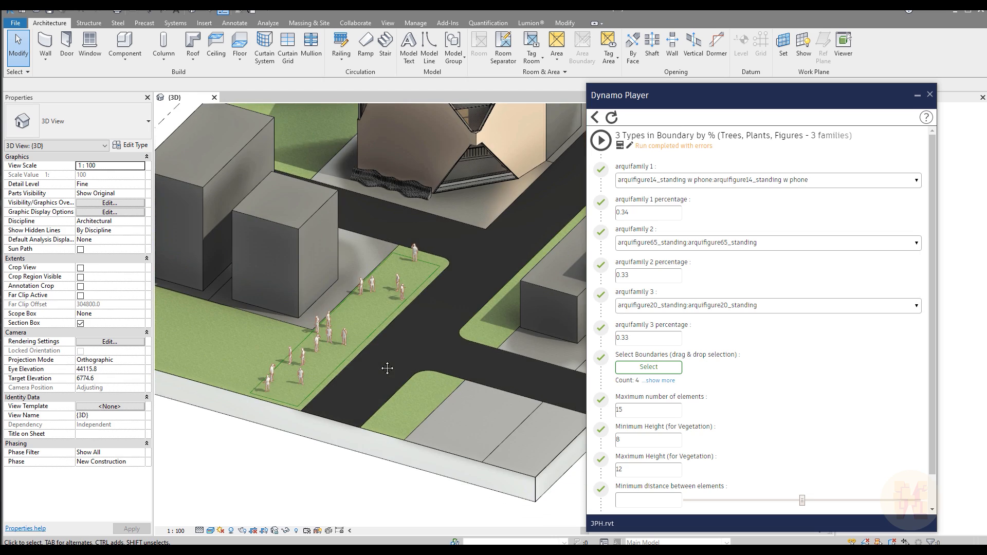
pyautogui.scroll(2, 458, 298)
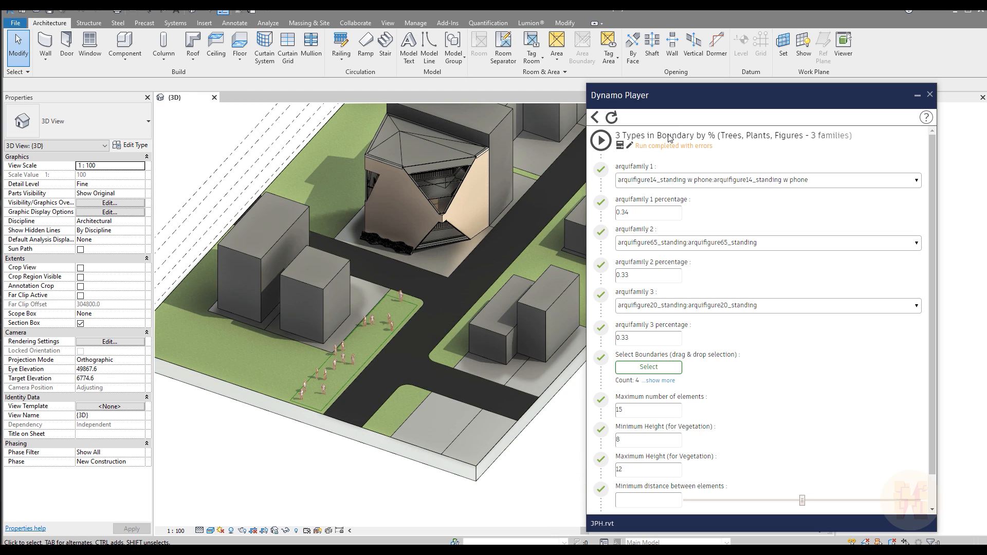
# - Review the inputs of the 3 Types on Face by % script and return to the script list
pyautogui.click(595, 117)
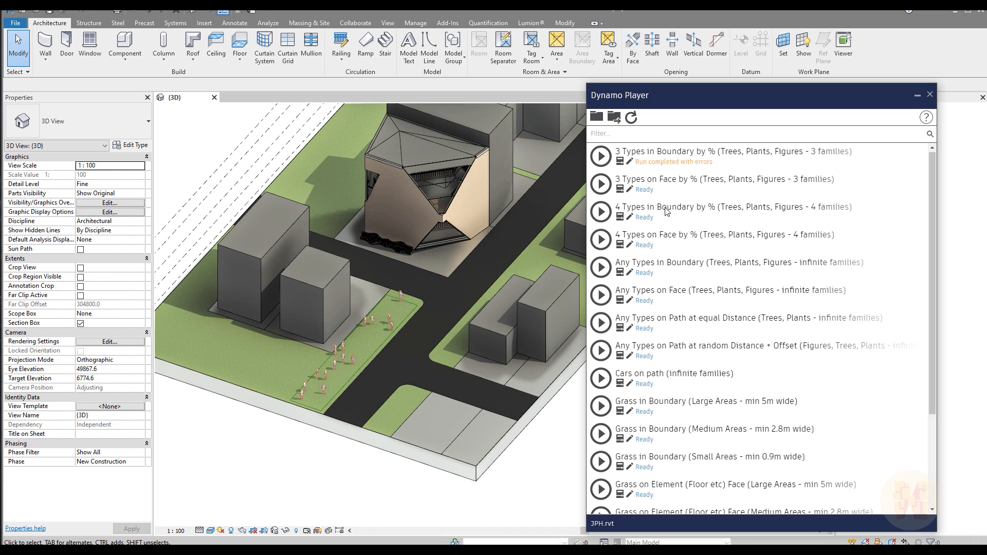
pyautogui.click(687, 188)
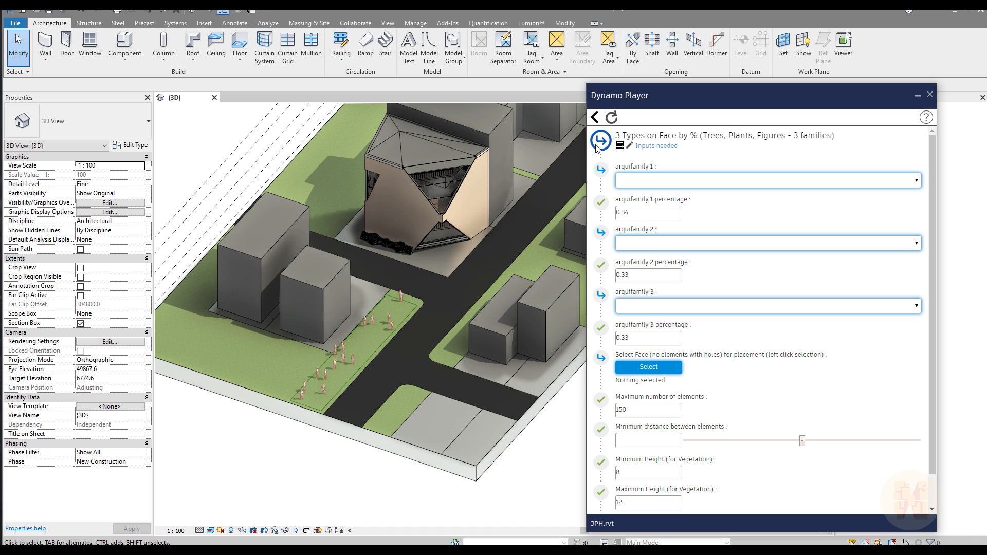
pyautogui.scroll(-1, 663, 155)
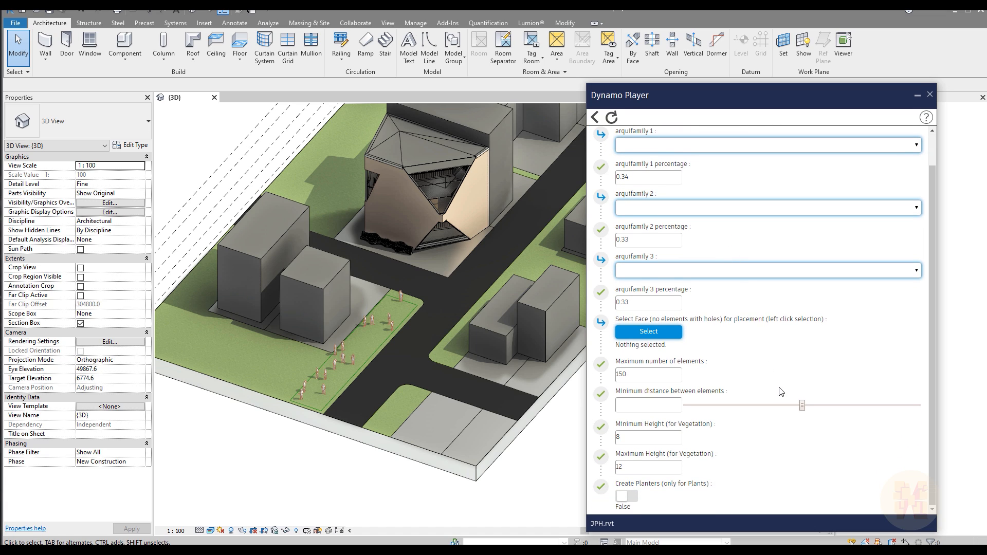
pyautogui.scroll(1, 663, 151)
pyautogui.click(595, 117)
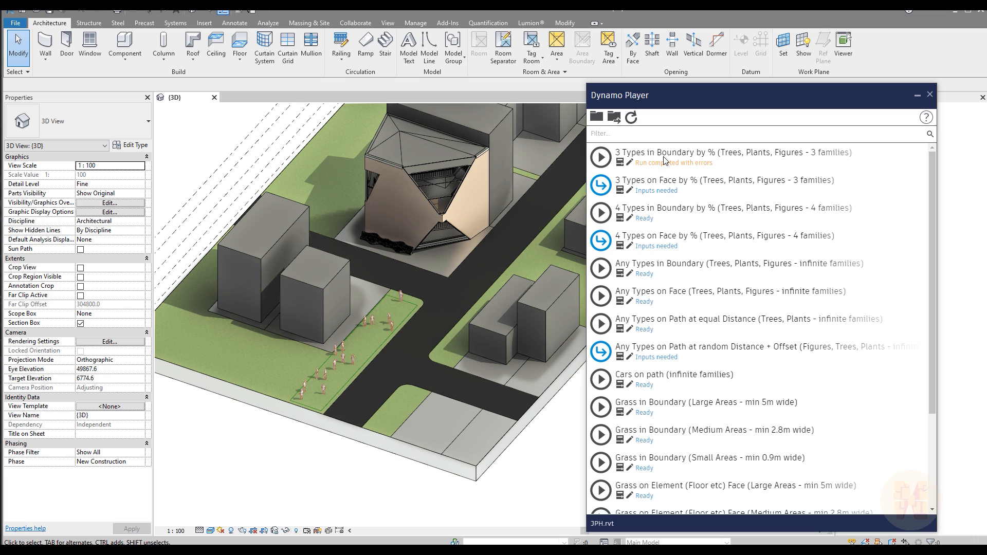
# - Review the inputs of the 4 Types in Boundary by % script and return to the script list
pyautogui.click(620, 218)
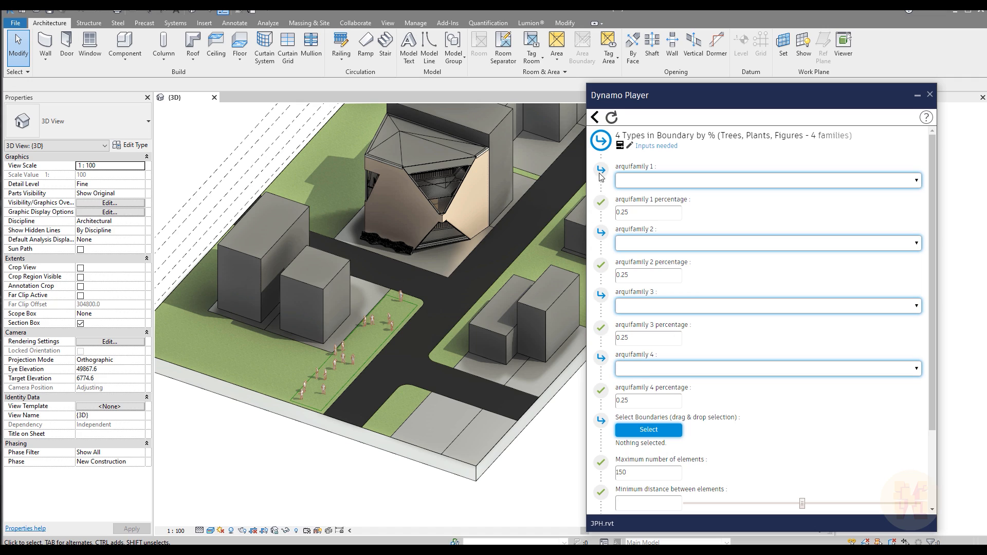
pyautogui.scroll(-3, 659, 293)
pyautogui.scroll(3, 666, 291)
pyautogui.click(595, 117)
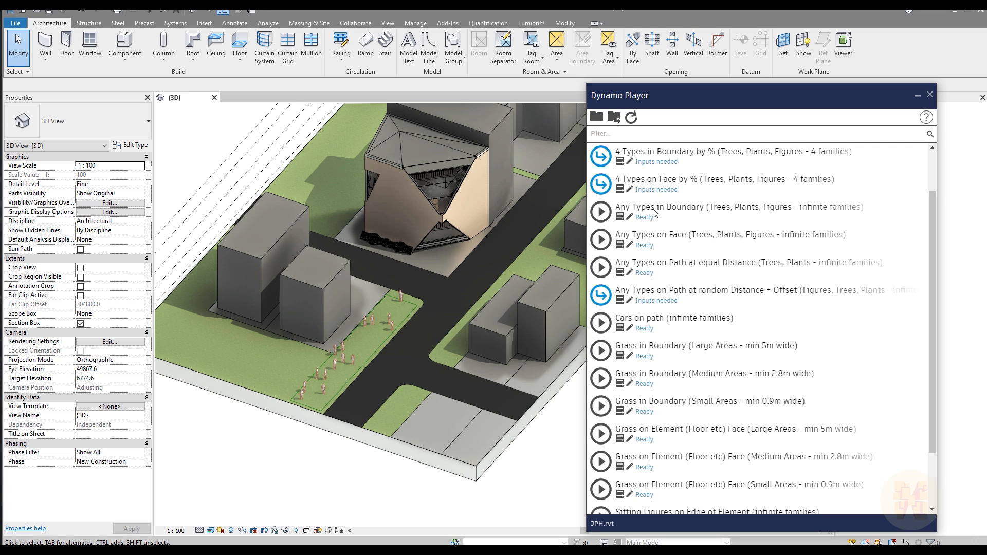
# - Draw a rectangular boundary of model lines inside the small grass plot beside the side road at the site's front edge
pyautogui.scroll(2, 670, 199)
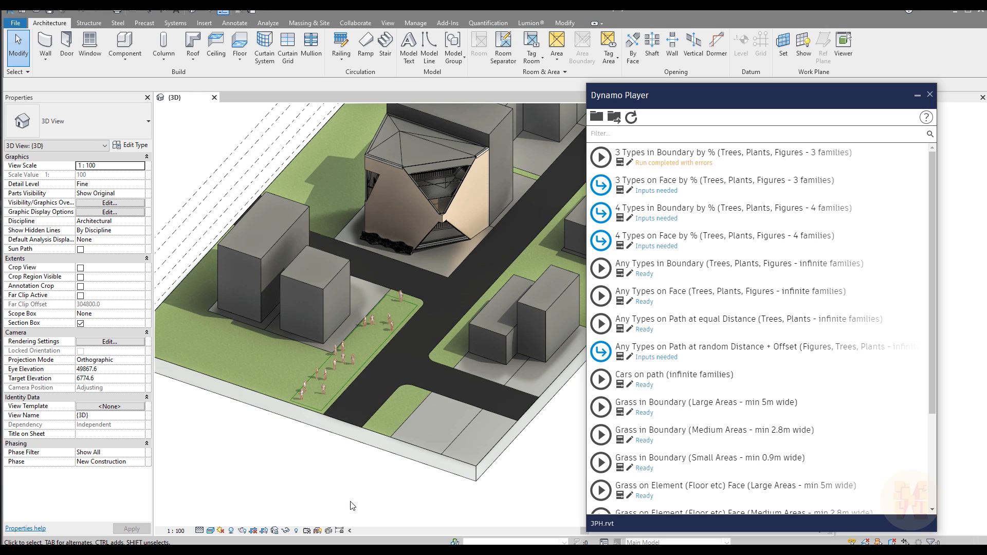
pyautogui.moveTo(406, 467); pyautogui.dragTo(384, 438, button='middle')
pyautogui.scroll(4, 363, 368)
pyautogui.click(430, 46)
pyautogui.click(425, 37)
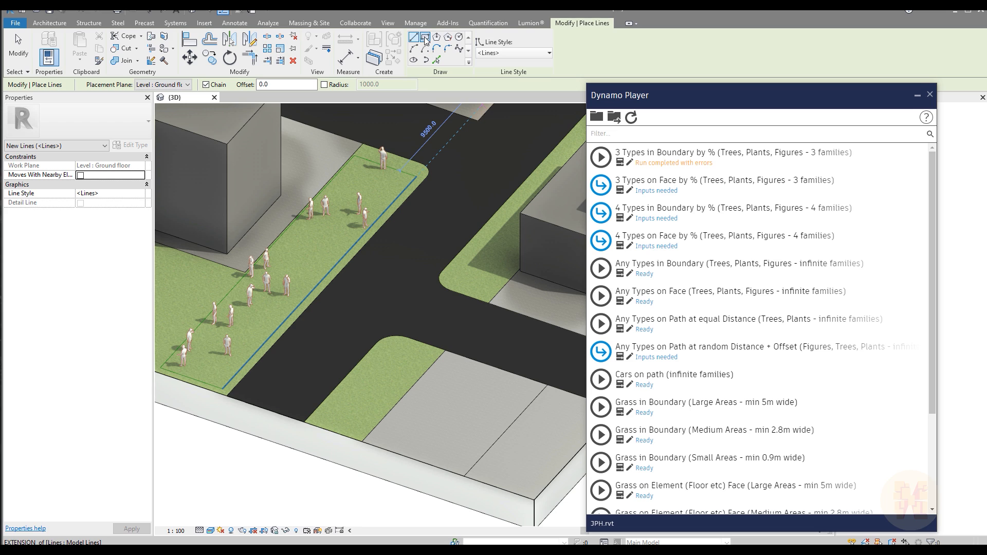
pyautogui.click(325, 418)
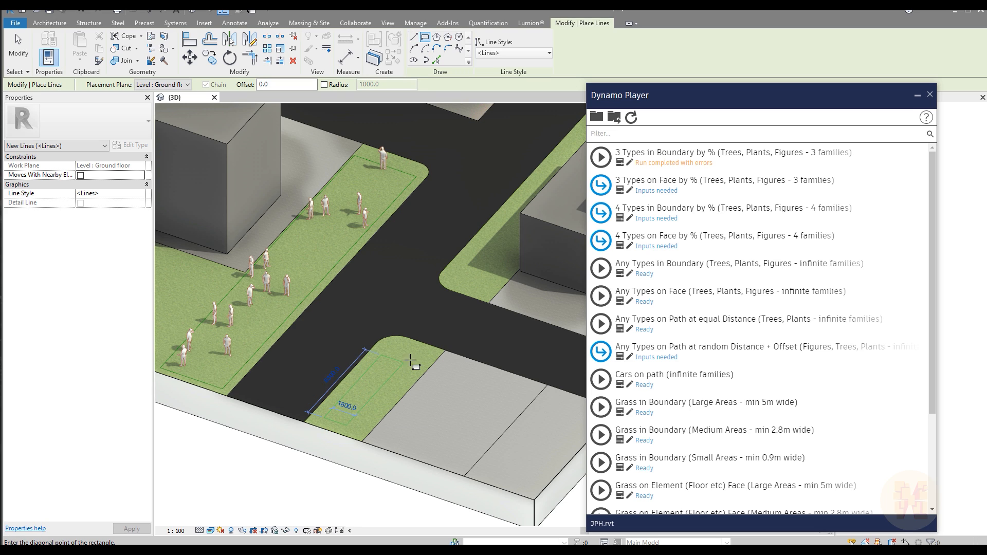
pyautogui.click(432, 355)
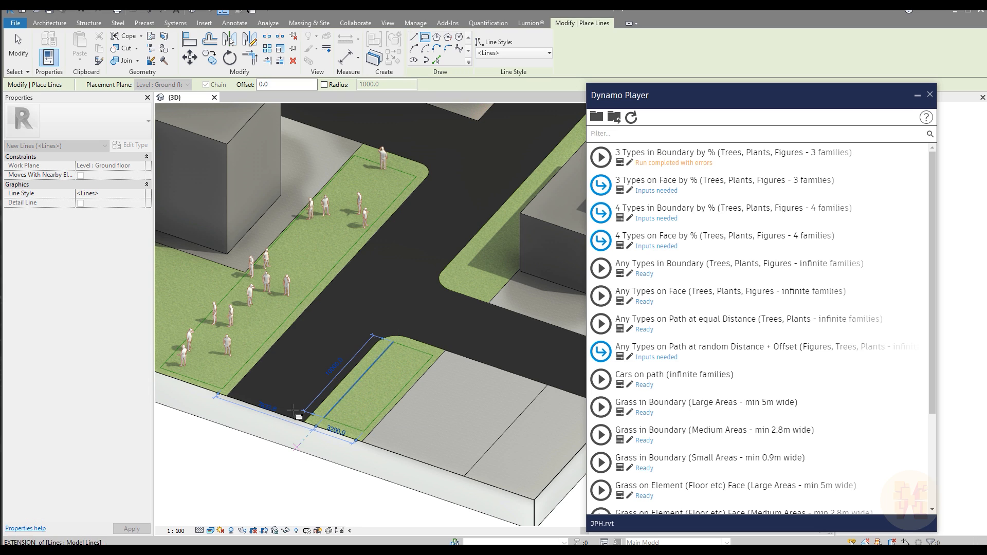
pyautogui.press('Escape')
pyautogui.press('Escape')
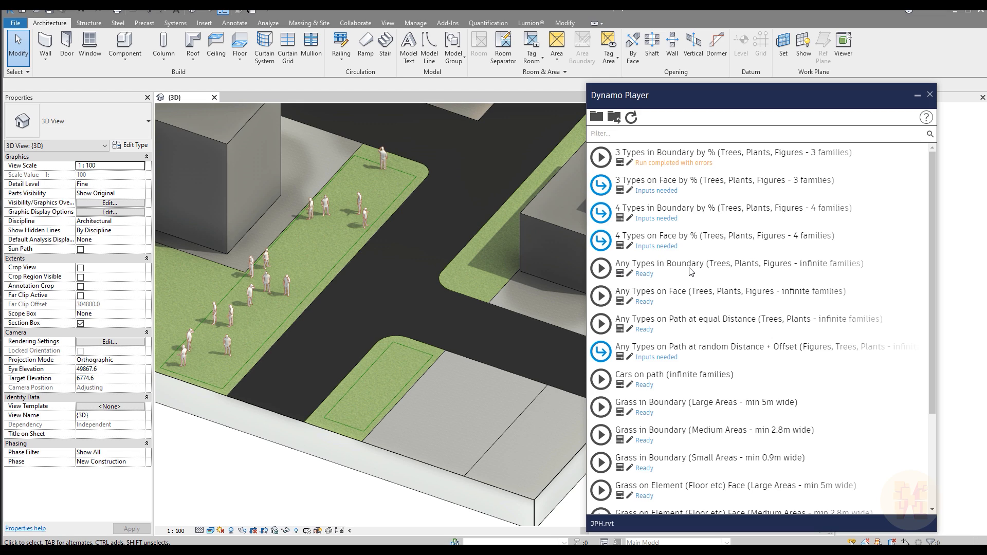
# - Open the inputs of the Any Types in Boundary script and temporarily isolate the Lines category in the 3D view
pyautogui.click(620, 274)
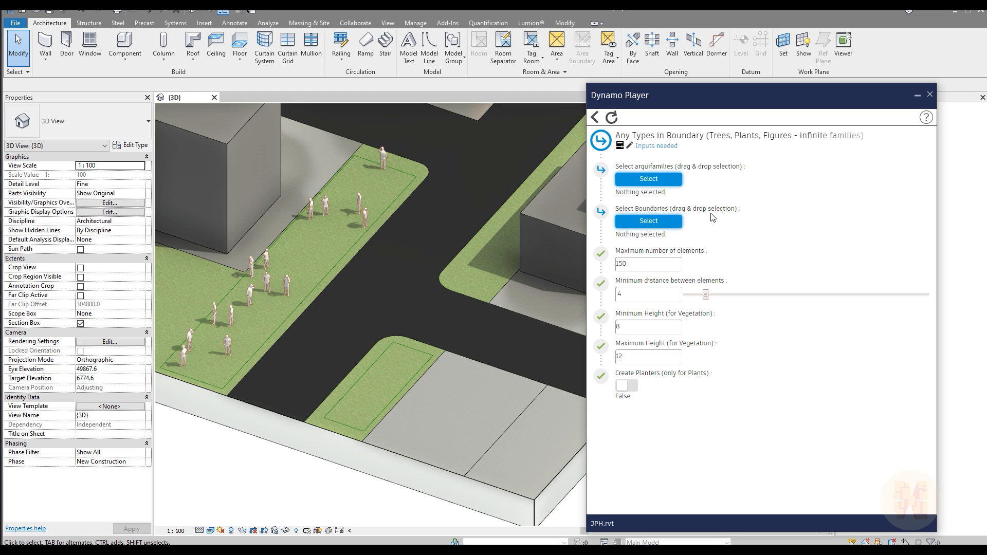
pyautogui.press('Tab')
pyautogui.click(380, 412)
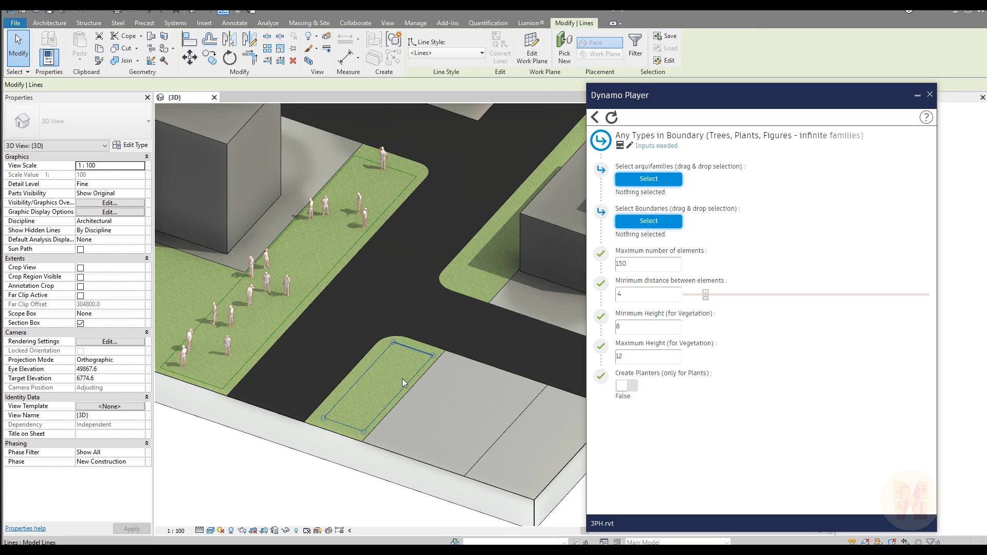
pyautogui.click(295, 531)
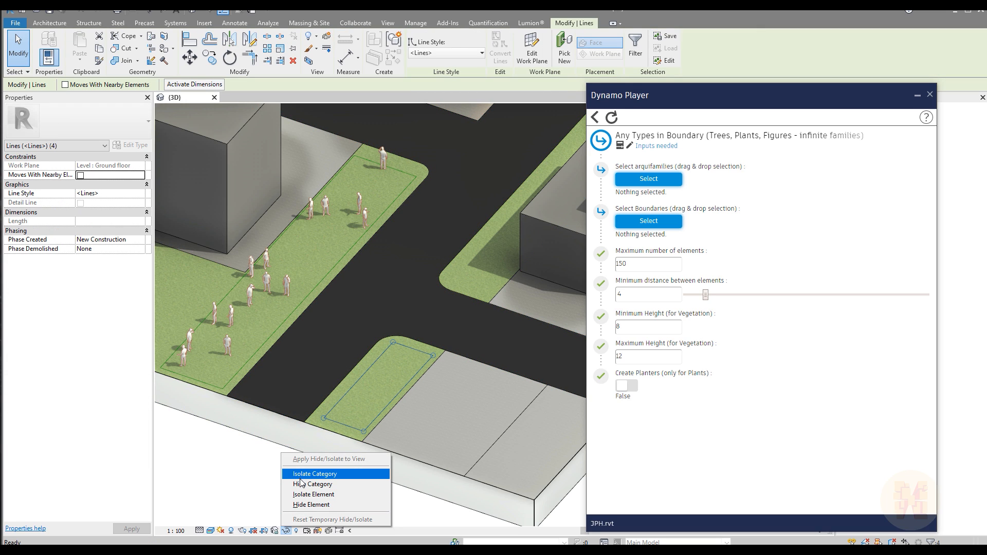
pyautogui.click(307, 476)
# - Assign the four lines of the small rectangle as the script's boundaries and end the temporary isolation
pyautogui.click(644, 225)
pyautogui.moveTo(288, 483); pyautogui.dragTo(460, 329)
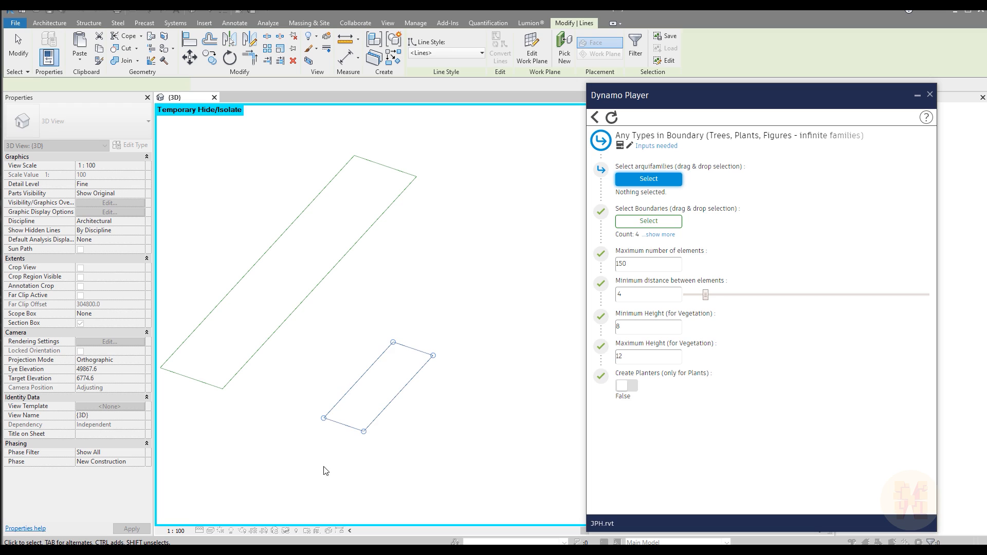
pyautogui.click(287, 531)
pyautogui.press('Escape')
pyautogui.press('Escape')
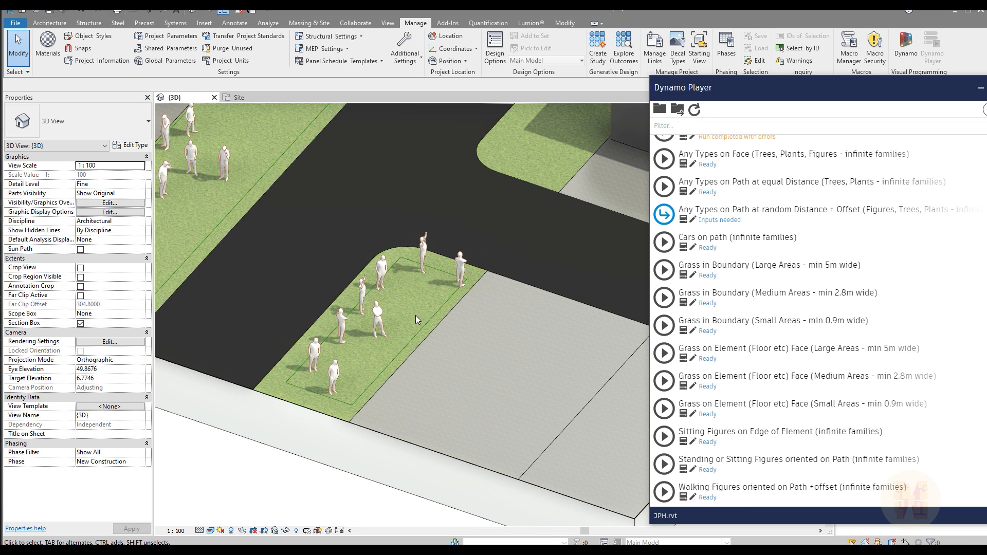
# - Inspect the figures placed on the small grass plot and look through the list of placement scripts
pyautogui.moveTo(448, 330); pyautogui.dragTo(470, 345, button='middle')
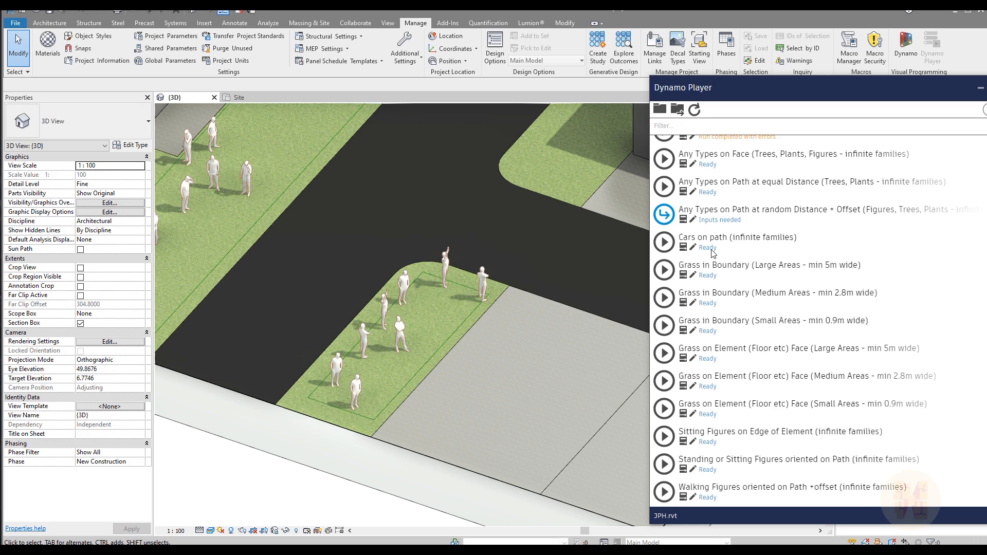
pyautogui.scroll(5, 762, 250)
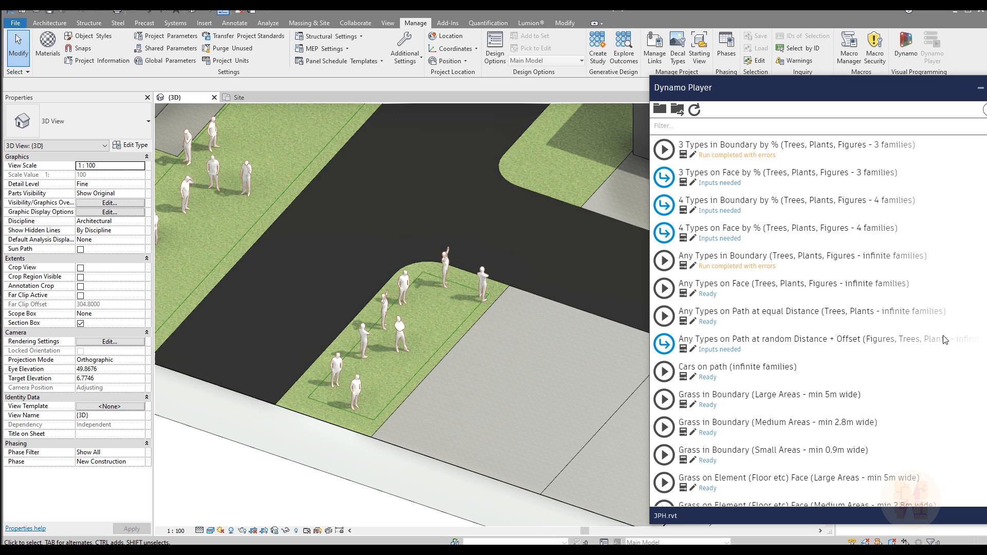
pyautogui.click(664, 372)
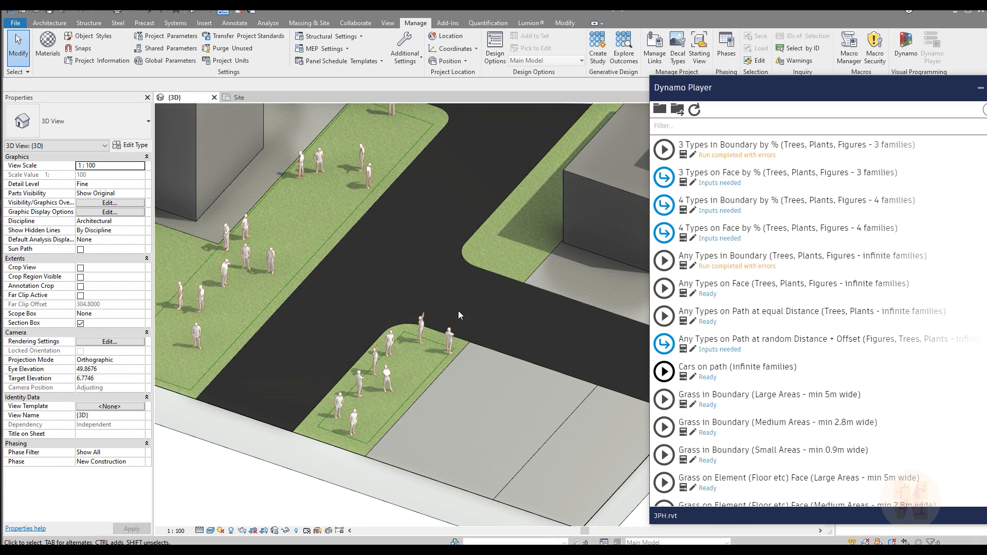
# - Draw a spline model line along the paved sidewalk beside the main road, curving back behind the corner of the large building
pyautogui.click(41, 24)
pyautogui.click(429, 48)
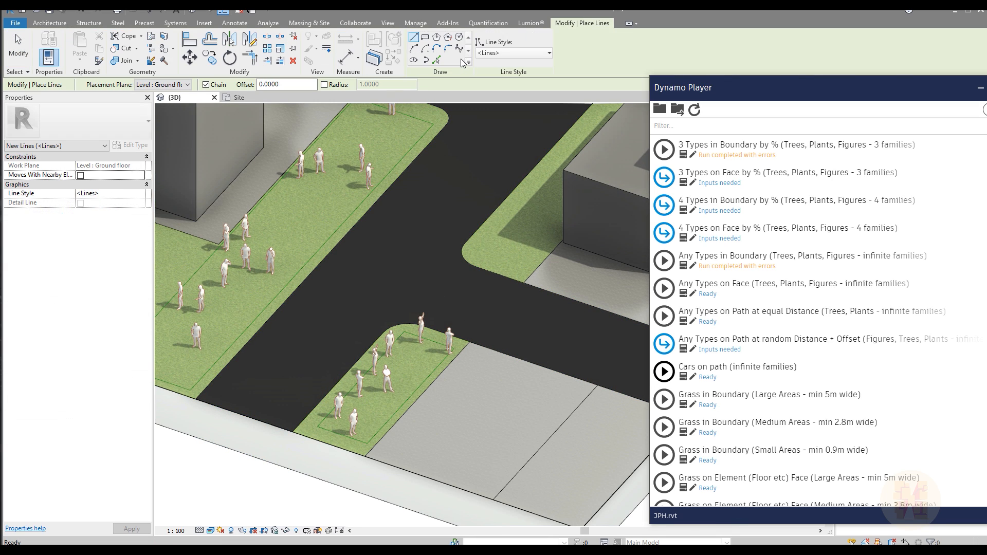
pyautogui.click(459, 49)
pyautogui.moveTo(489, 216)
pyautogui.mouseDown(button='middle')
pyautogui.moveTo(441, 258)
pyautogui.moveTo(341, 404)
pyautogui.moveTo(275, 425)
pyautogui.moveTo(350, 313)
pyautogui.moveTo(407, 264)
pyautogui.moveTo(269, 523)
pyautogui.moveTo(382, 324)
pyautogui.mouseUp(button='middle')
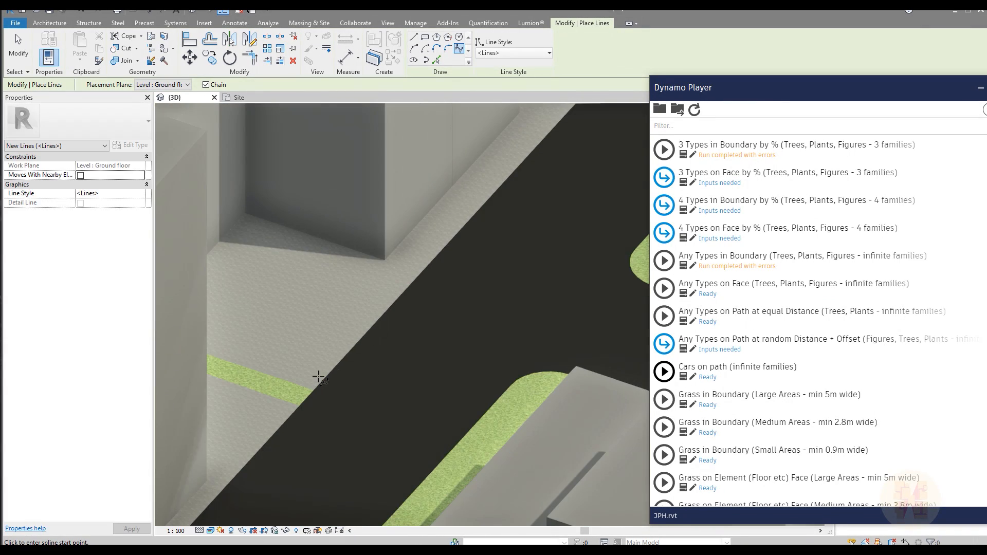
pyautogui.click(300, 377)
pyautogui.click(360, 315)
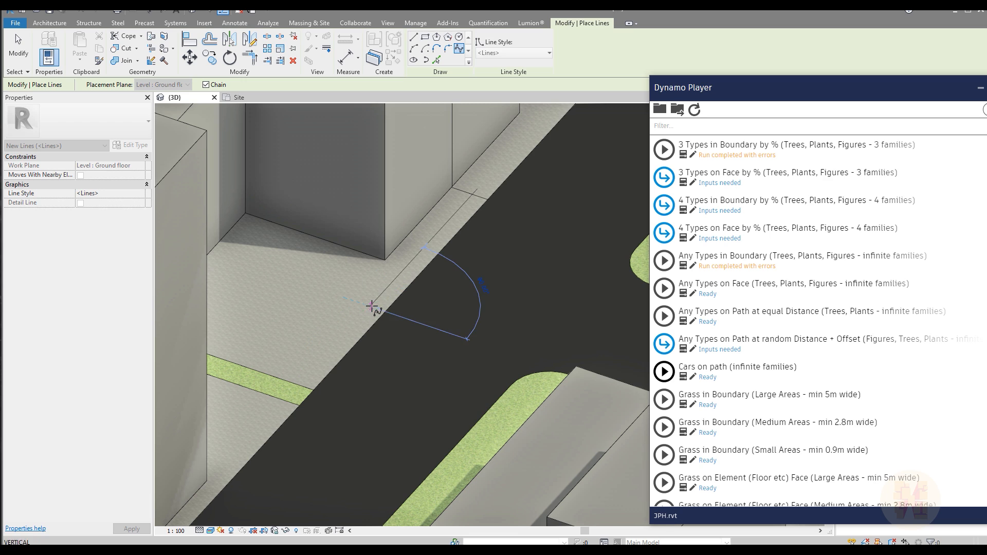
pyautogui.click(414, 246)
pyautogui.click(478, 201)
pyautogui.scroll(3, 529, 117)
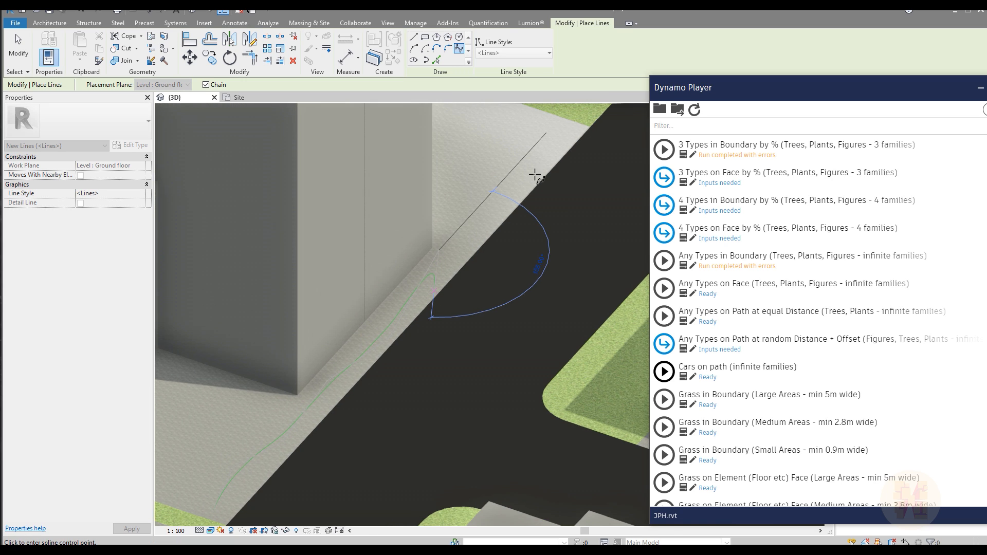
pyautogui.click(547, 119)
pyautogui.moveTo(529, 167); pyautogui.dragTo(471, 265, button='middle')
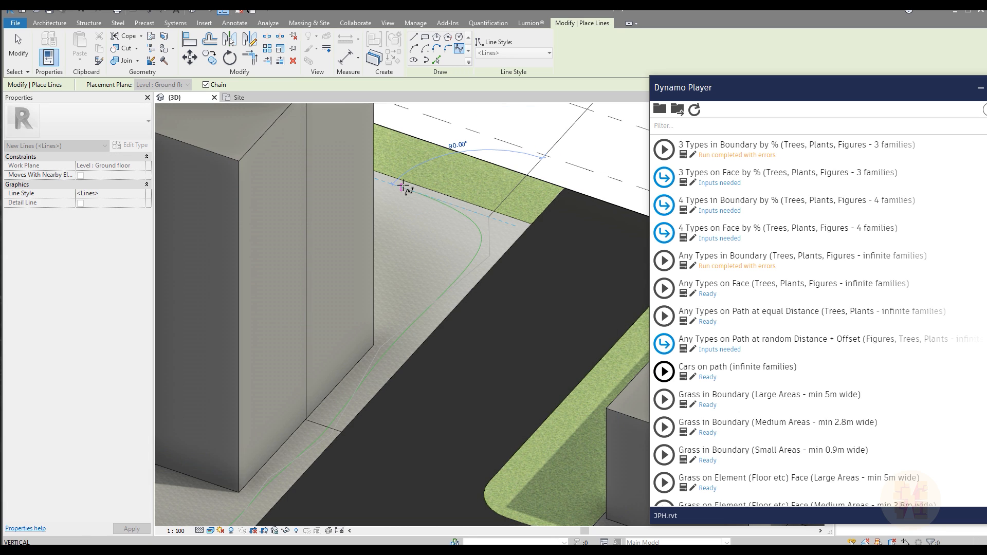
pyautogui.press('Escape')
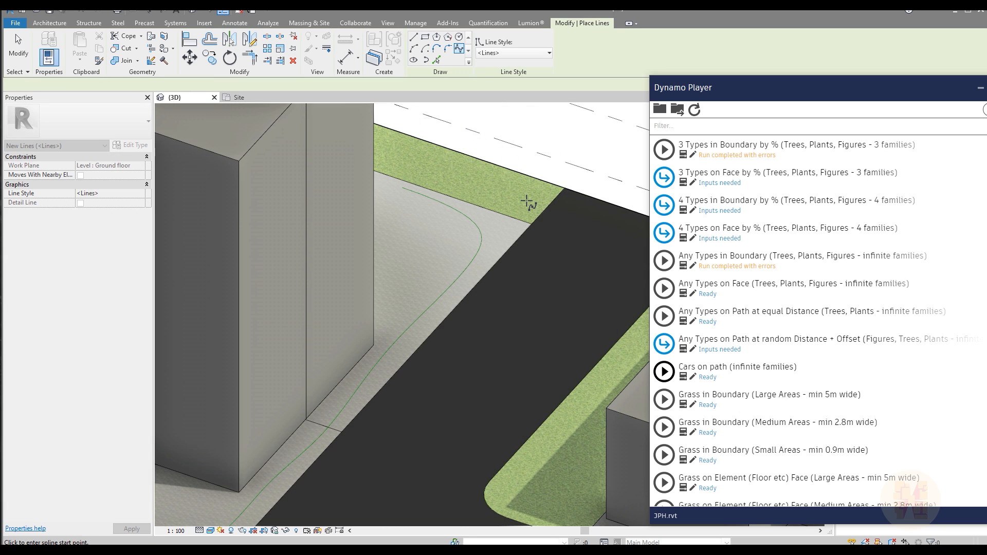
pyautogui.moveTo(453, 298); pyautogui.dragTo(506, 219, button='middle')
pyautogui.moveTo(521, 130); pyautogui.dragTo(466, 379, button='middle')
pyautogui.press('Escape')
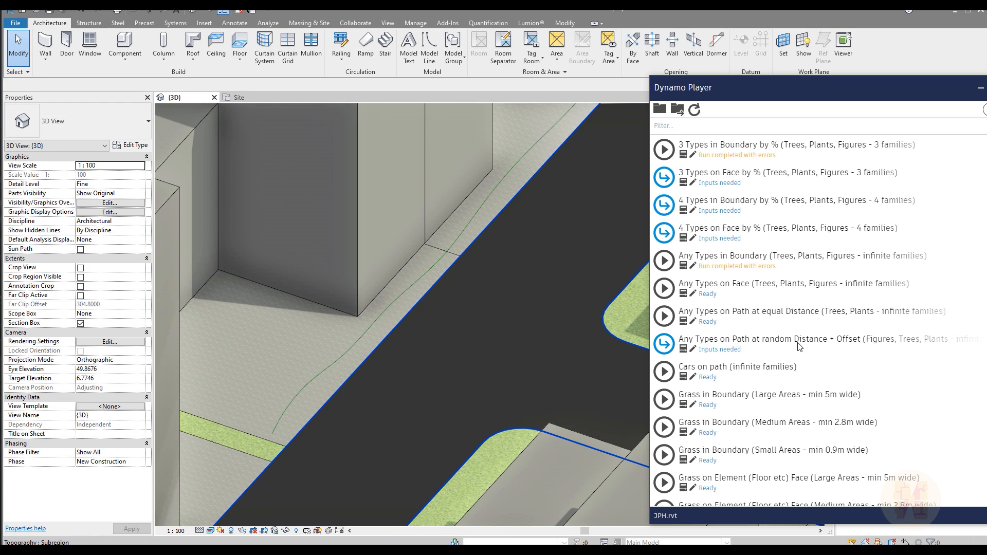
# - Open the inputs of the Any Types on Path at random Distance + Offset script and assign the sidewalk spline as its path
pyautogui.click(682, 353)
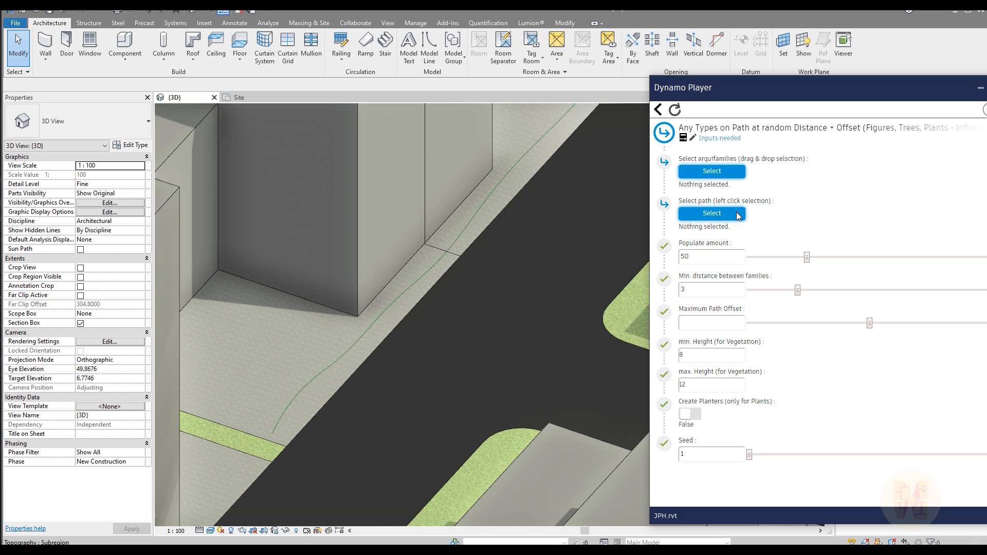
pyautogui.click(721, 215)
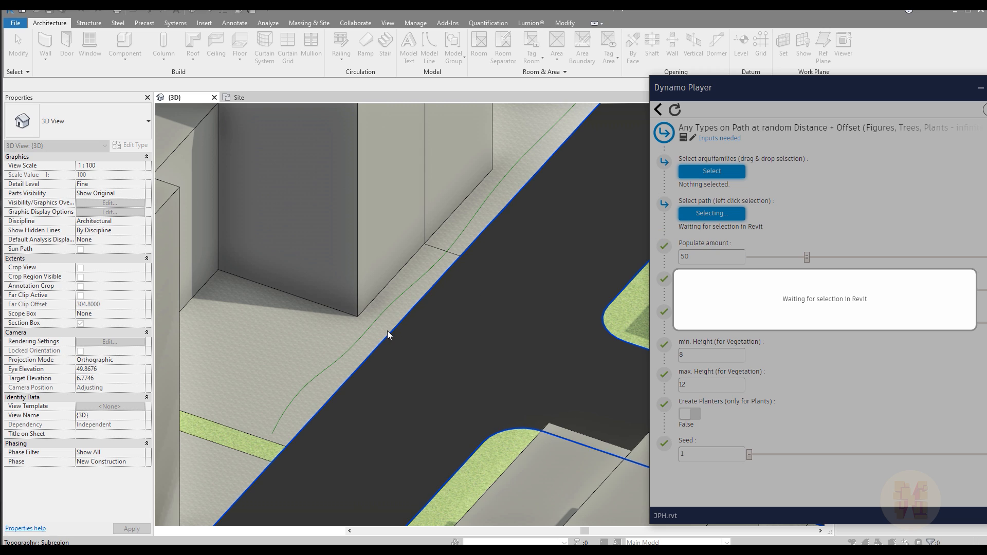
pyautogui.click(338, 356)
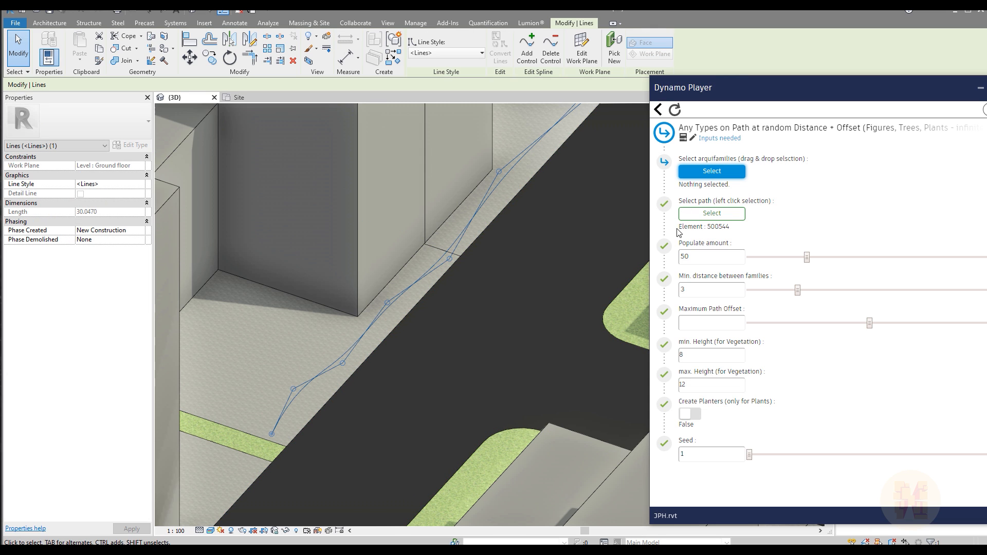
pyautogui.moveTo(528, 229); pyautogui.dragTo(400, 374, button='middle')
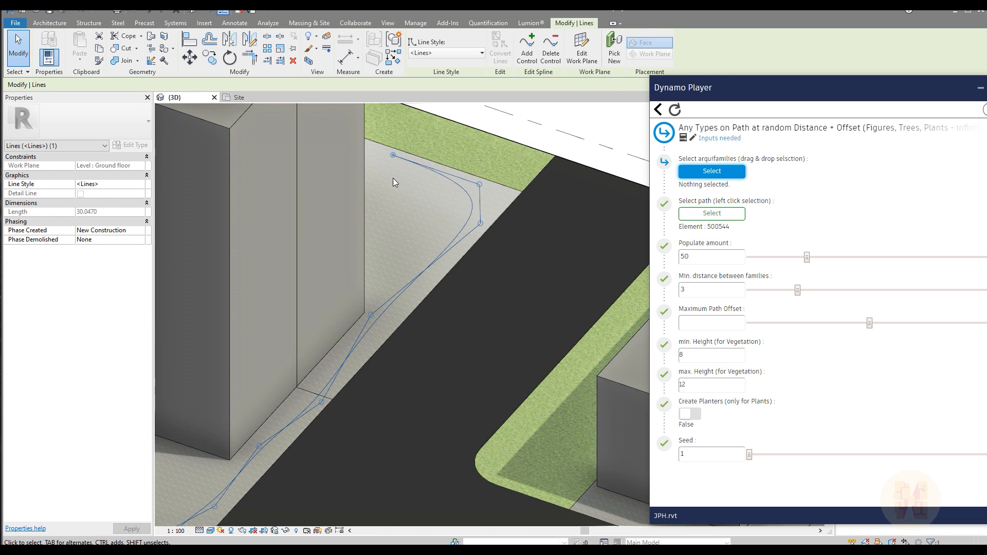
# - Assign the first four walking figures in the Site view's row as the script's arquifamilies
pyautogui.click(257, 97)
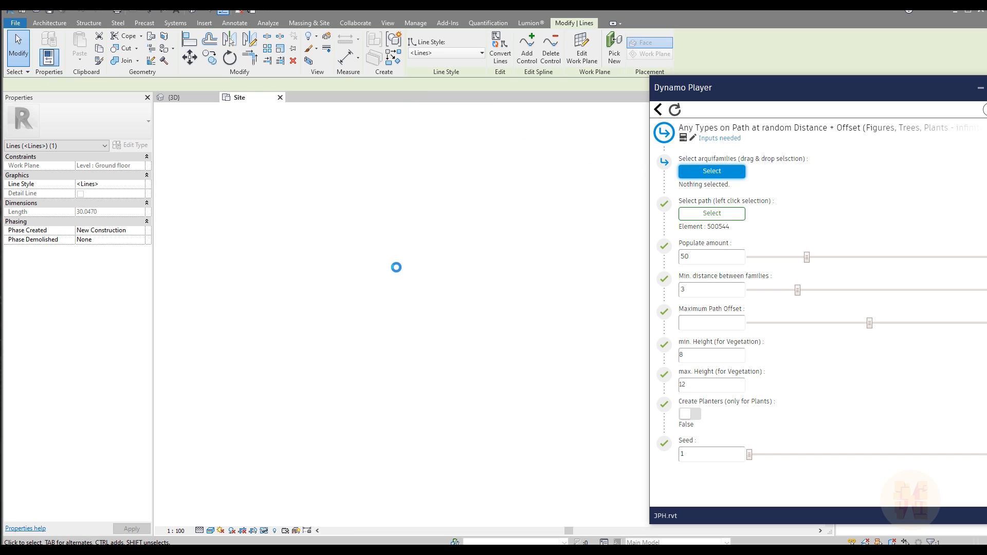
pyautogui.scroll(-5, 411, 276)
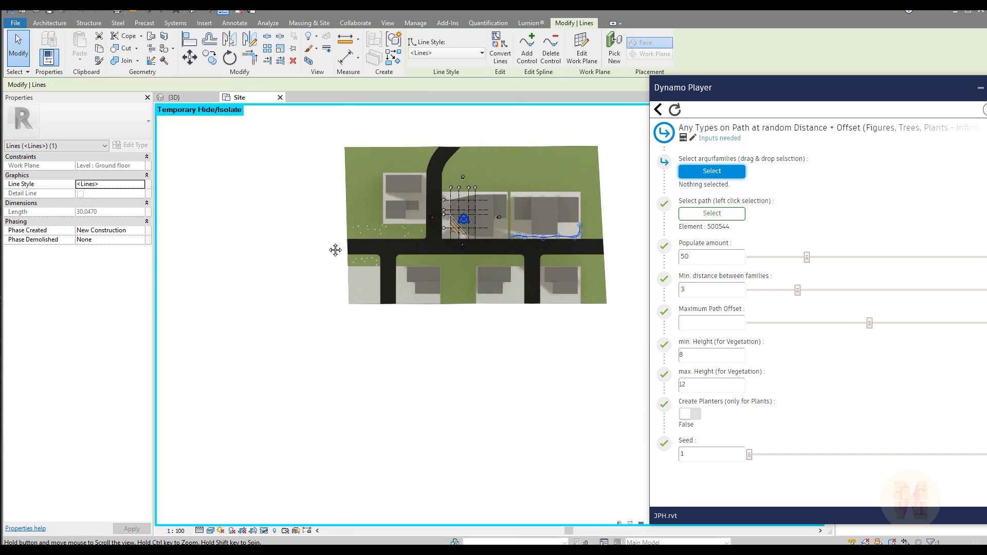
pyautogui.moveTo(410, 277); pyautogui.dragTo(474, 249, button='middle')
pyautogui.scroll(5, 349, 335)
pyautogui.moveTo(349, 335); pyautogui.dragTo(463, 269, button='middle')
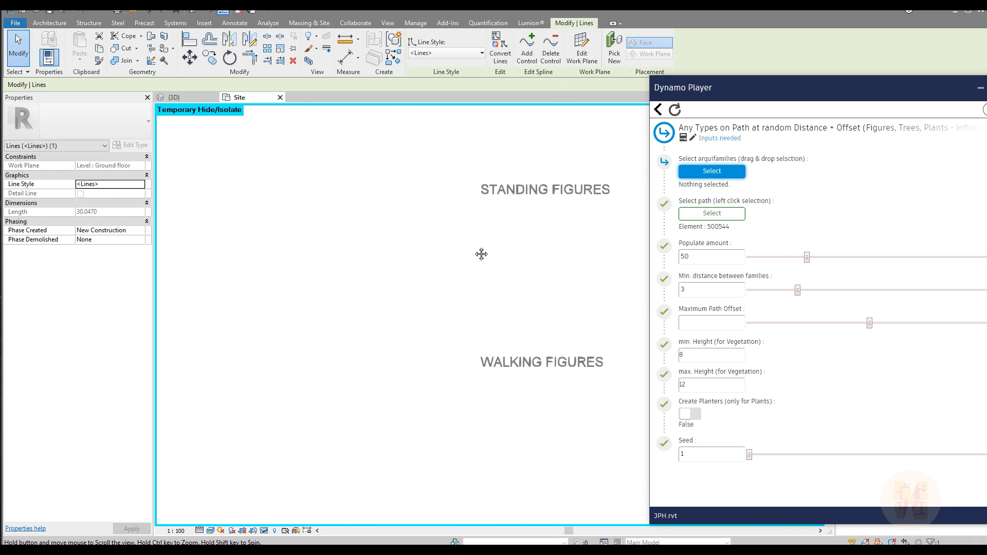
pyautogui.scroll(3, 211, 249)
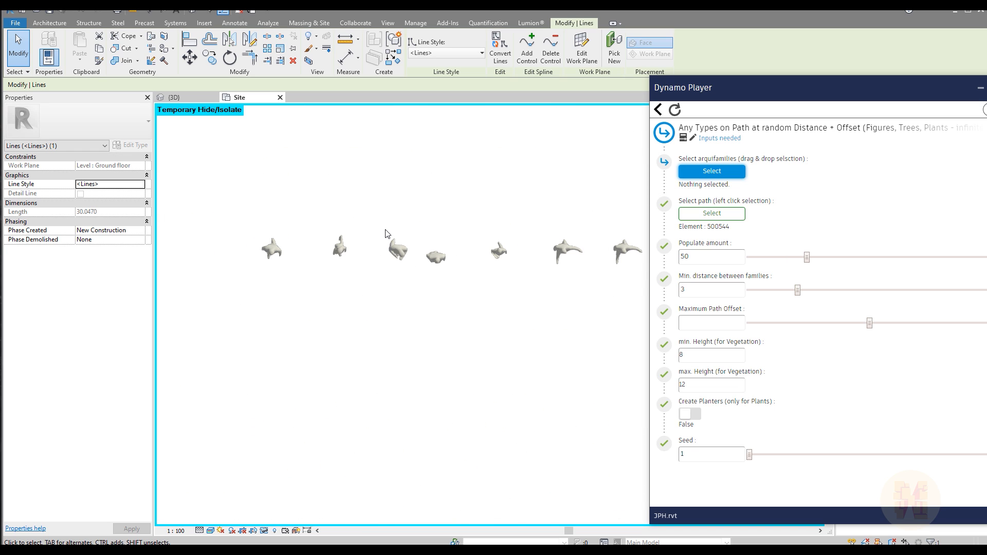
pyautogui.click(713, 172)
pyautogui.moveTo(221, 179); pyautogui.dragTo(448, 322)
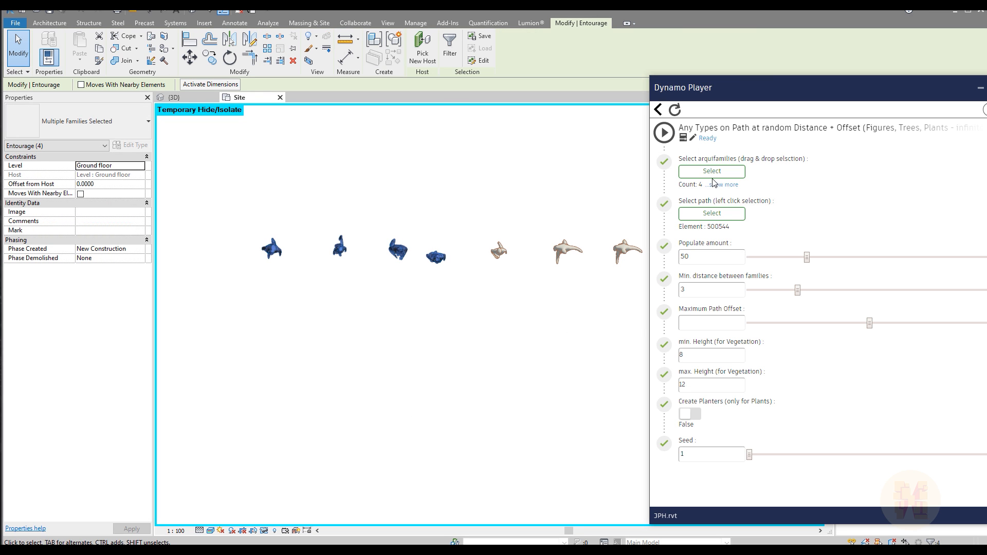
# - Return to the 3D view, set the populate amount to 20 and run the script on the sidewalk spline
pyautogui.click(176, 98)
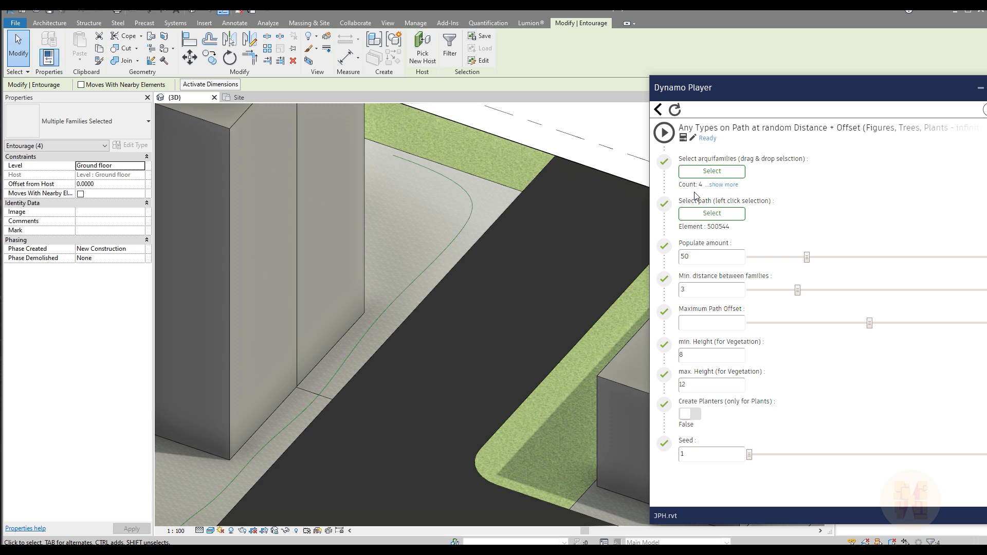
pyautogui.moveTo(372, 391); pyautogui.dragTo(512, 291, button='middle')
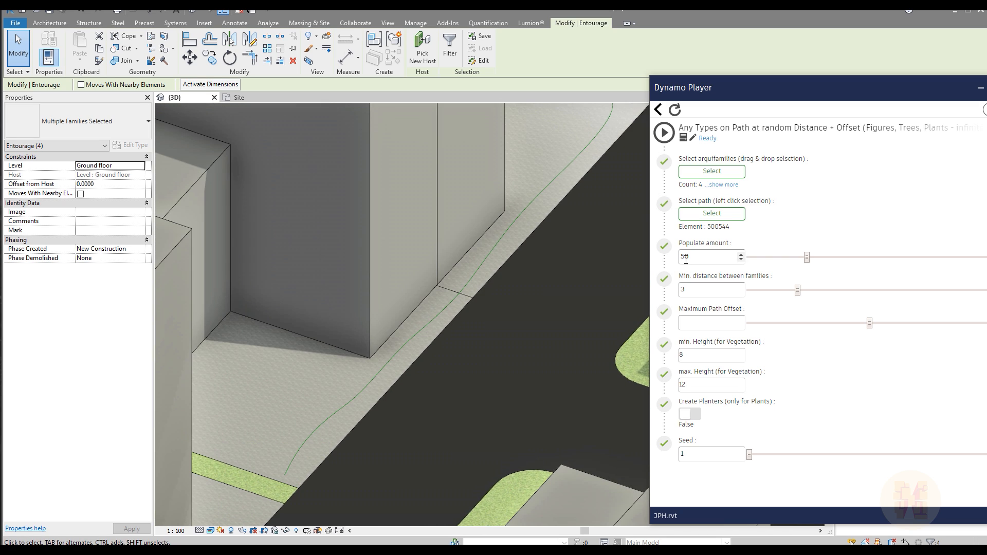
pyautogui.moveTo(569, 262); pyautogui.dragTo(606, 243, button='middle')
pyautogui.doubleClick(712, 253)
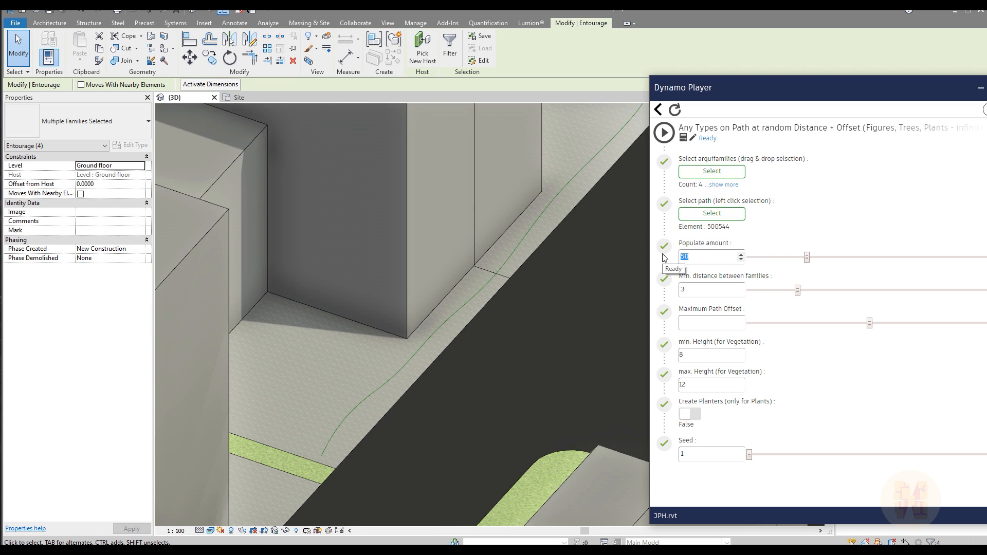
pyautogui.write('20')
pyautogui.click(709, 291)
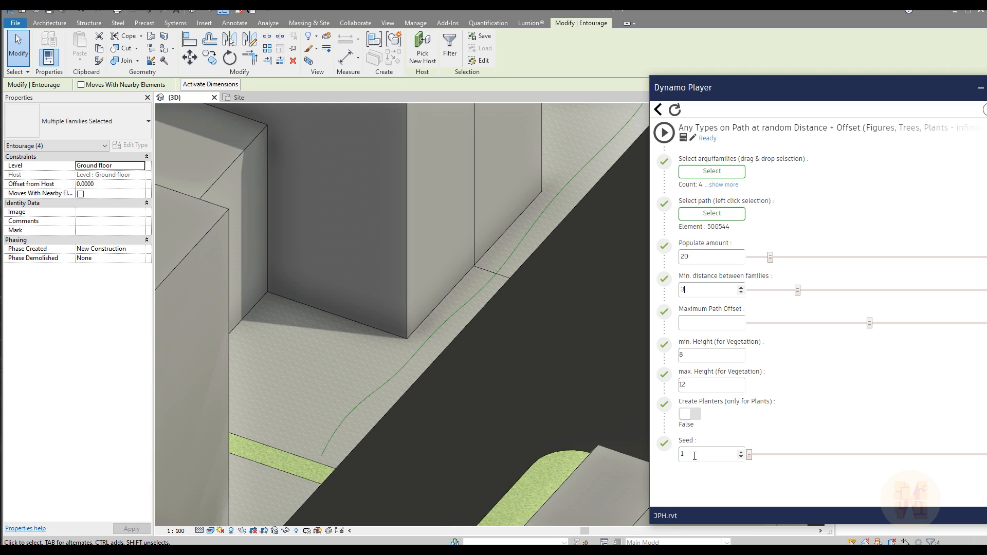
pyautogui.click(664, 133)
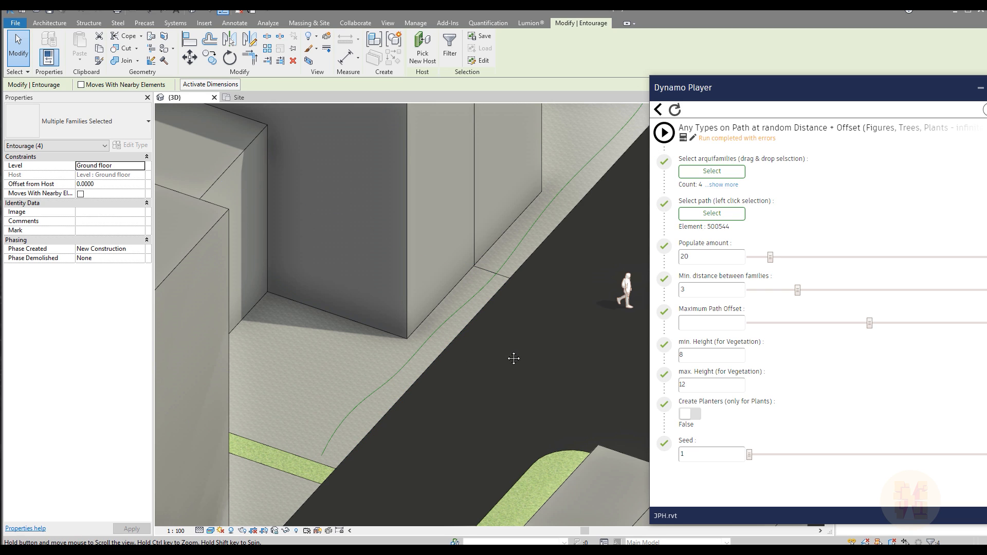
pyautogui.scroll(-5, 412, 381)
pyautogui.scroll(5, 416, 387)
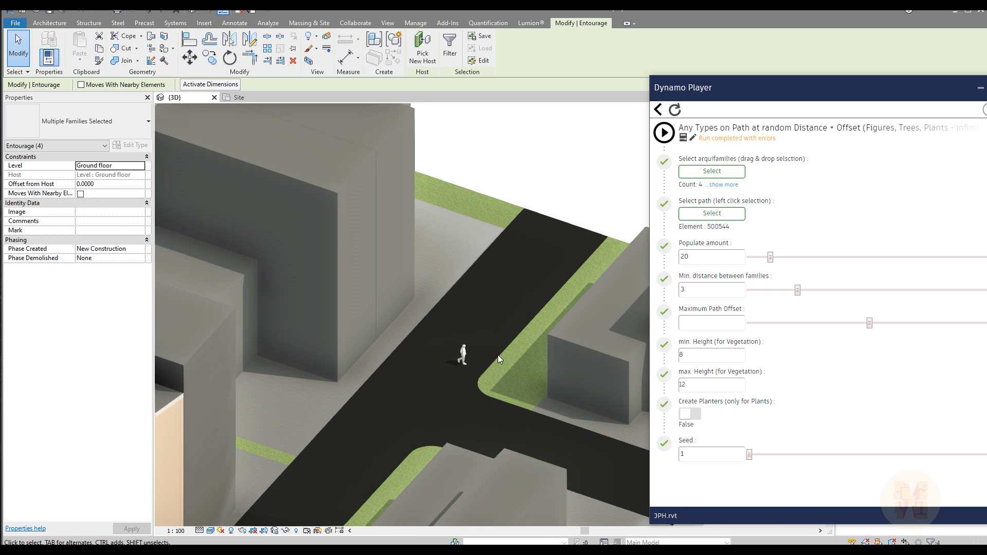
# - Clear the figure selection, set the maximum path offset to 1 and run the script on the sidewalk spline again
pyautogui.scroll(4, 470, 381)
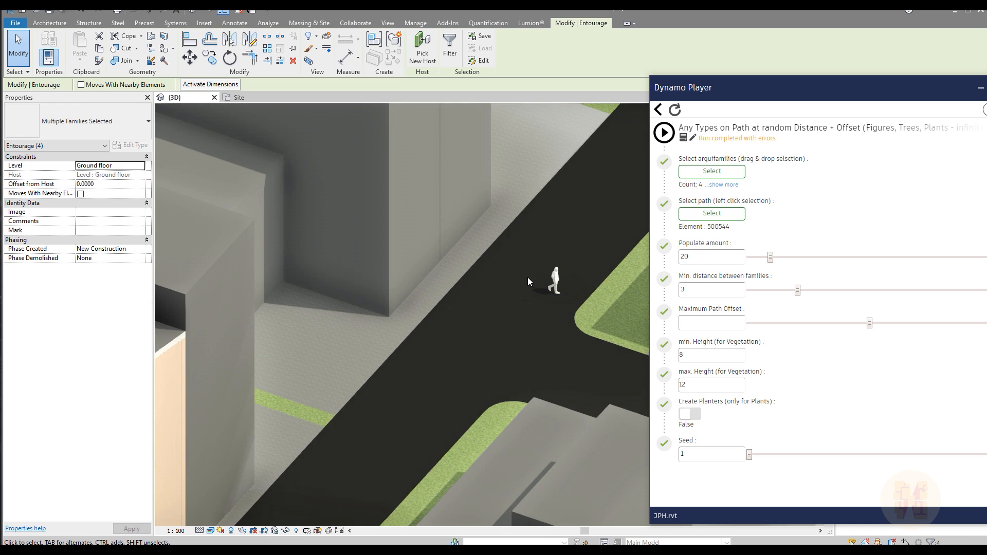
pyautogui.scroll(2, 557, 302)
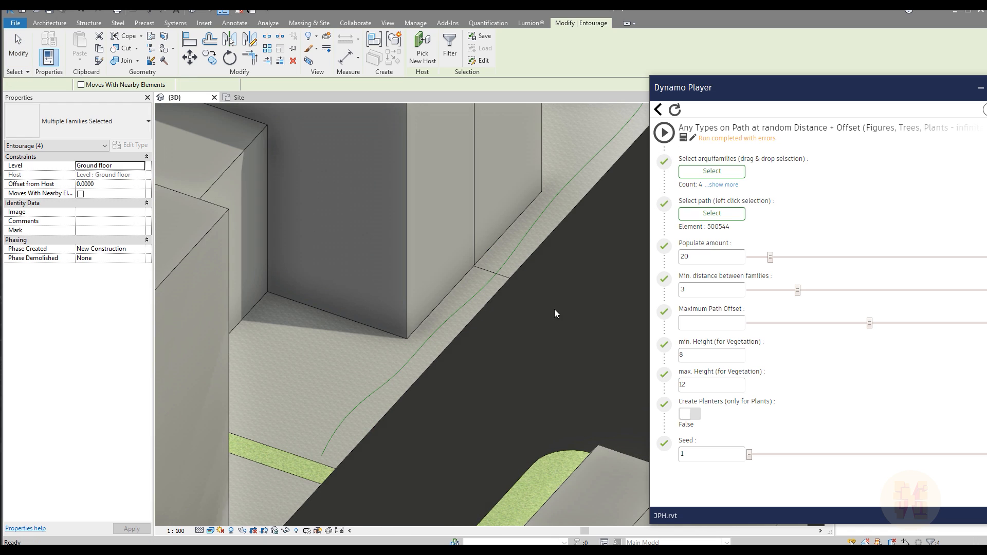
pyautogui.press('Escape')
pyautogui.scroll(1, 520, 345)
pyautogui.scroll(-1, 547, 311)
pyautogui.moveTo(869, 323); pyautogui.dragTo(774, 325)
pyautogui.click(660, 138)
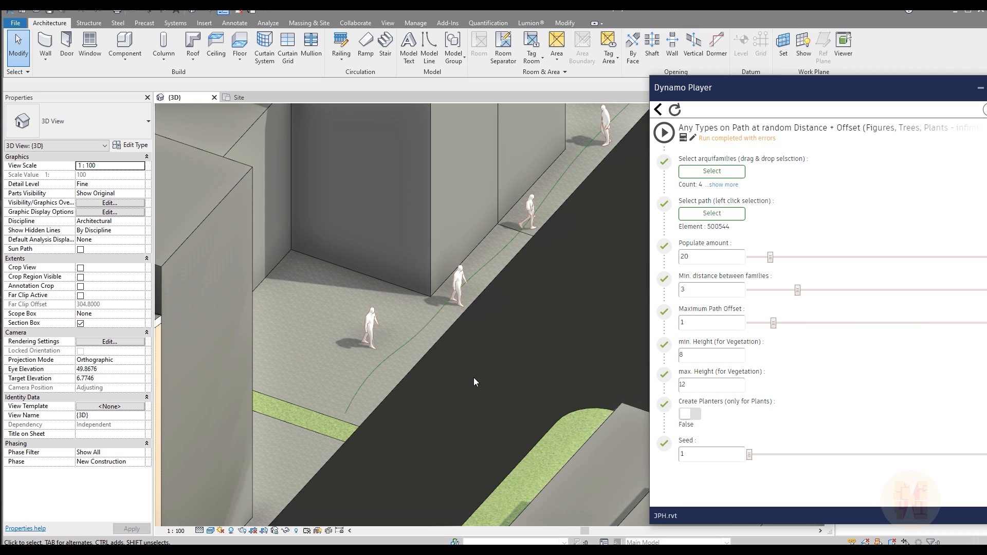
# - Set the maximum path offset to 0.1 and rerun the script to add more walking figures along the sidewalk spline
pyautogui.scroll(-4, 473, 377)
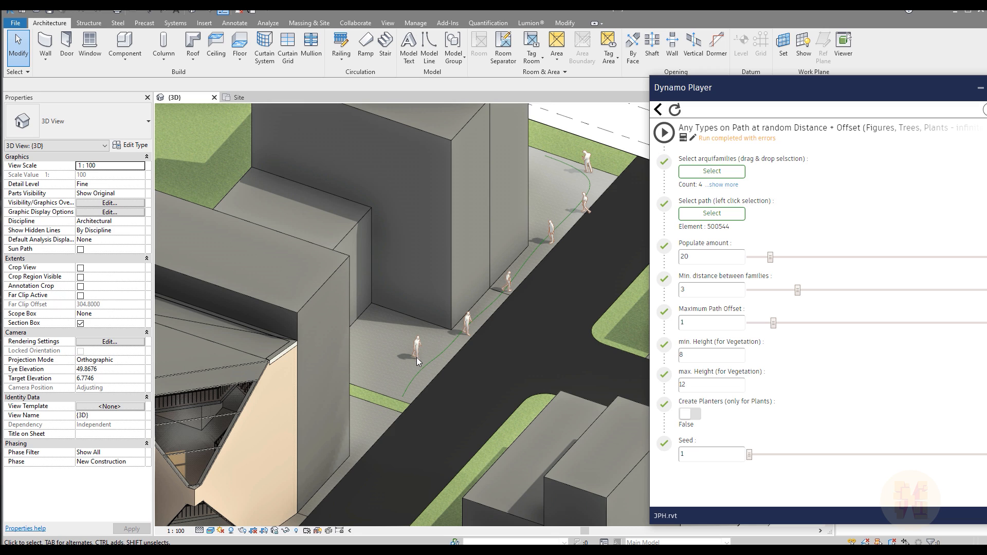
pyautogui.scroll(5, 428, 368)
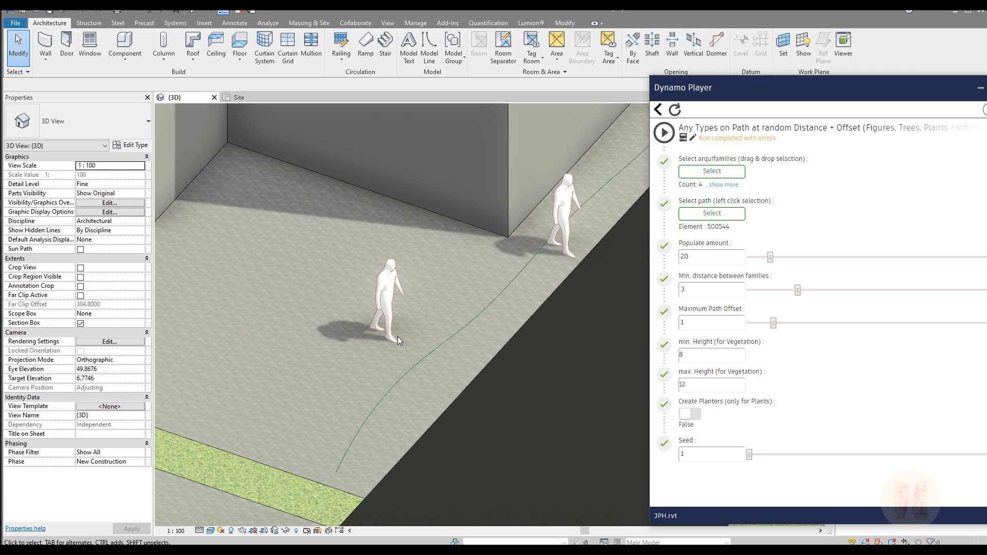
pyautogui.scroll(-3, 500, 350)
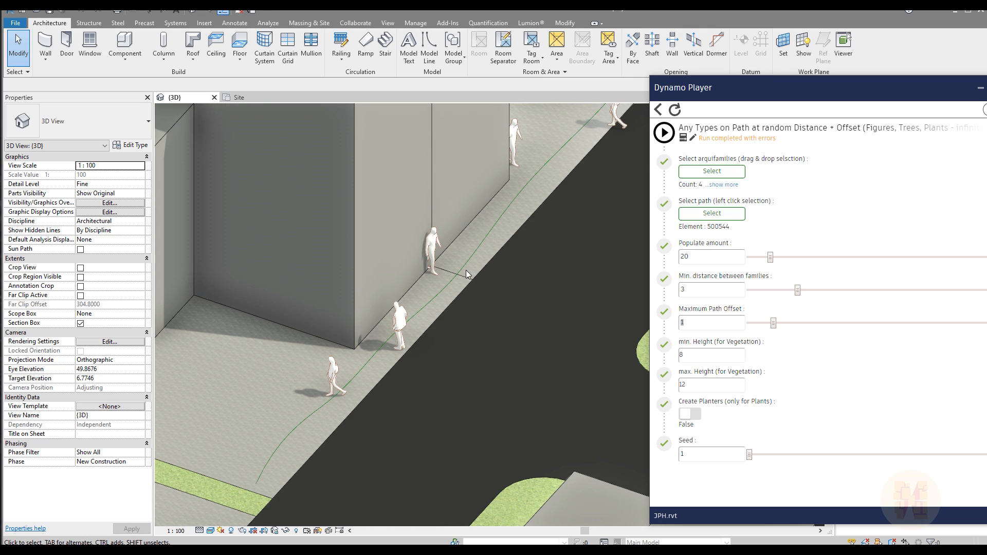
pyautogui.scroll(2, 431, 261)
pyautogui.click(722, 319)
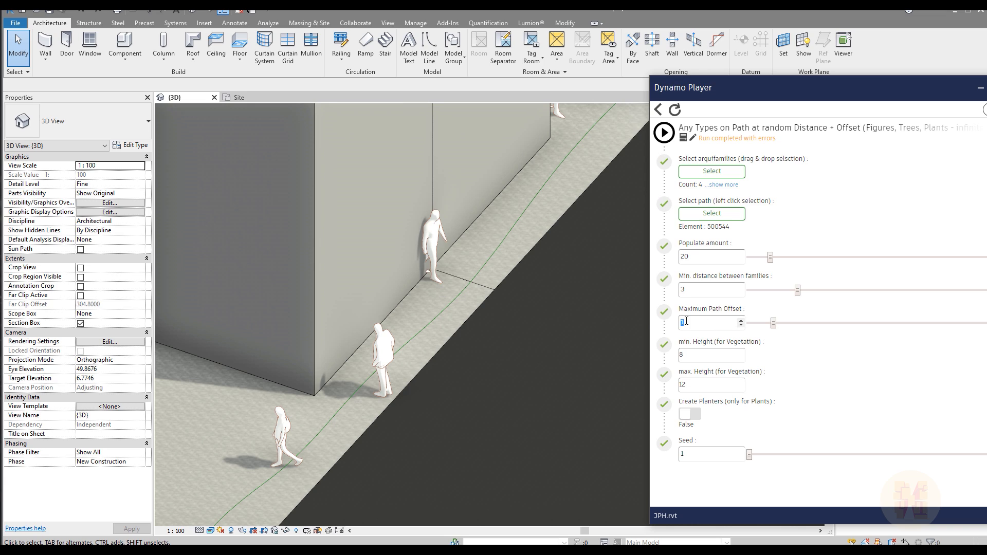
pyautogui.moveTo(687, 324); pyautogui.dragTo(674, 328)
pyautogui.click(664, 133)
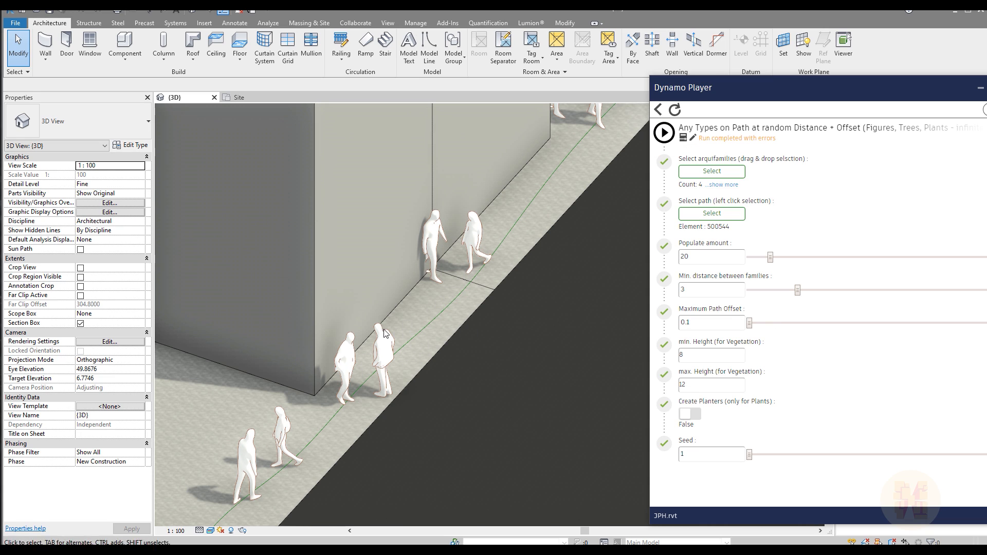
# - Examine the walking figures along the sidewalk spline, from the building corner to the path's far end
pyautogui.moveTo(502, 230); pyautogui.dragTo(339, 417, button='middle')
pyautogui.moveTo(480, 249); pyautogui.dragTo(326, 328, button='middle')
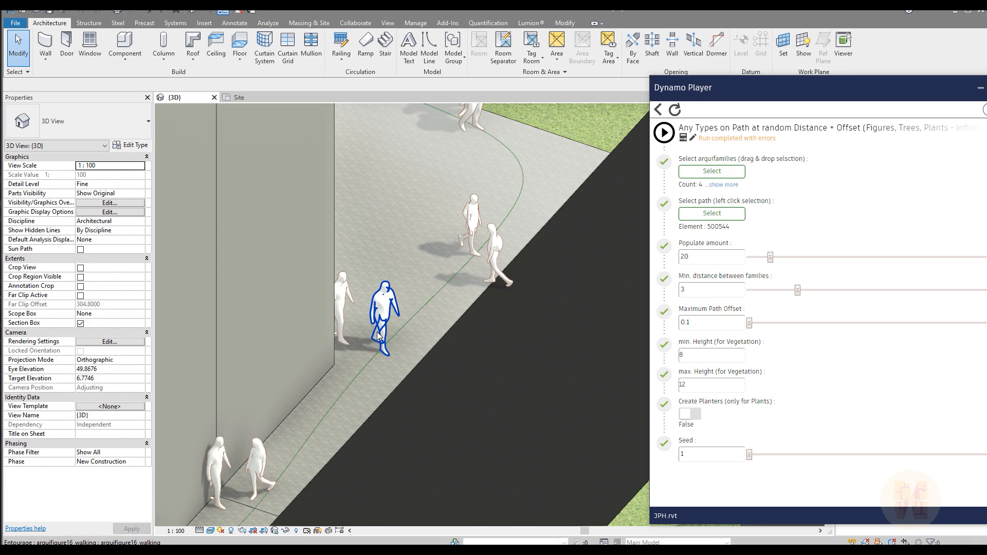
pyautogui.moveTo(372, 356); pyautogui.dragTo(536, 298, button='middle')
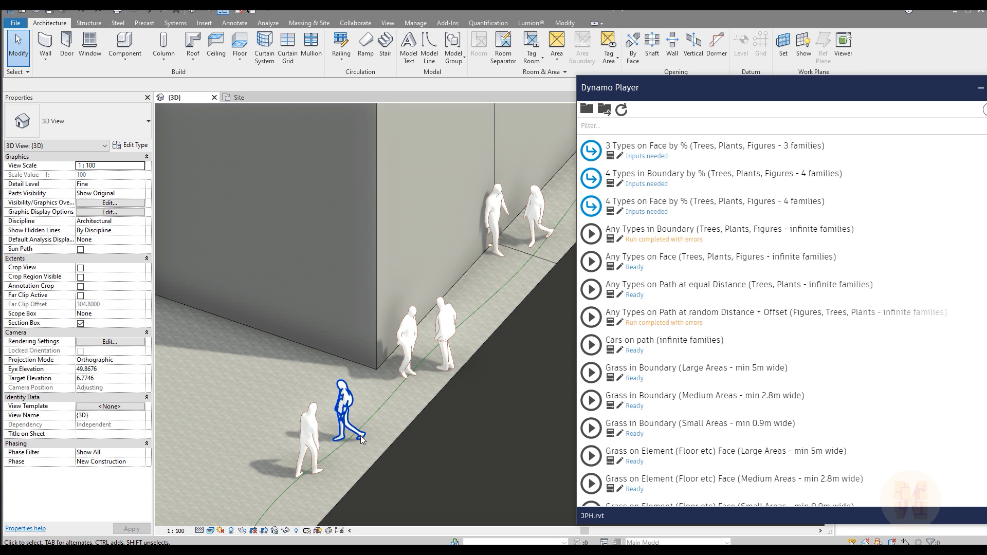
pyautogui.scroll(-4, 391, 396)
pyautogui.scroll(3, 402, 384)
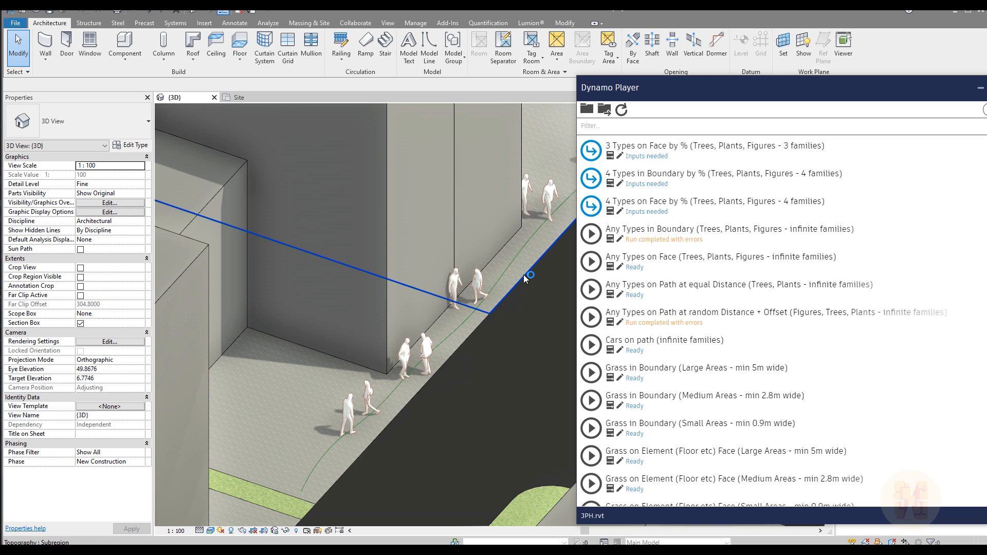
pyautogui.moveTo(528, 274)
pyautogui.mouseDown(button='middle')
pyautogui.moveTo(461, 344)
pyautogui.moveTo(418, 366)
pyautogui.mouseUp(button='middle')
pyautogui.scroll(-1, 449, 318)
pyautogui.scroll(-5, 443, 329)
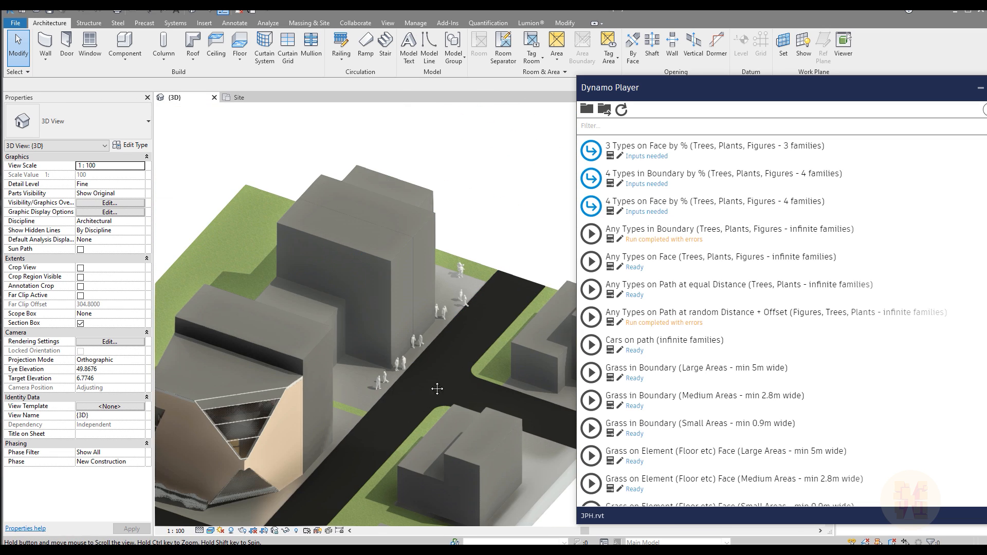
# - Draw a nearly closed circular spline model line about 11.7 m long on the paving beside the grass strip with standing figures
pyautogui.scroll(6, 434, 343)
pyautogui.scroll(2, 435, 355)
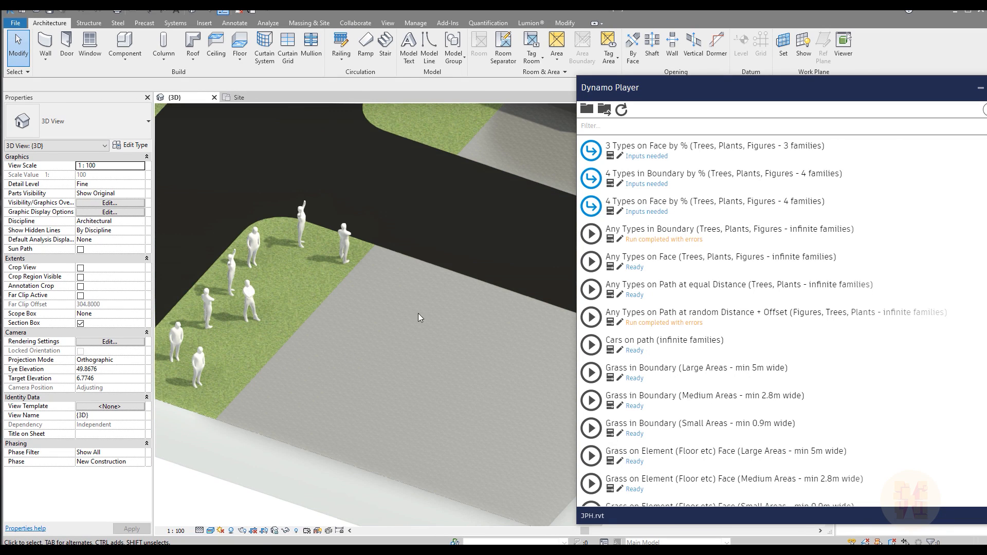
pyautogui.scroll(3, 393, 372)
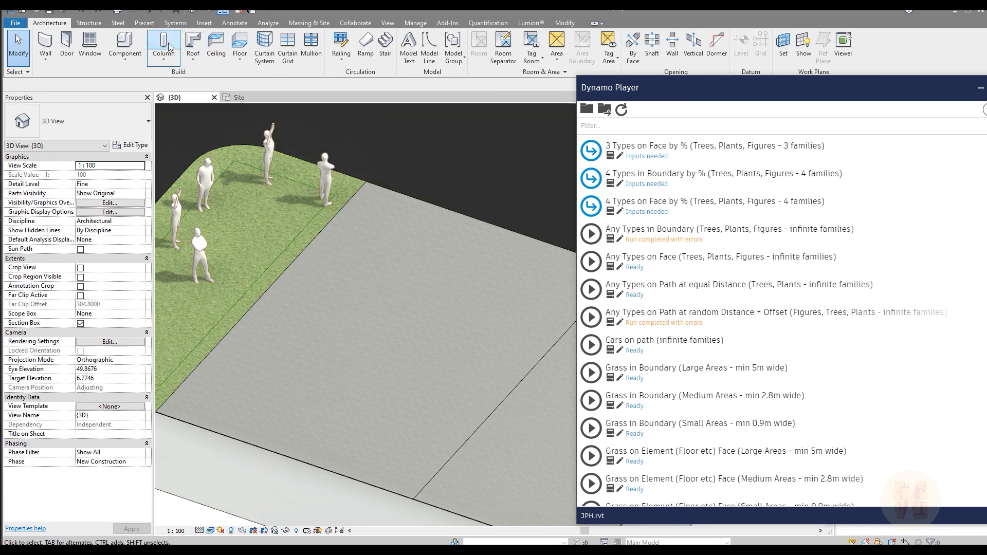
pyautogui.click(429, 45)
pyautogui.click(458, 49)
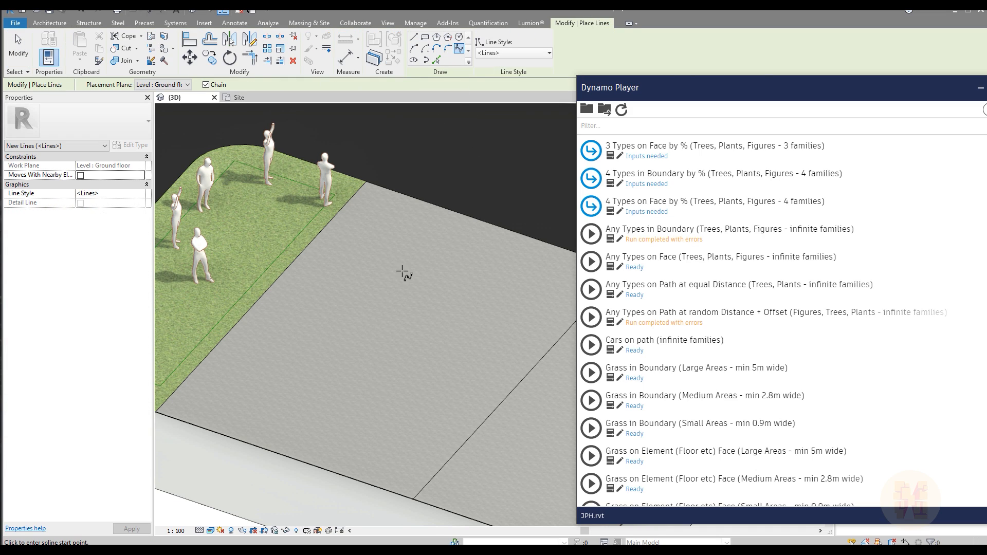
pyautogui.click(458, 297)
pyautogui.click(423, 386)
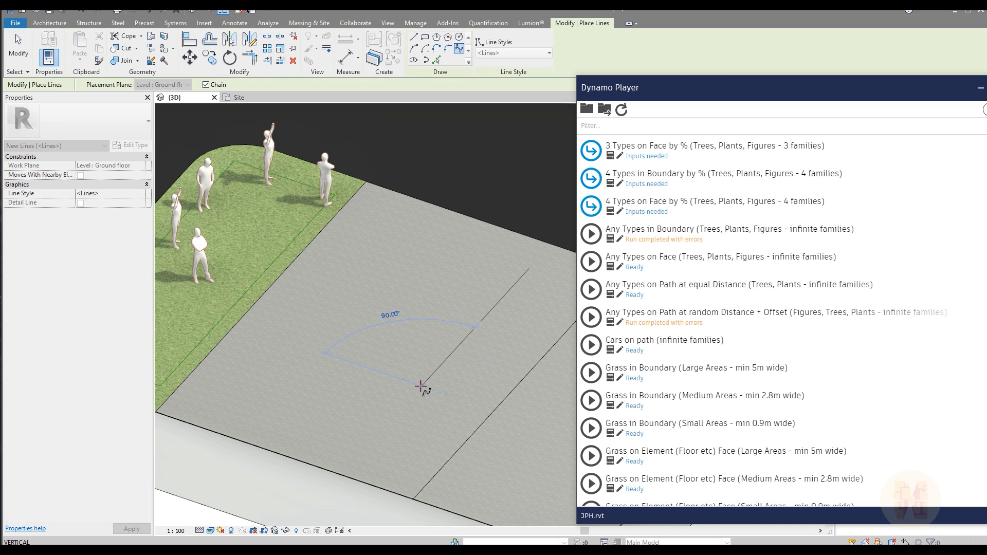
pyautogui.click(314, 375)
pyautogui.click(297, 304)
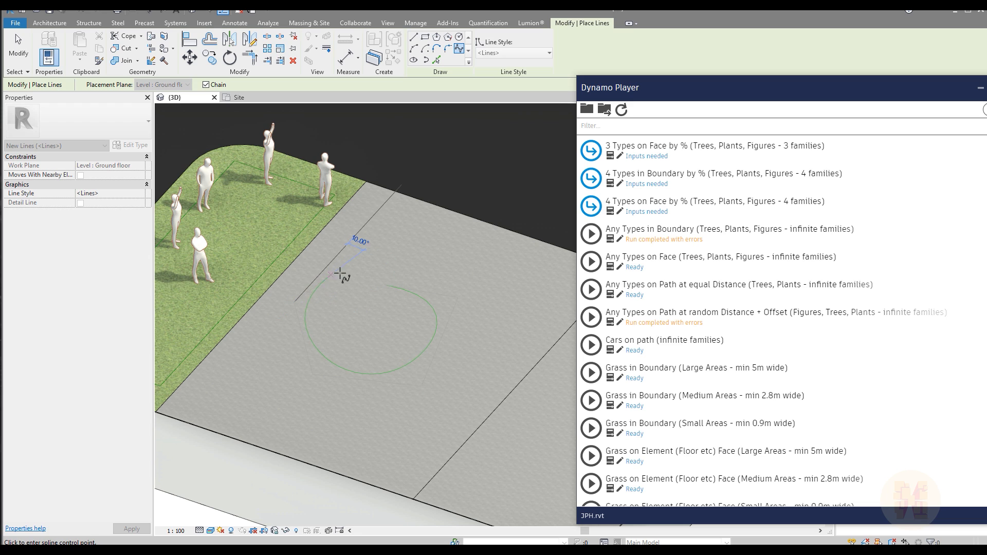
pyautogui.click(357, 275)
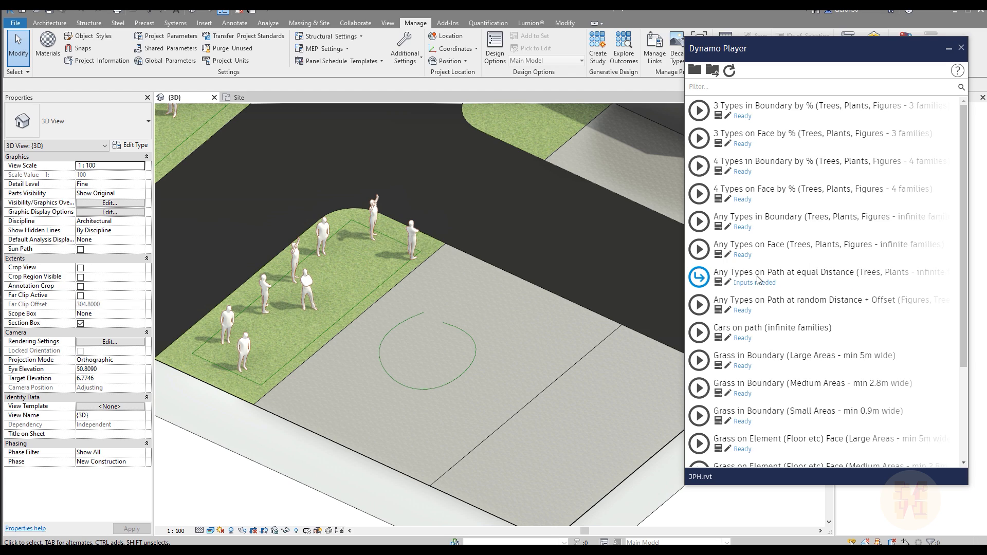
# - Open the inputs of the Any Types on Path at equal Distance script and assign the circular spline as its path
pyautogui.click(718, 283)
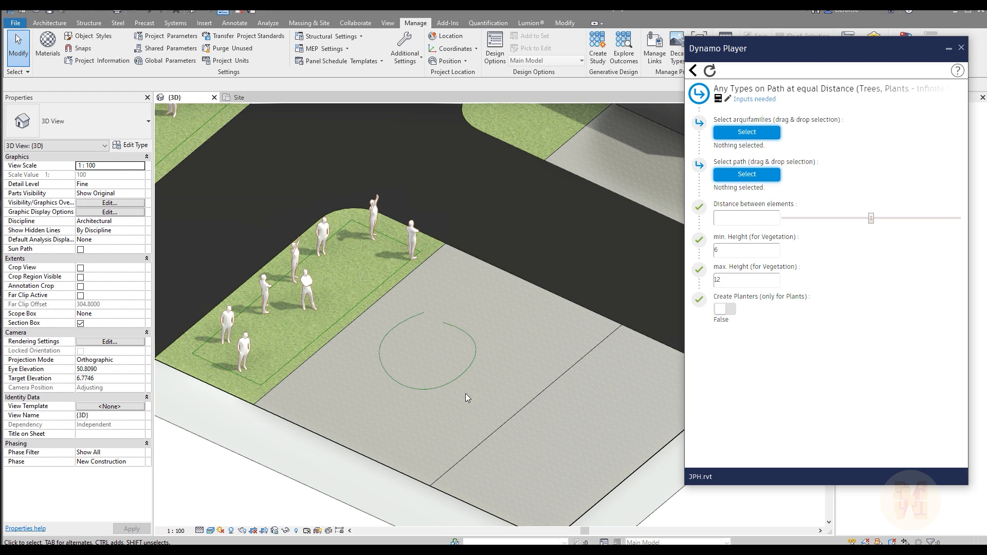
pyautogui.click(754, 175)
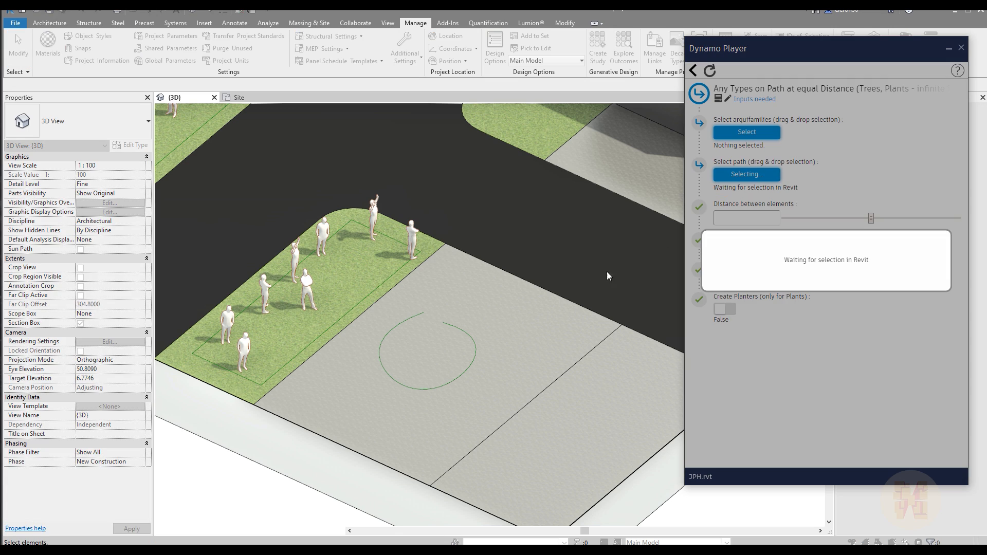
pyautogui.moveTo(290, 511); pyautogui.dragTo(503, 304)
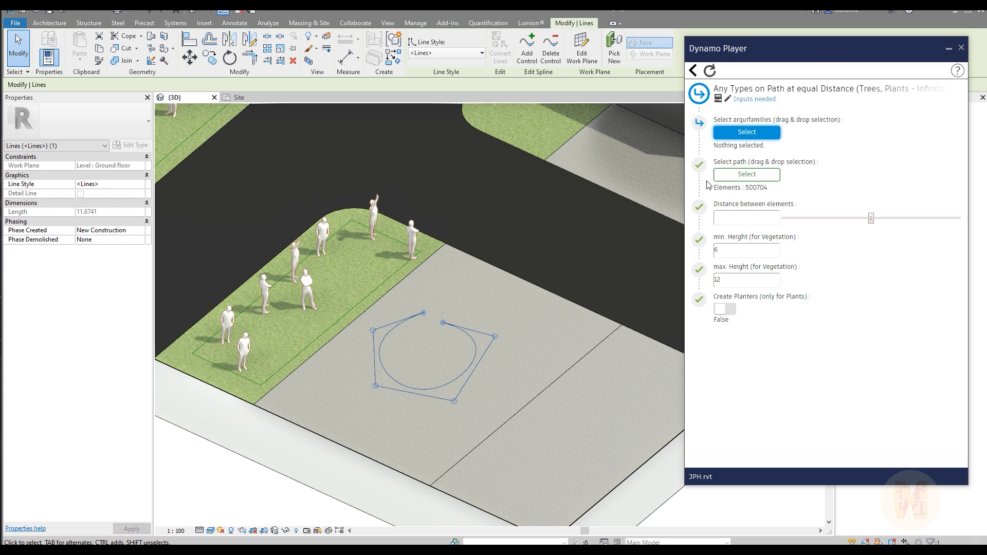
# - Assign the second to sixth standing figures in the Site view's row as the script's arquifamilies
pyautogui.click(229, 99)
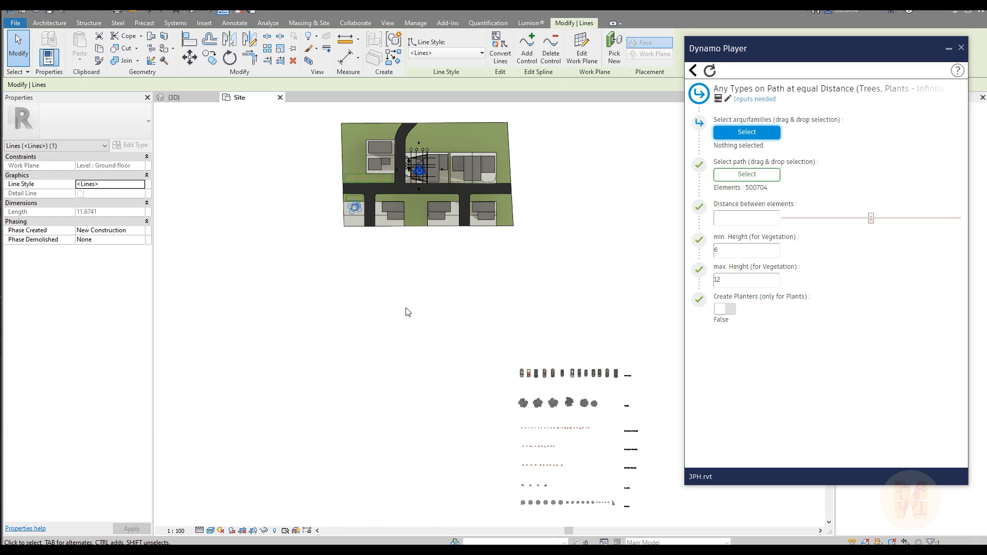
pyautogui.scroll(5, 638, 493)
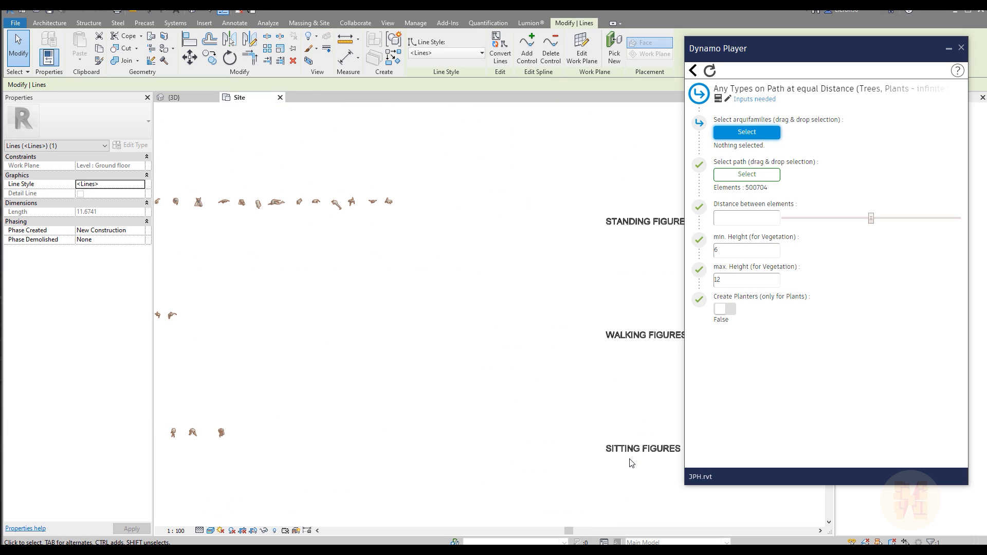
pyautogui.moveTo(517, 244); pyautogui.dragTo(663, 248, button='middle')
pyautogui.moveTo(219, 246); pyautogui.dragTo(430, 292, button='middle')
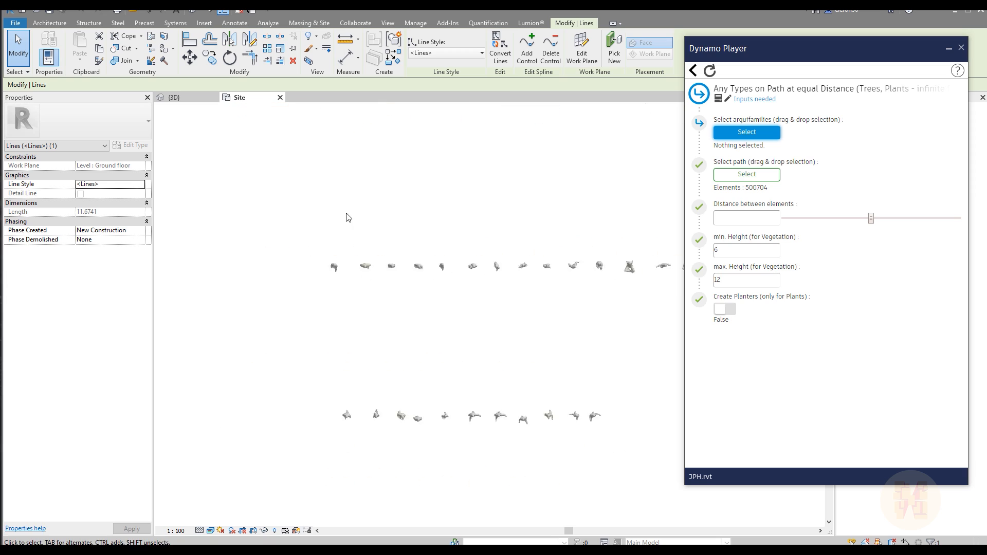
pyautogui.scroll(4, 368, 239)
pyautogui.click(747, 133)
pyautogui.moveTo(305, 244); pyautogui.dragTo(600, 344)
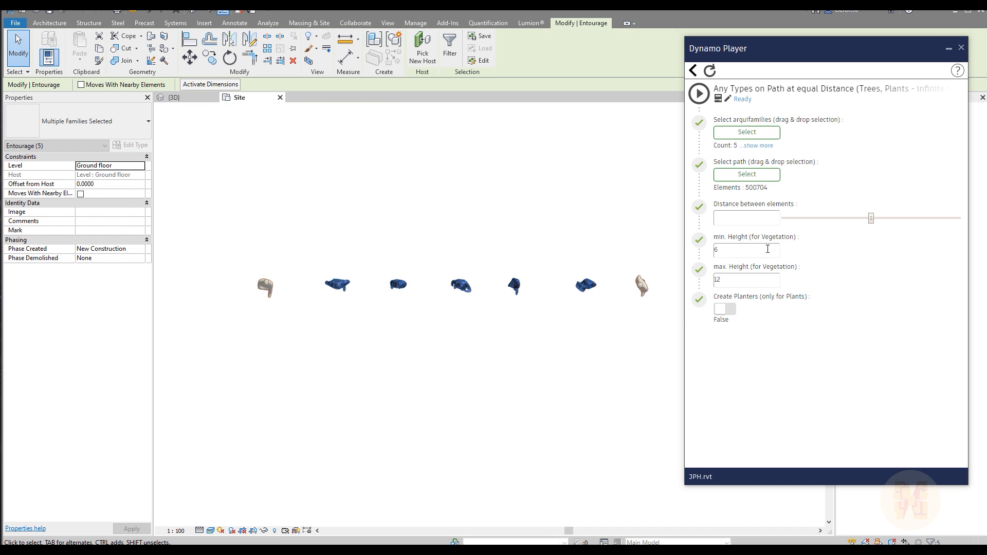
# - Return to the 3D view, set the distance between elements to 2 and run the script on the circular spline
pyautogui.click(188, 97)
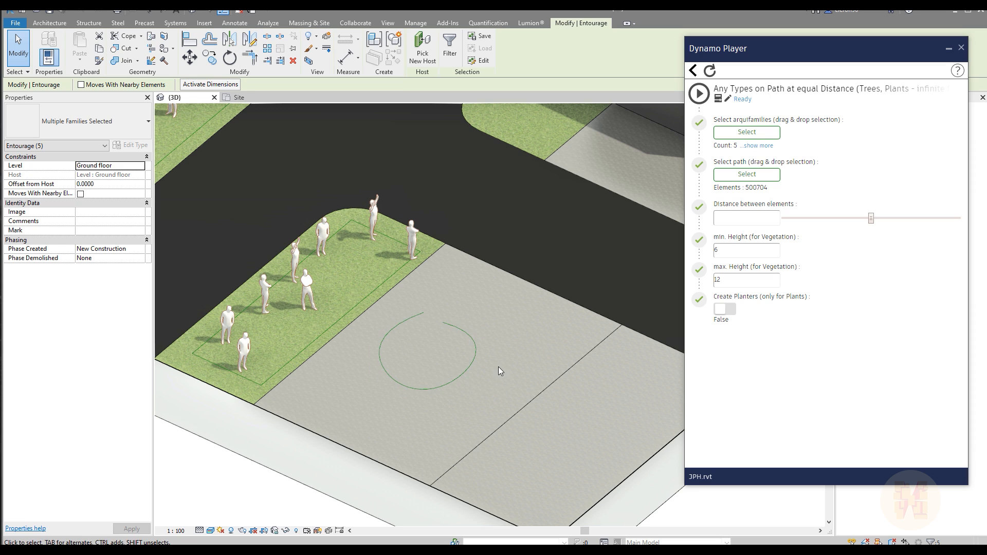
pyautogui.scroll(3, 499, 368)
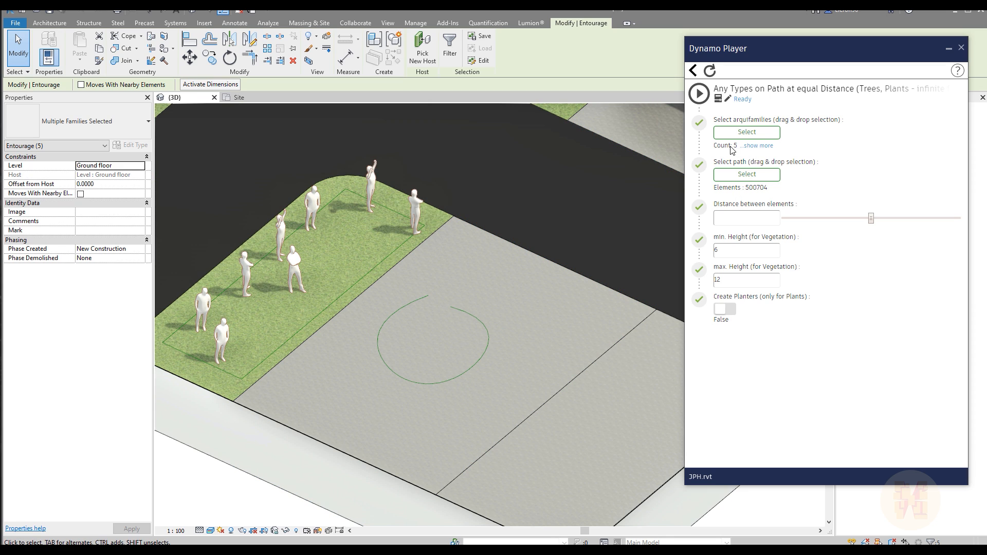
pyautogui.moveTo(873, 219); pyautogui.dragTo(846, 220)
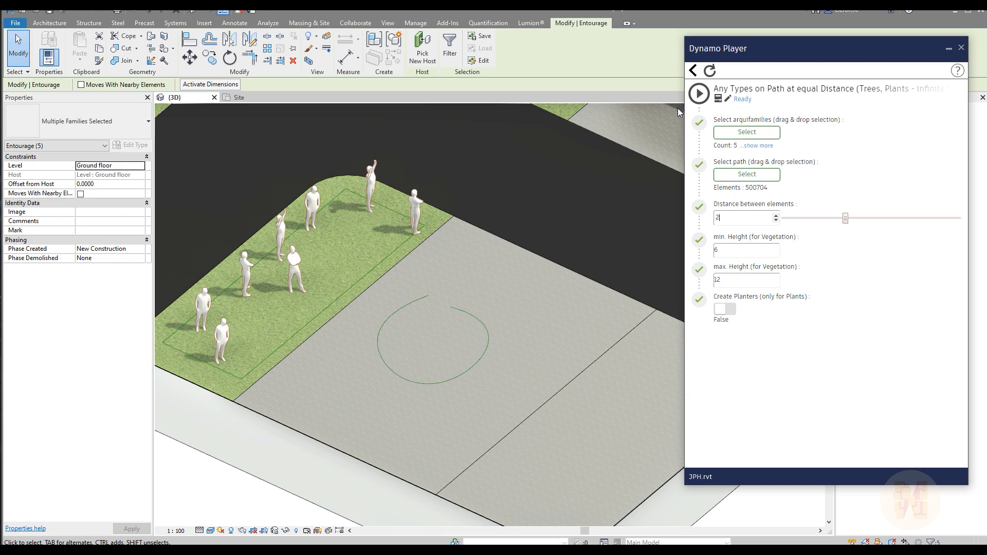
pyautogui.click(698, 94)
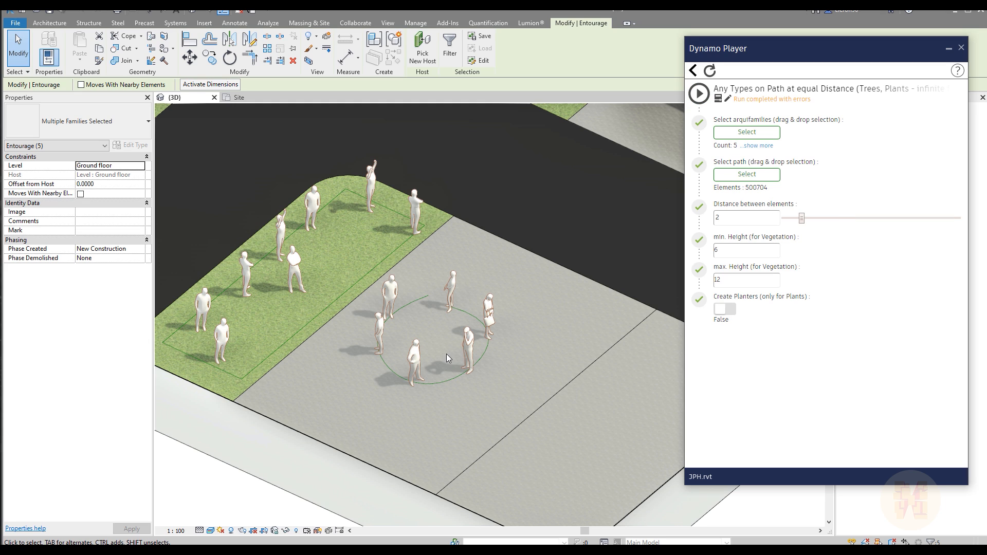
# - Copy the circular spline onto the open paving beside the figure circle, on the side away from the grass, across the paving's dividing line
pyautogui.scroll(3, 447, 354)
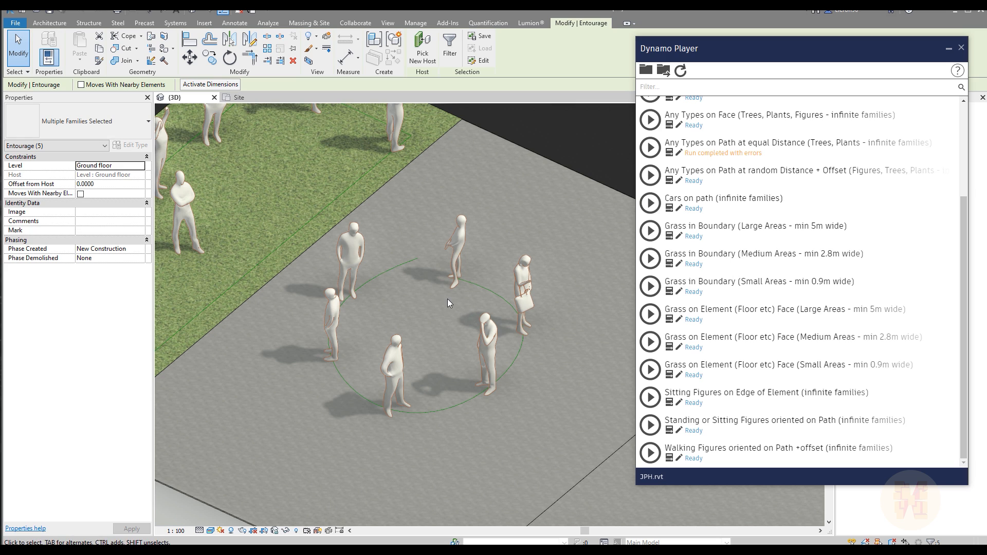
pyautogui.moveTo(446, 298); pyautogui.dragTo(397, 287, button='middle')
pyautogui.click(329, 261)
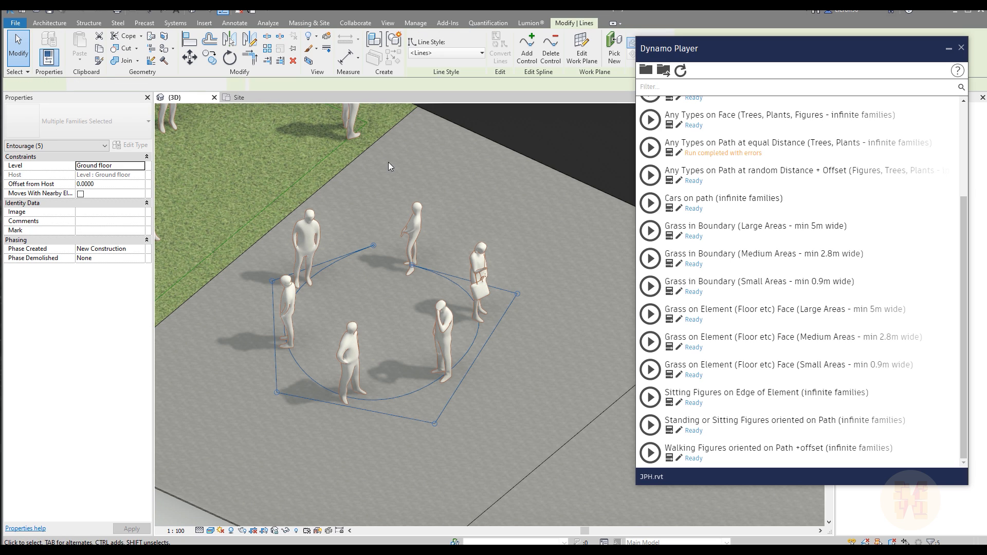
pyautogui.press('c')
pyautogui.press('o')
pyautogui.click(413, 265)
pyautogui.moveTo(535, 309); pyautogui.dragTo(368, 212, button='middle')
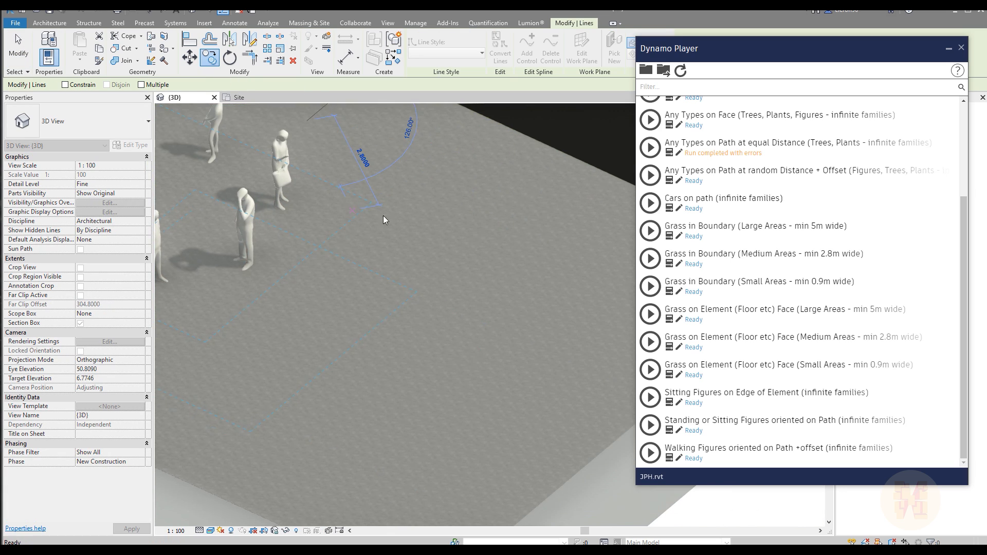
pyautogui.click(514, 254)
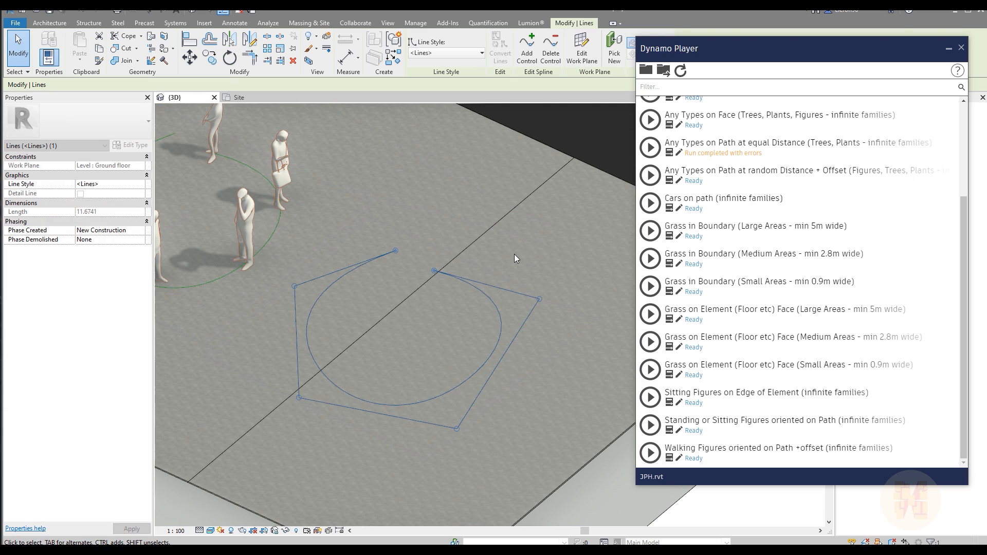
pyautogui.press('Escape')
# - Open the inputs of the Standing or Sitting Figures oriented on Path script and assign the copied circular spline as its path
pyautogui.moveTo(406, 246); pyautogui.dragTo(431, 264, button='middle')
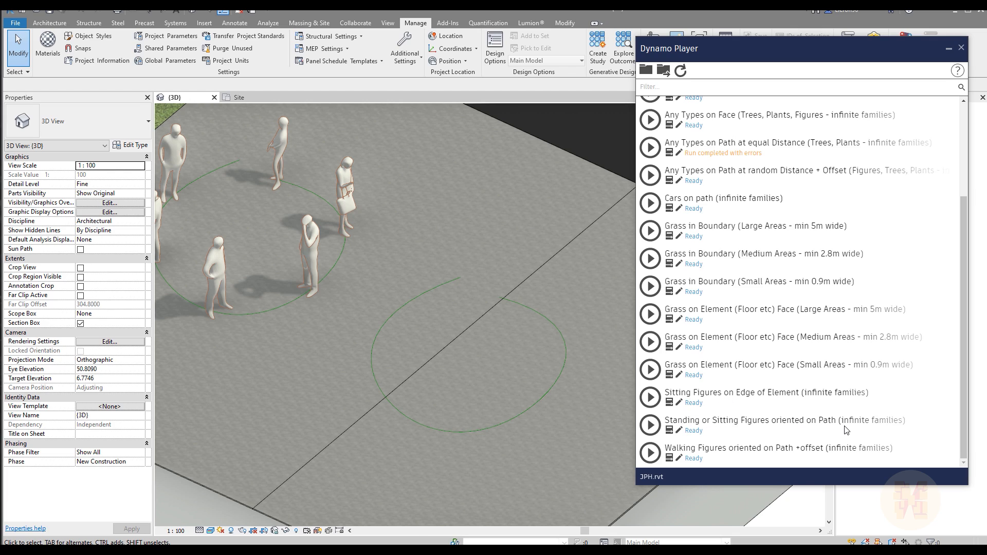
pyautogui.click(669, 430)
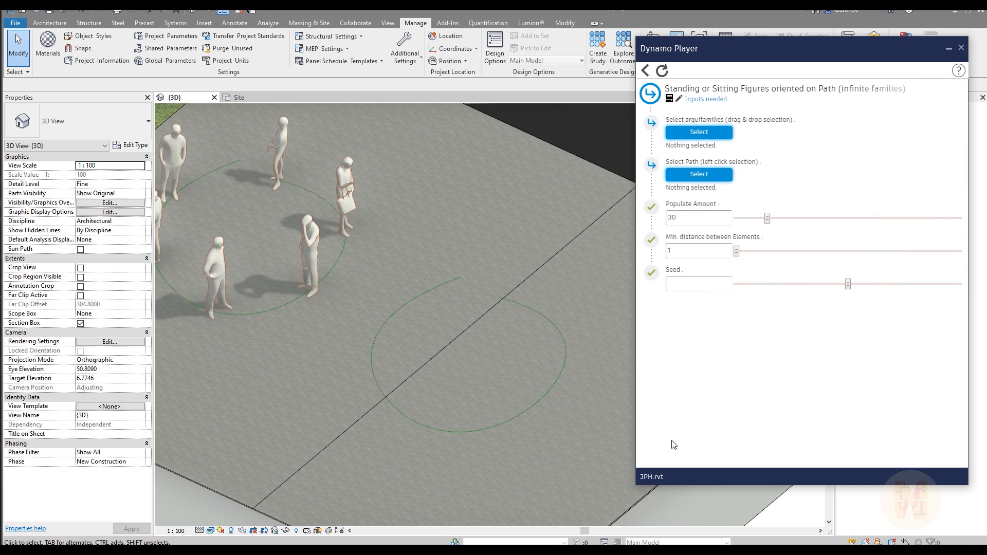
pyautogui.click(700, 175)
pyautogui.click(422, 296)
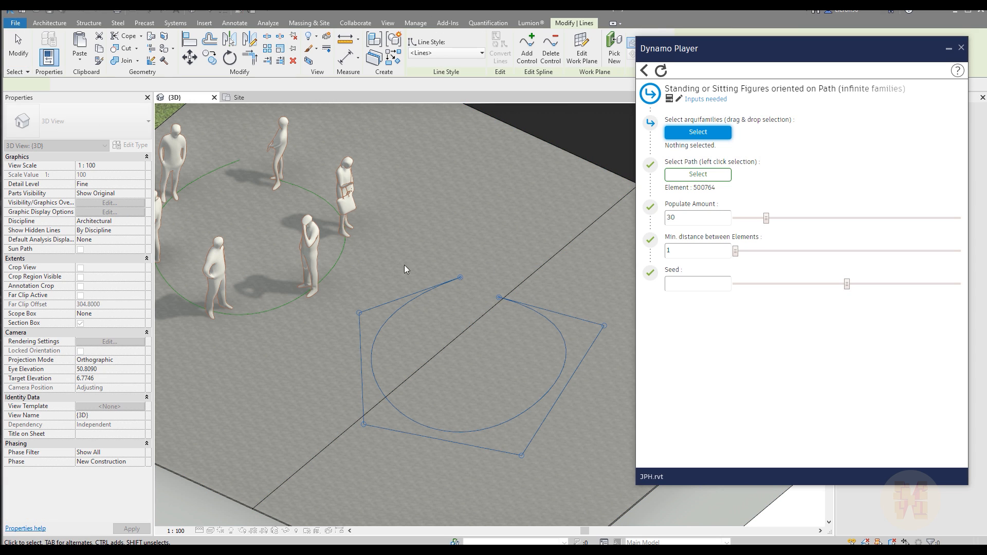
pyautogui.moveTo(452, 331); pyautogui.dragTo(567, 327, button='middle')
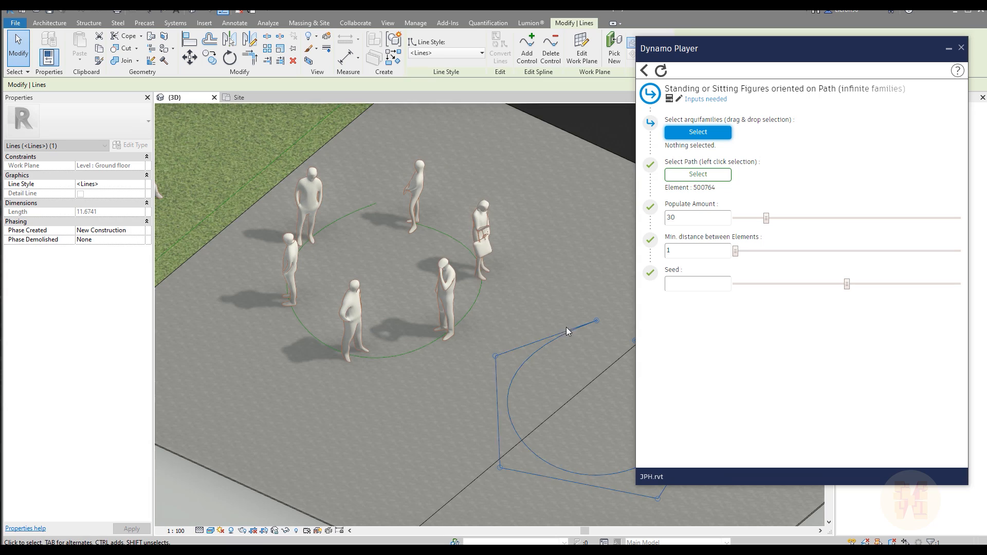
# - Assign the first five standing figures shown in the Site view's row as the oriented-on-path script's arquifamilies
pyautogui.click(240, 97)
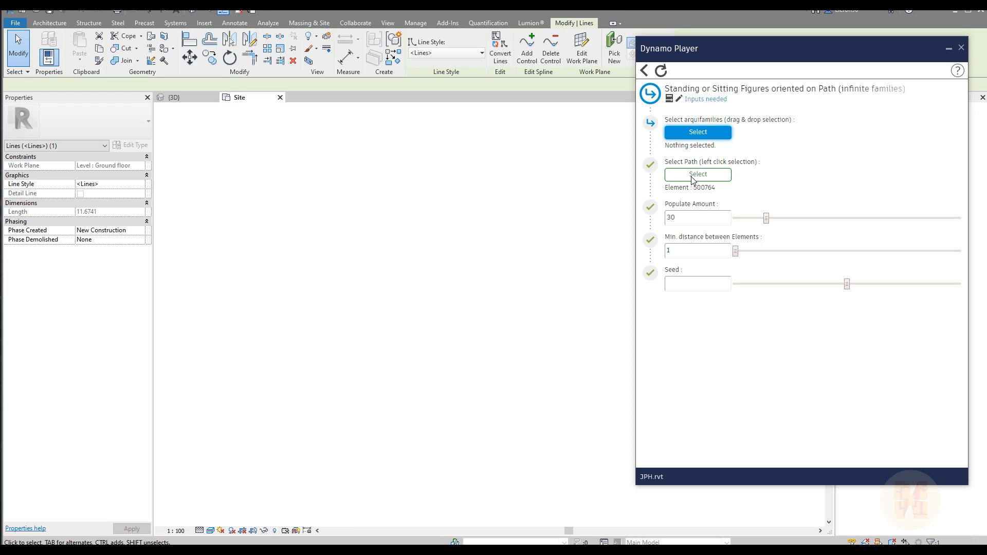
pyautogui.click(704, 135)
pyautogui.moveTo(216, 251); pyautogui.dragTo(542, 337)
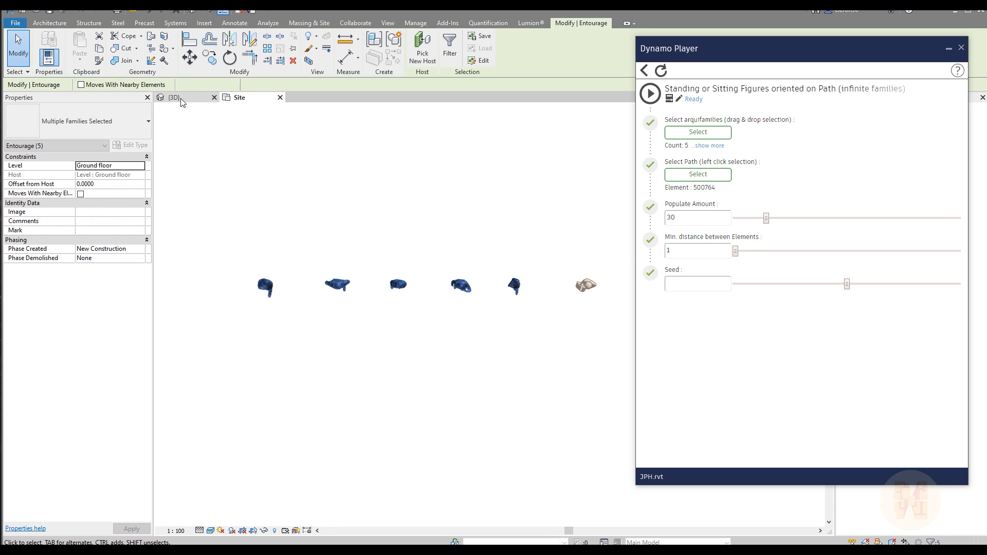
# - Return to the 3D view, set the populate amount to 6 and run the script on the copied spline
pyautogui.click(177, 98)
pyautogui.moveTo(568, 381); pyautogui.dragTo(404, 326, button='middle')
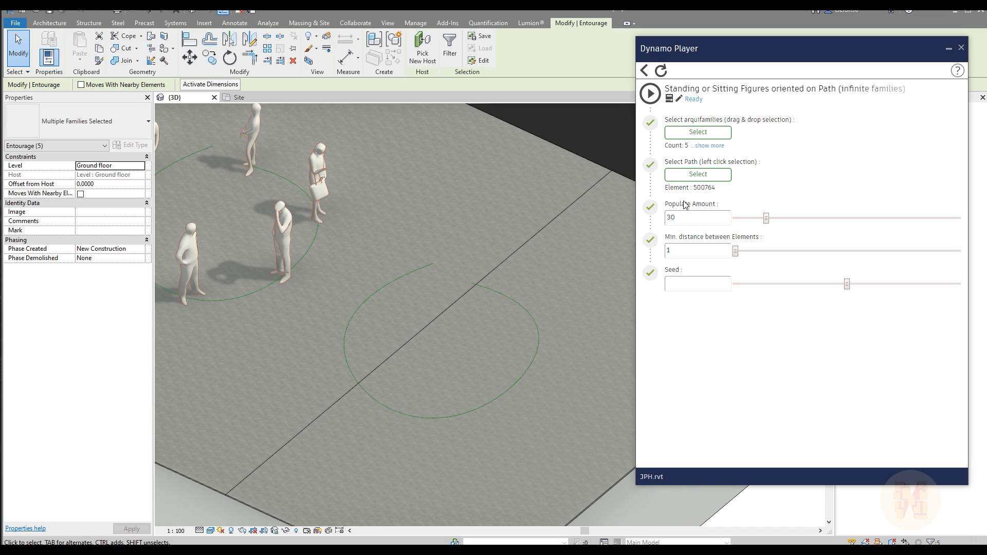
pyautogui.moveTo(690, 214); pyautogui.dragTo(666, 215)
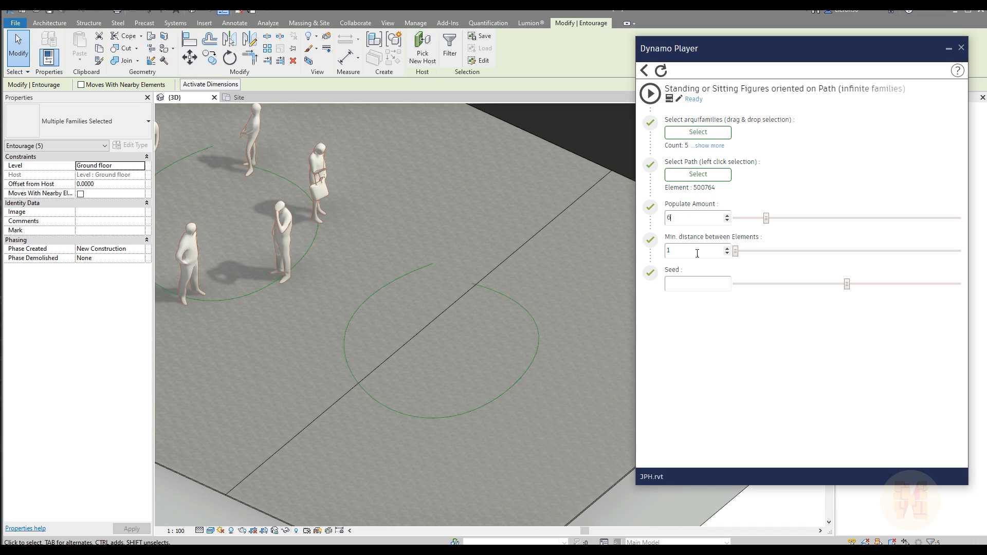
pyautogui.click(702, 255)
pyautogui.click(650, 93)
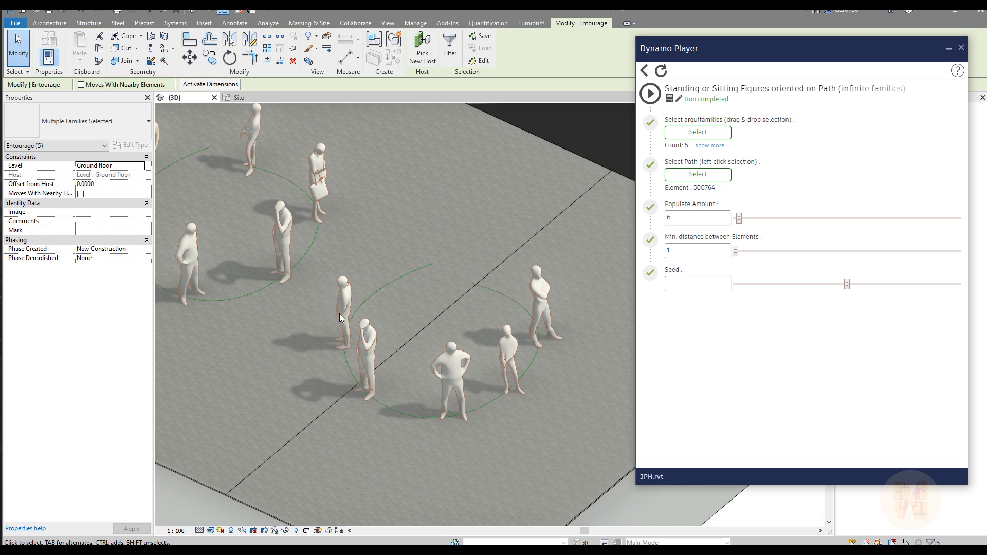
# - Draw a nearly closed, roughly circular spline model line about 8.4 long on the free paving between the figure circles and the dark road
pyautogui.scroll(-1, 554, 359)
pyautogui.moveTo(479, 342); pyautogui.dragTo(384, 418, button='middle')
pyautogui.click(384, 417)
pyautogui.click(50, 22)
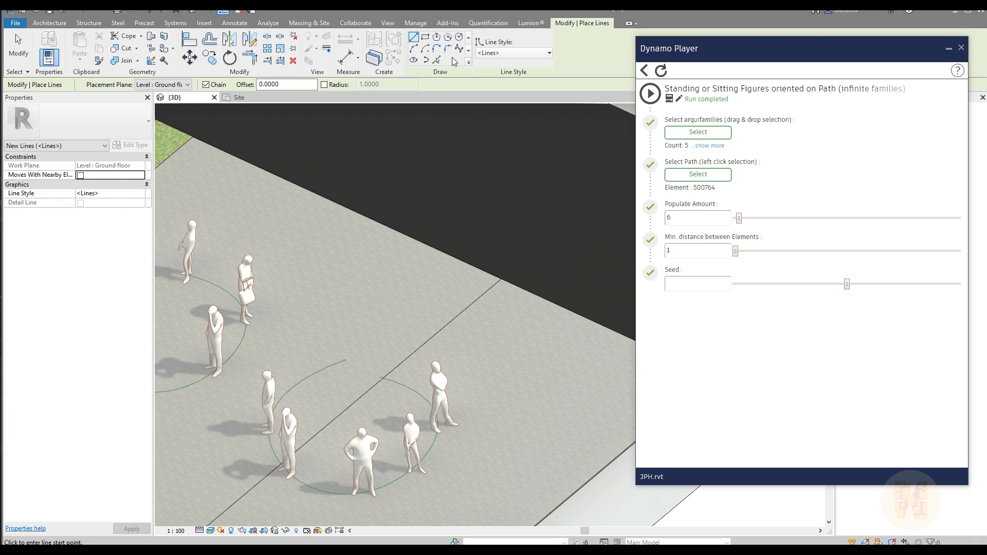
pyautogui.click(458, 49)
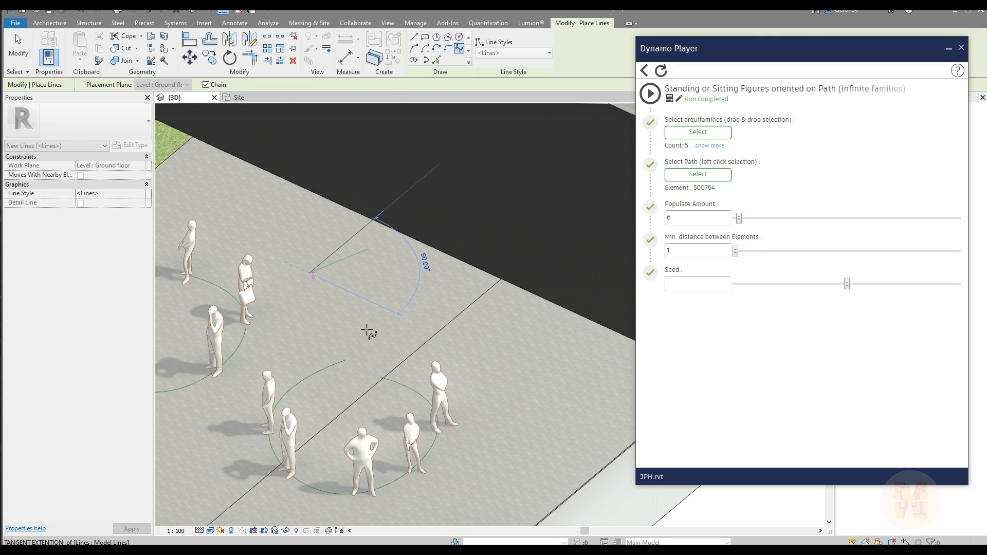
pyautogui.click(390, 329)
pyautogui.click(446, 298)
pyautogui.click(406, 237)
pyautogui.click(348, 223)
pyautogui.press('Escape')
pyautogui.press('Escape')
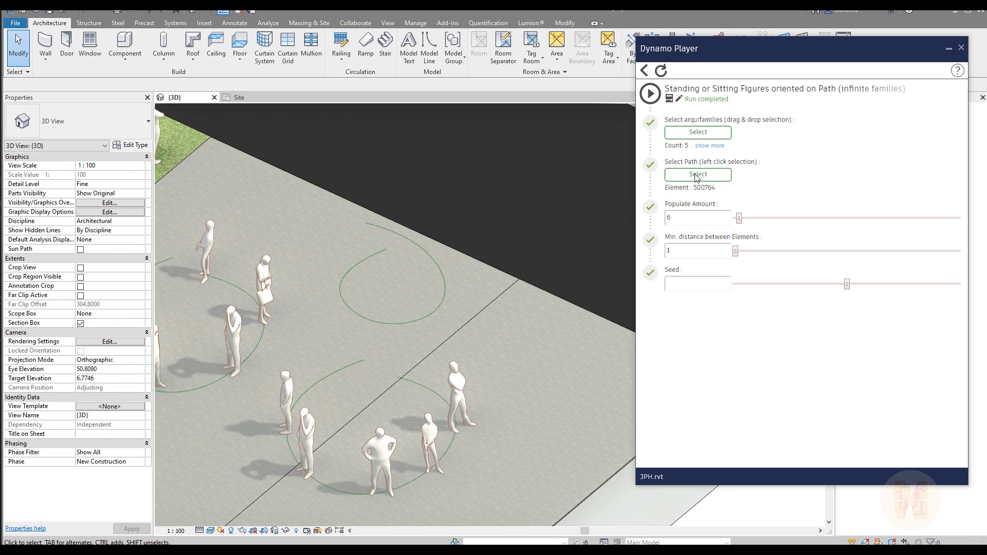
# - Assign the newly drawn spline as the script's path and run the script again with the same figures
pyautogui.click(698, 175)
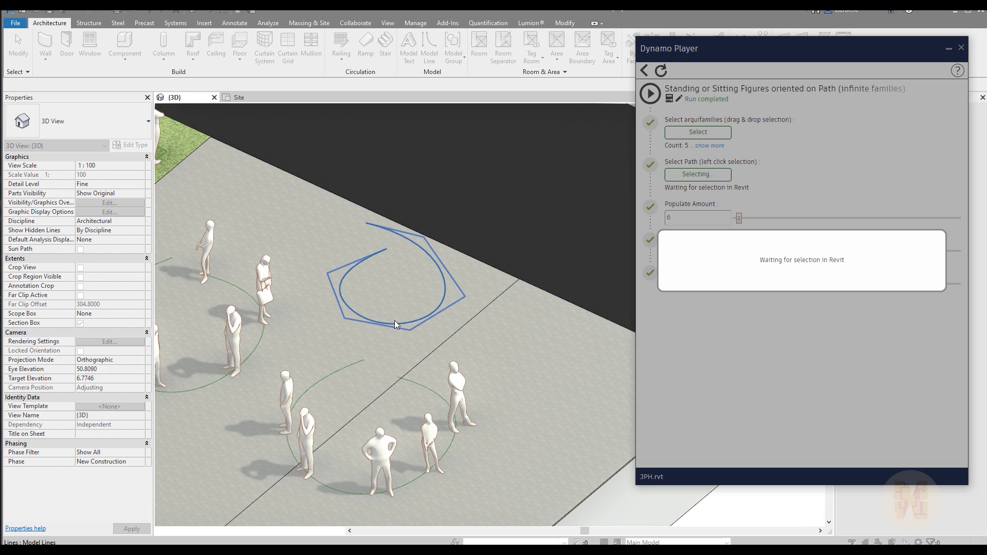
pyautogui.click(396, 321)
pyautogui.click(394, 329)
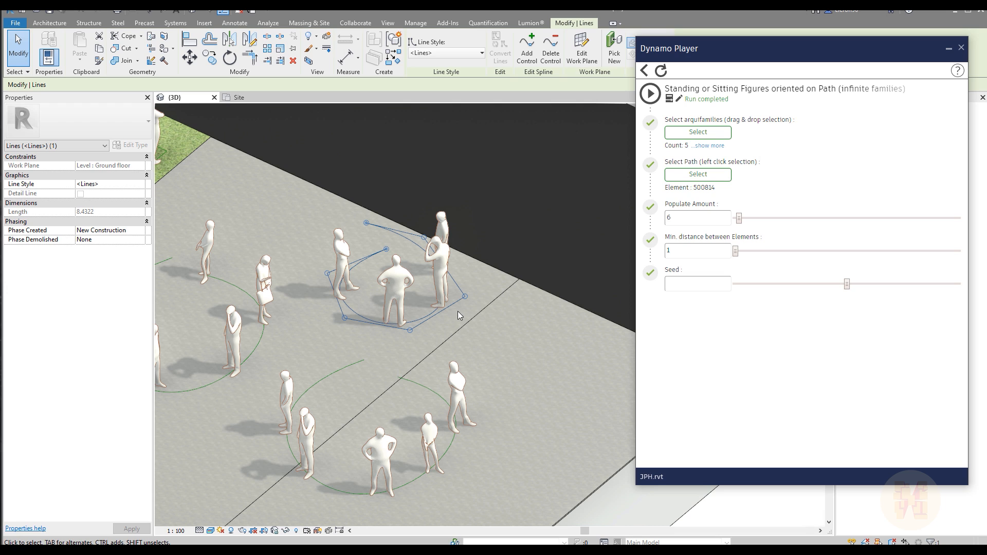
# - Examine how the standing figures are placed and oriented along the three circular splines on the paving
pyautogui.moveTo(458, 307); pyautogui.dragTo(532, 309, button='middle')
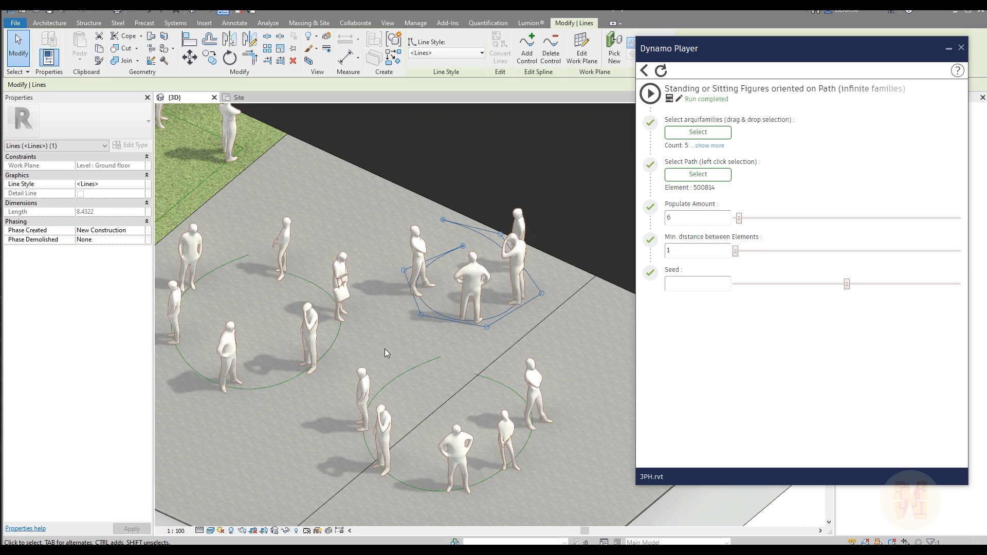
pyautogui.scroll(2, 460, 260)
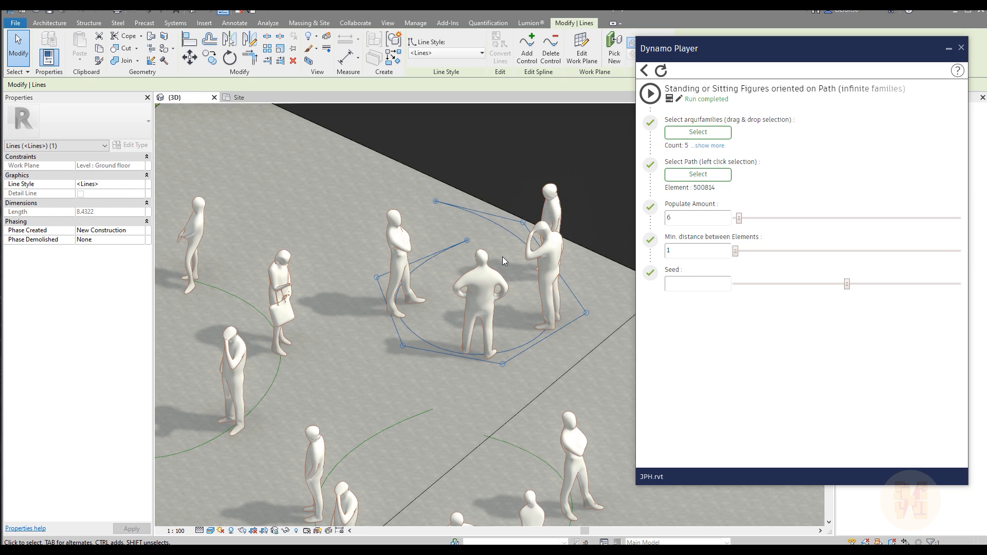
pyautogui.moveTo(492, 426); pyautogui.dragTo(393, 247, button='middle')
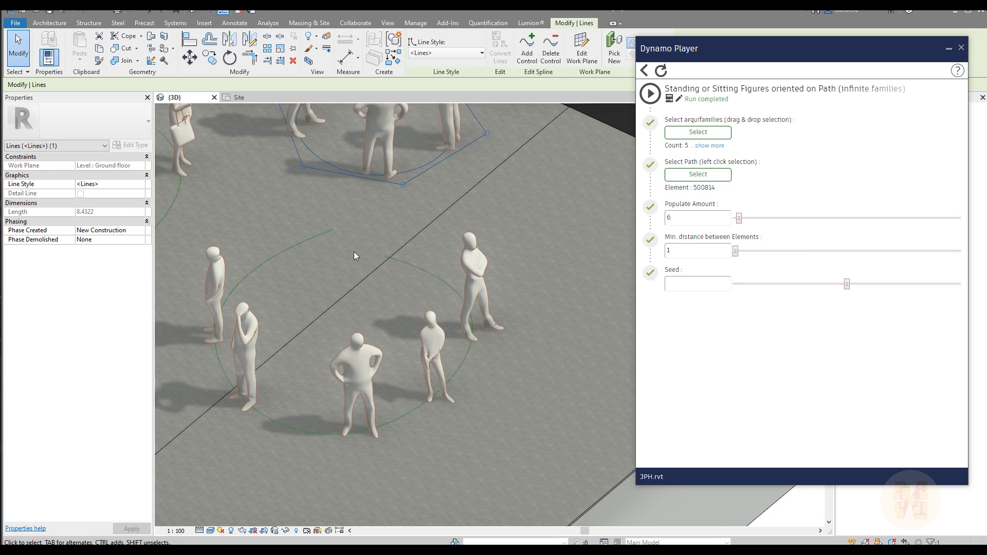
pyautogui.scroll(-4, 254, 370)
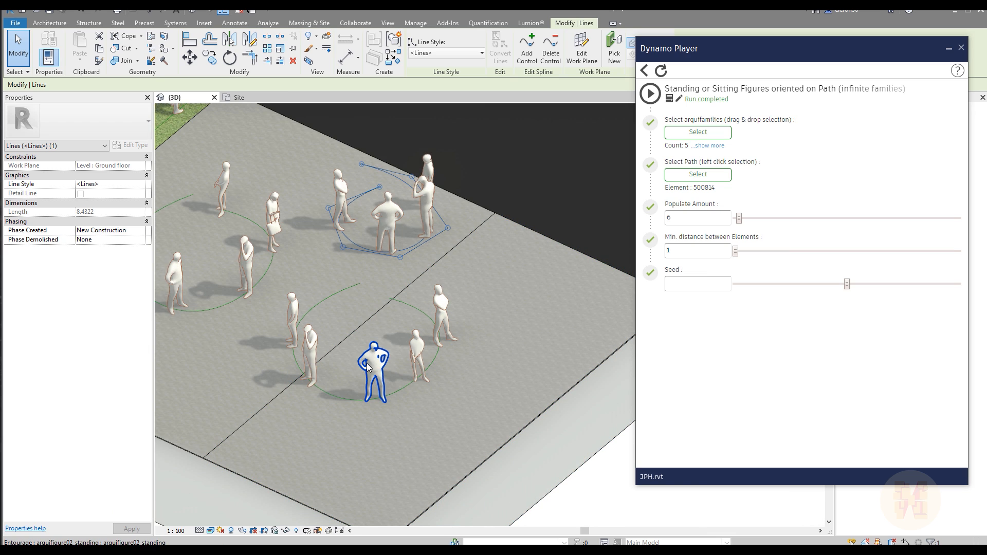
pyautogui.moveTo(373, 369); pyautogui.dragTo(447, 425, button='middle')
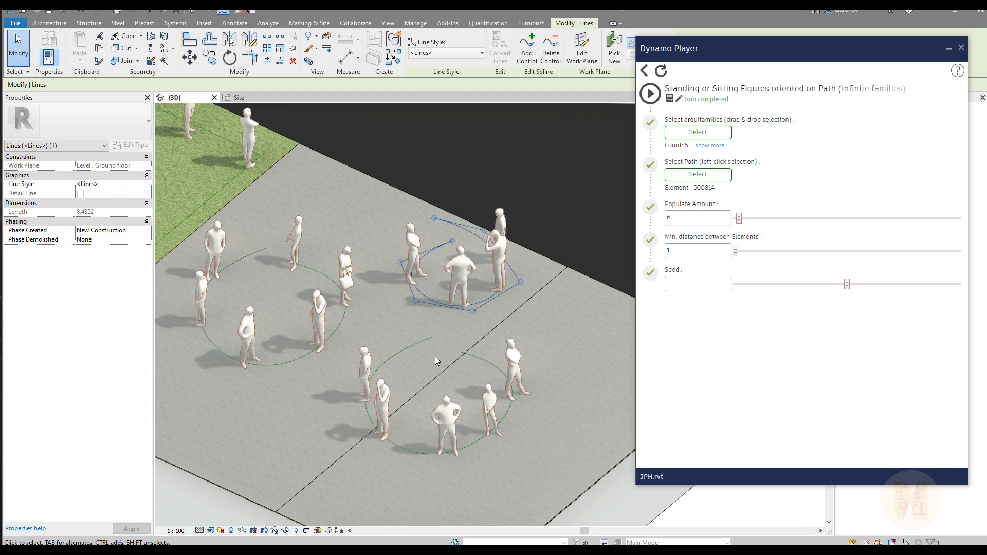
pyautogui.scroll(-2, 436, 356)
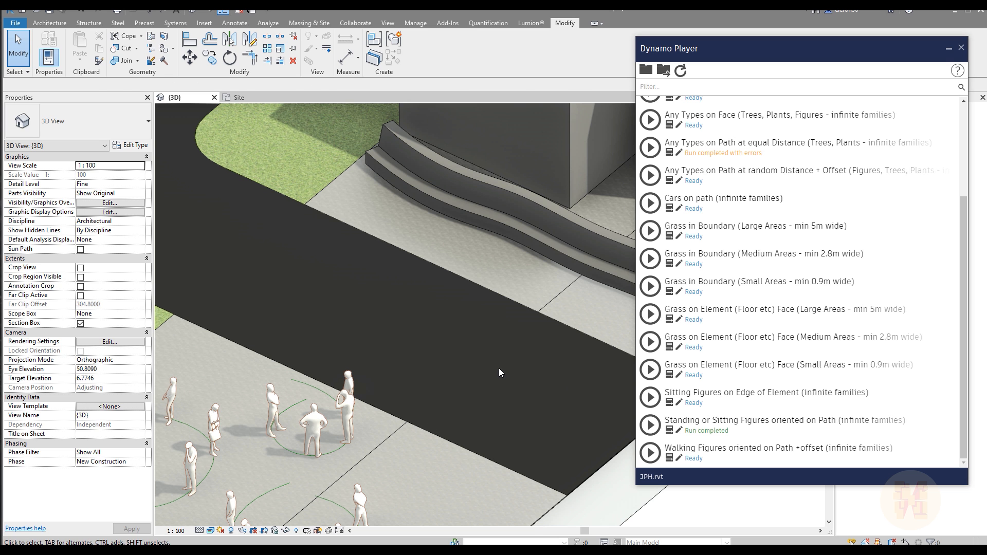
pyautogui.moveTo(499, 369); pyautogui.dragTo(532, 345, button='middle')
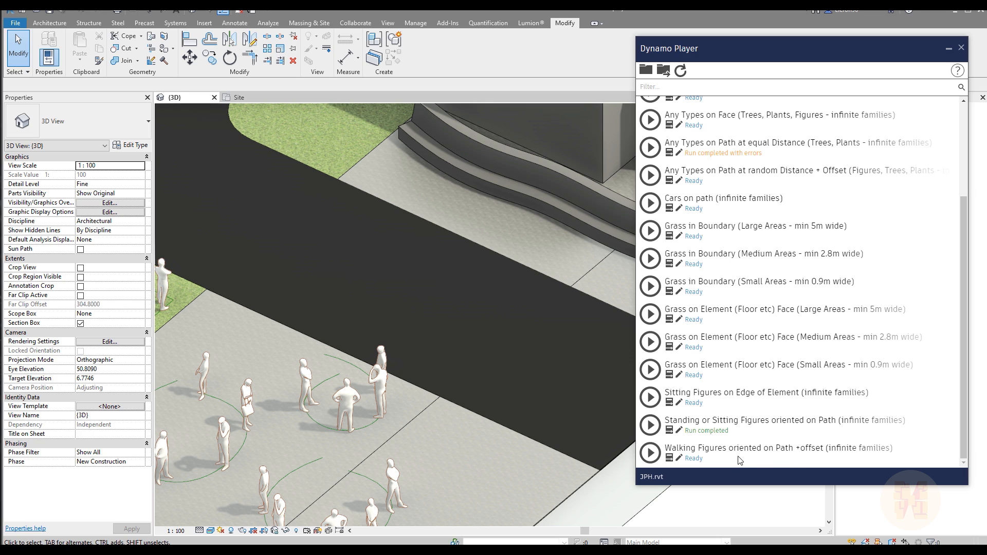
pyautogui.moveTo(490, 426); pyautogui.dragTo(525, 335, button='middle')
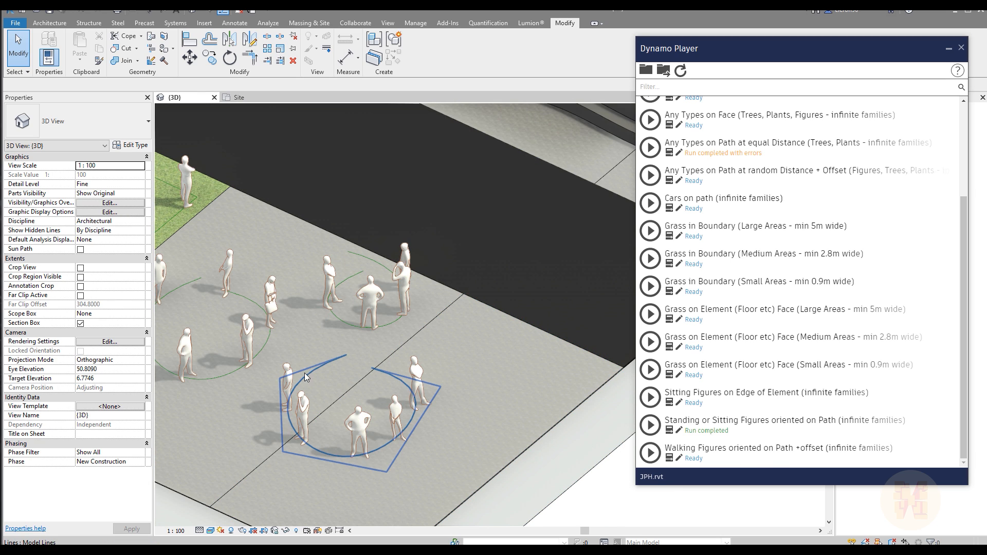
# - Open the inputs of the Sitting Figures on Edge of Element script and assign the curved bench's lower seating edge
pyautogui.moveTo(513, 295); pyautogui.dragTo(416, 352, button='middle')
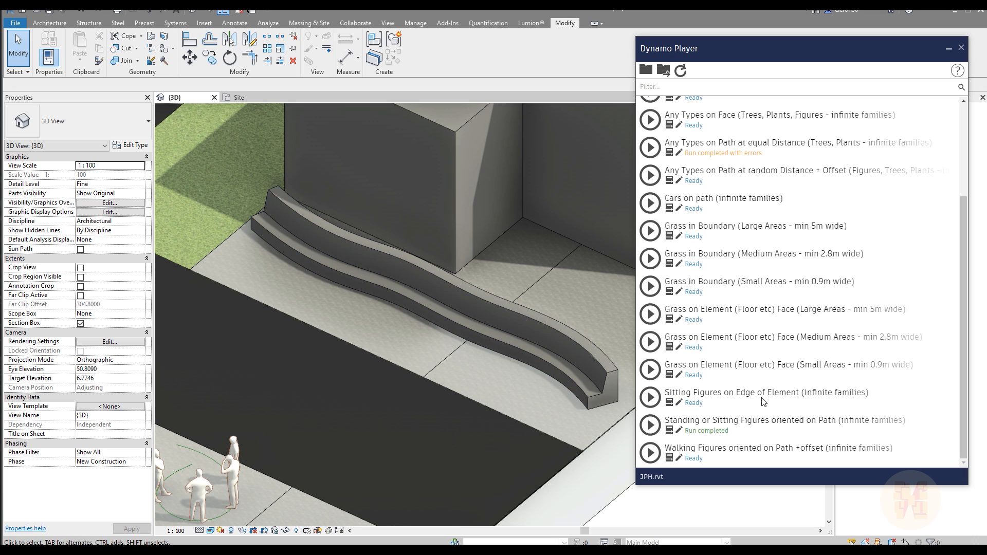
pyautogui.click(670, 404)
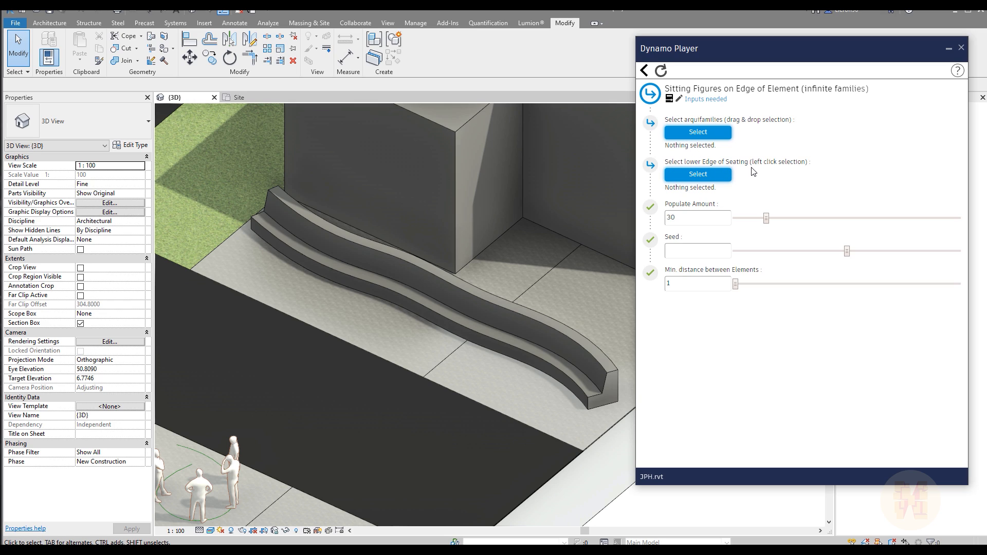
pyautogui.click(708, 176)
pyautogui.click(374, 299)
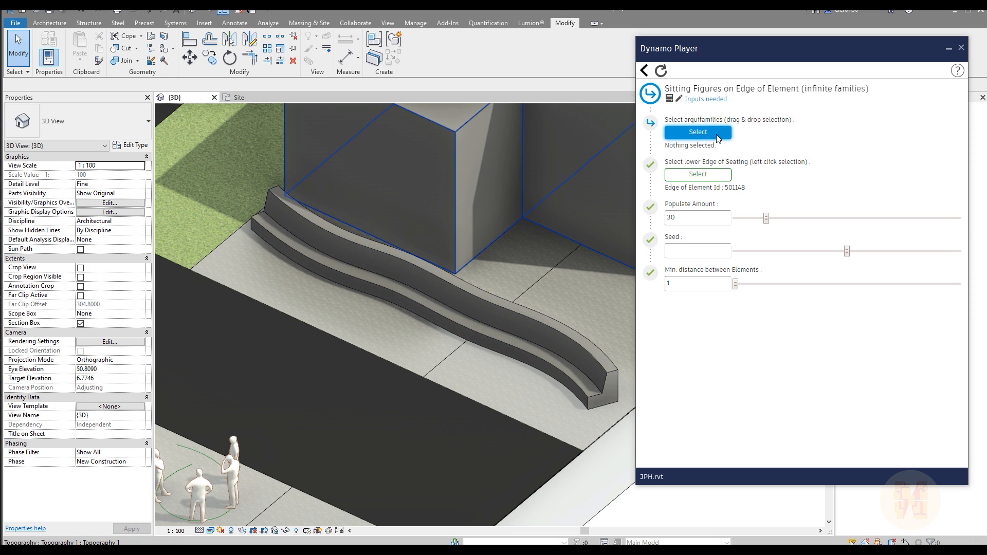
# - Assign the row of four sitting figures in the Site view as the script's arquifamilies
pyautogui.click(246, 98)
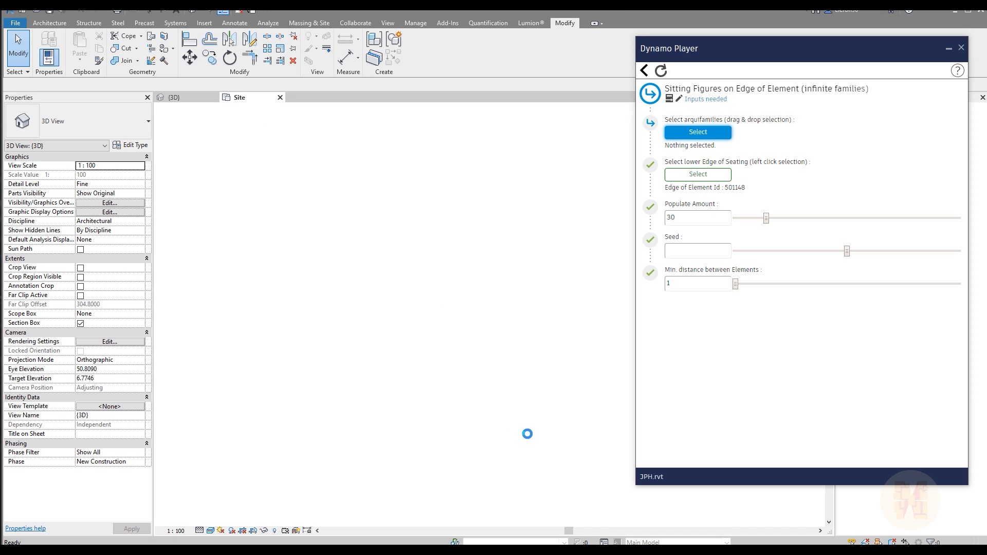
pyautogui.moveTo(514, 410); pyautogui.dragTo(418, 95, button='middle')
pyautogui.moveTo(430, 297); pyautogui.dragTo(447, 149, button='middle')
pyautogui.scroll(1, 453, 311)
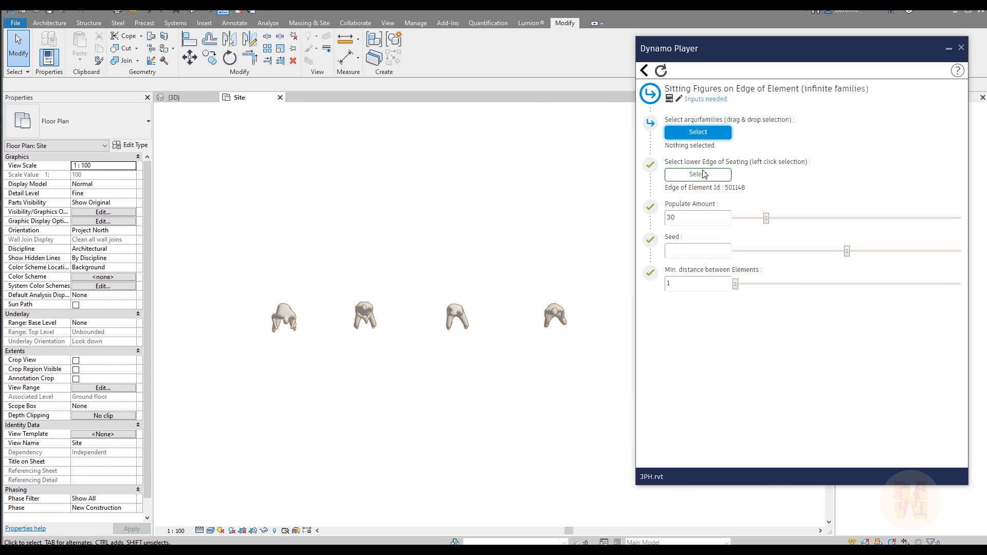
pyautogui.click(698, 132)
pyautogui.moveTo(226, 246); pyautogui.dragTo(621, 384)
# - Return to the 3D view, set populate amount 10 and minimum distance 2, and run the sitting figures script on the bench
pyautogui.click(174, 97)
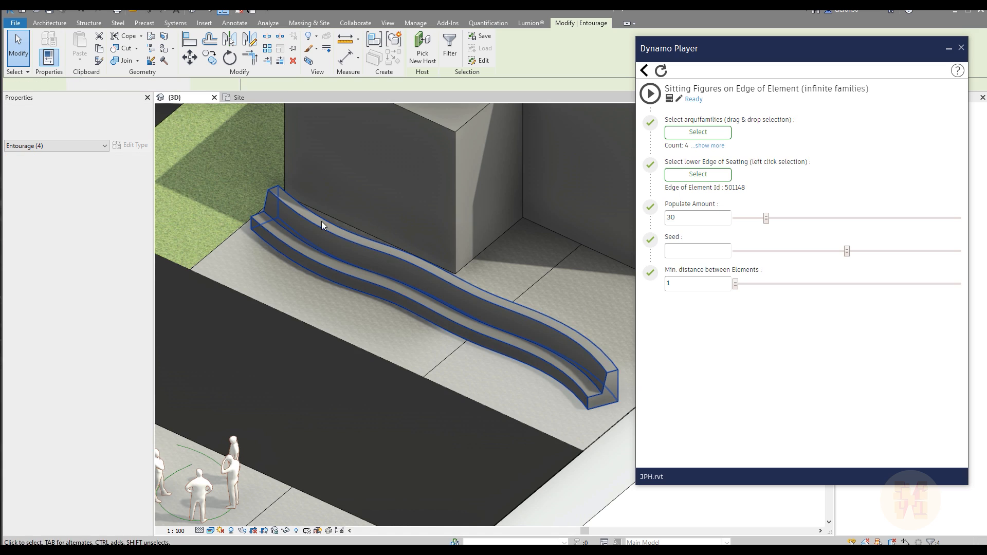
pyautogui.moveTo(452, 357); pyautogui.dragTo(417, 383, button='middle')
pyautogui.moveTo(679, 217); pyautogui.dragTo(671, 213)
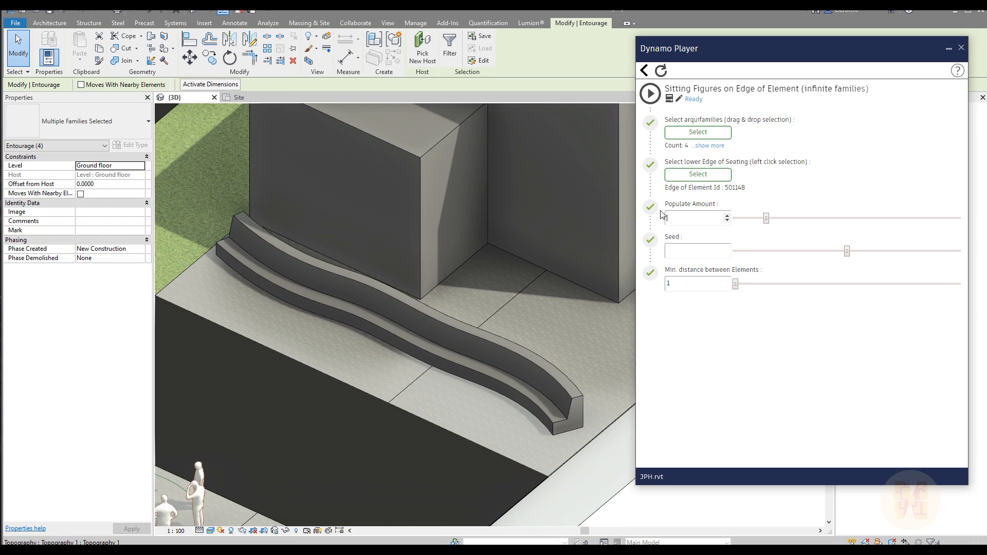
pyautogui.click(695, 255)
pyautogui.click(681, 358)
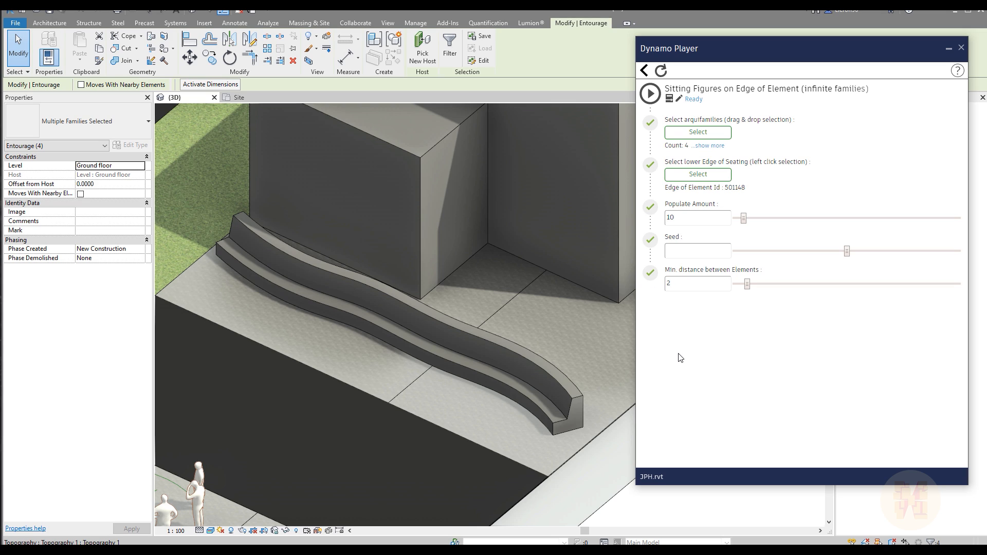
pyautogui.click(651, 94)
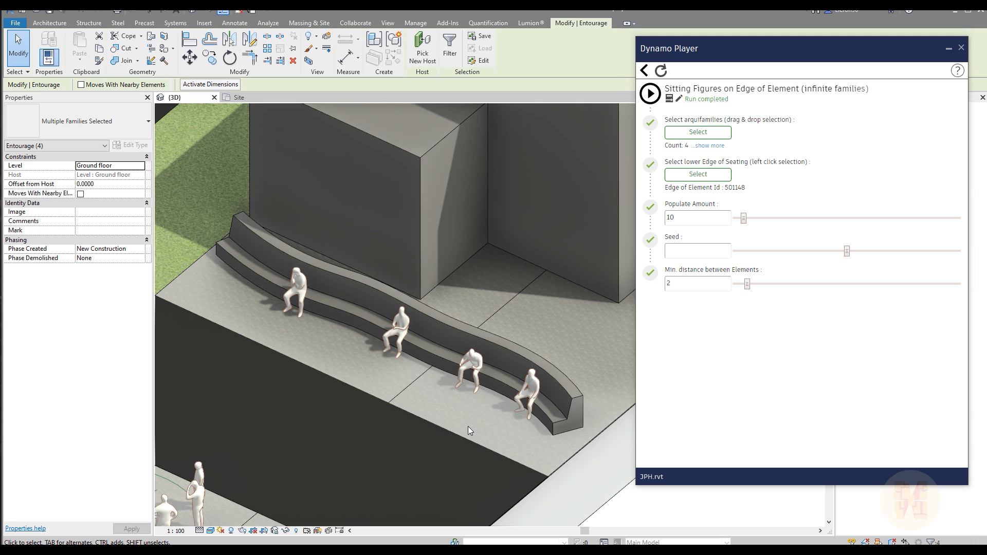
# - Try an Offset from Host of 1 on the sitting figure nearest the curved bench's open end by the paving edge
pyautogui.moveTo(468, 427); pyautogui.dragTo(543, 424, button='middle')
pyautogui.moveTo(594, 396); pyautogui.dragTo(455, 339, button='middle')
pyautogui.click(455, 340)
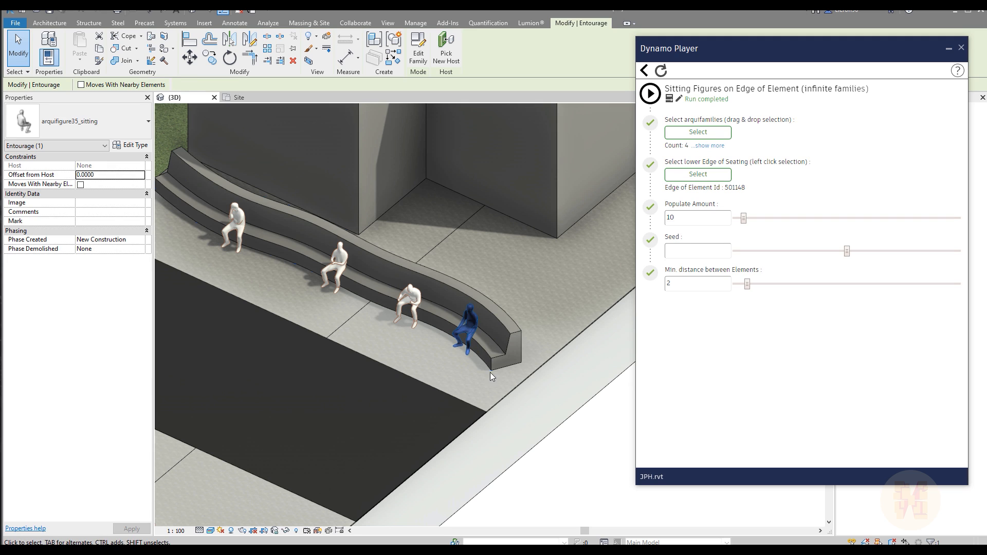
pyautogui.scroll(3, 471, 336)
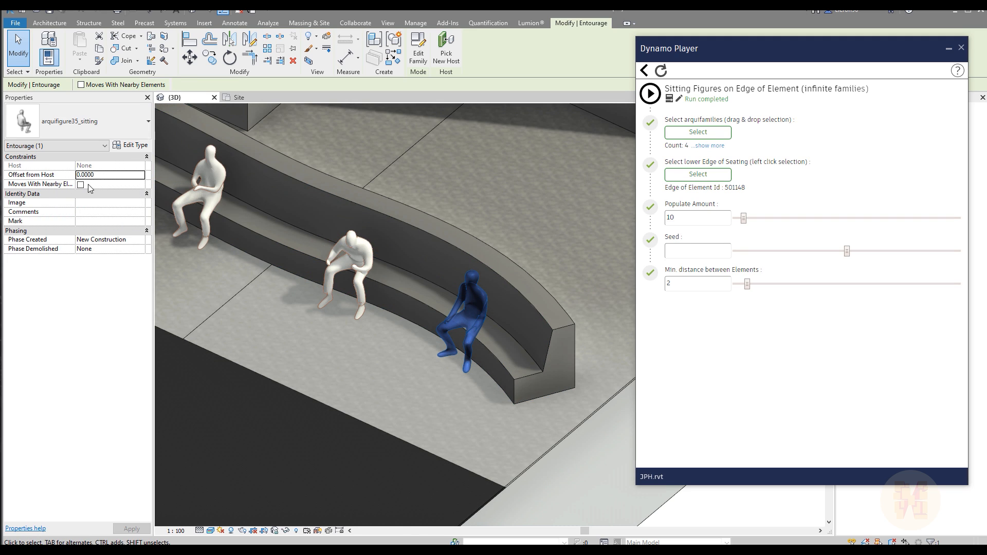
pyautogui.moveTo(97, 174); pyautogui.dragTo(72, 174)
pyautogui.write('1')
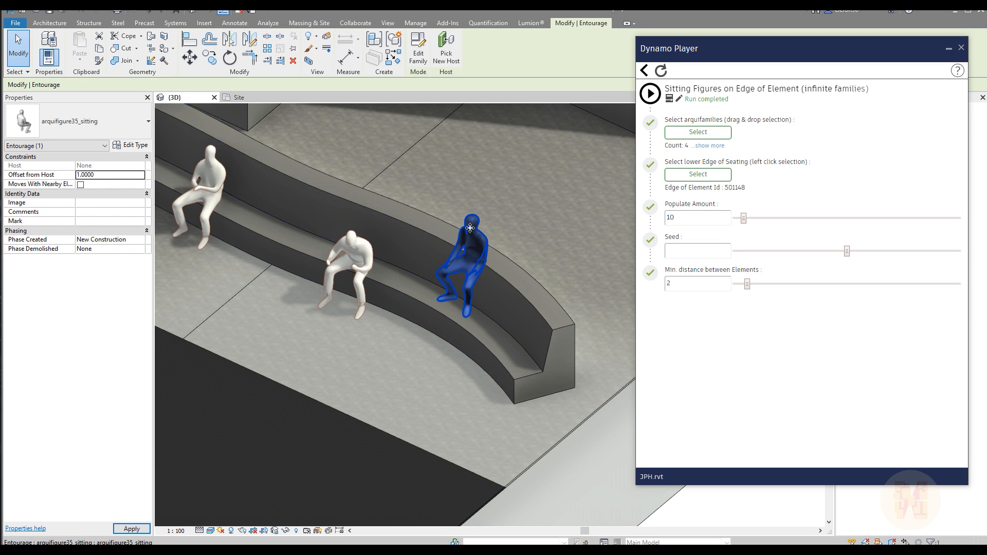
pyautogui.press('Escape')
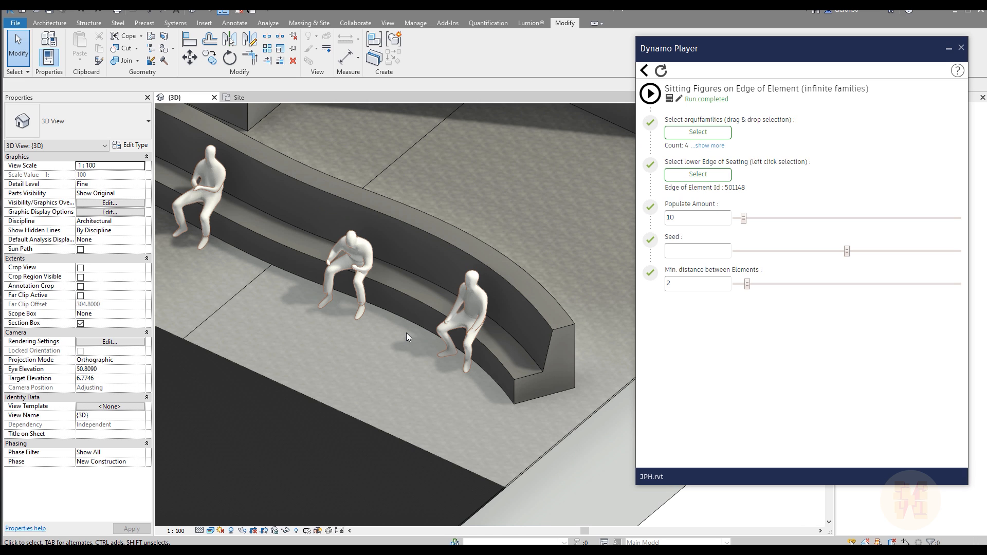
# - Inspect the sitting figures placed along the curved bench and the figures across the surrounding site
pyautogui.keyDown('shift'); pyautogui.moveTo(517, 361); pyautogui.dragTo(533, 384, button='middle'); pyautogui.keyUp('shift')
pyautogui.scroll(-5, 443, 345)
pyautogui.scroll(2, 440, 355)
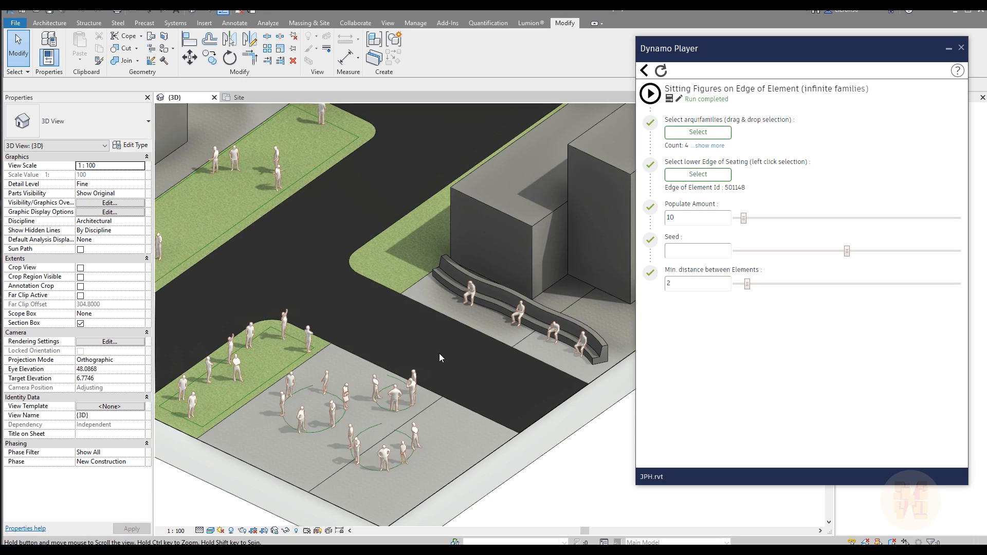
pyautogui.scroll(2, 439, 357)
pyautogui.scroll(-3, 419, 348)
pyautogui.scroll(2, 319, 330)
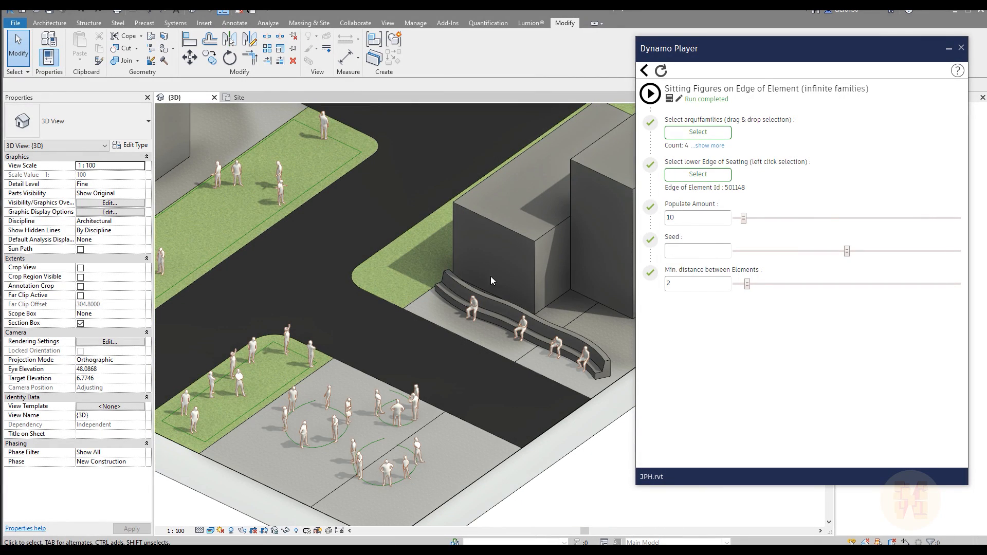
# - Leave the Sitting Figures script and look through the list of available scripts
pyautogui.click(645, 71)
pyautogui.scroll(1, 744, 294)
pyautogui.scroll(-4, 745, 295)
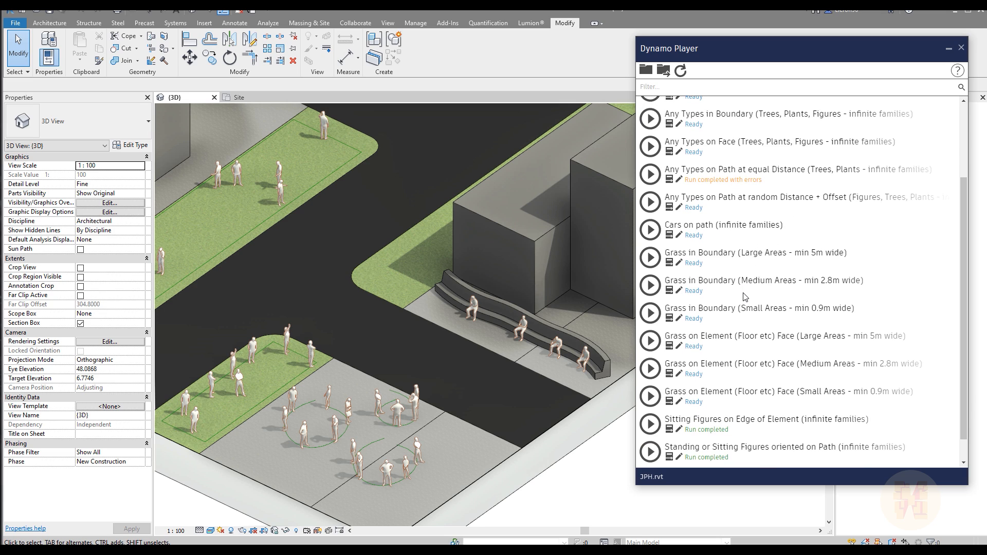
pyautogui.scroll(4, 702, 278)
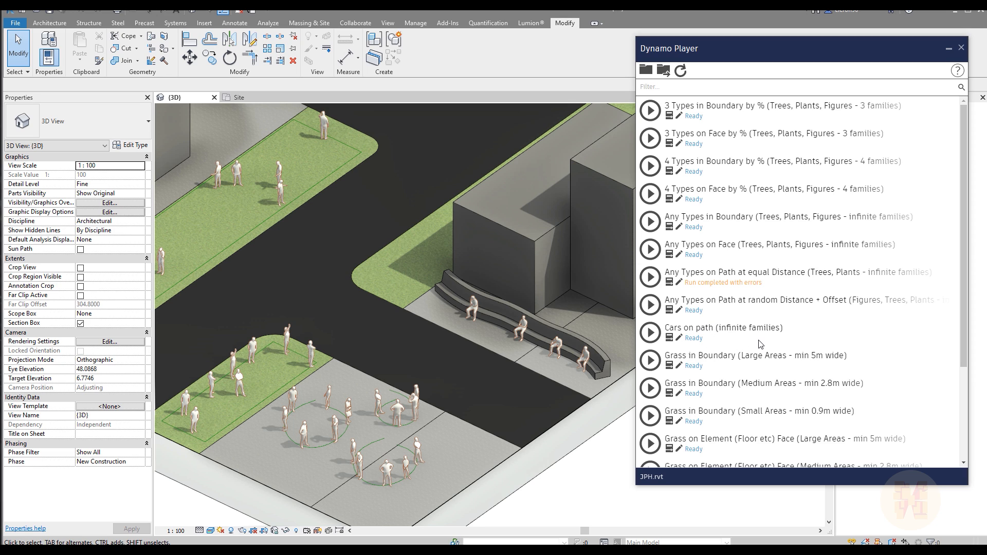
# - Draw a spline model line about 91 m long on the Ground floor plane, following the main road from the site's near edge to its far end
pyautogui.moveTo(249, 198); pyautogui.dragTo(332, 184, button='middle')
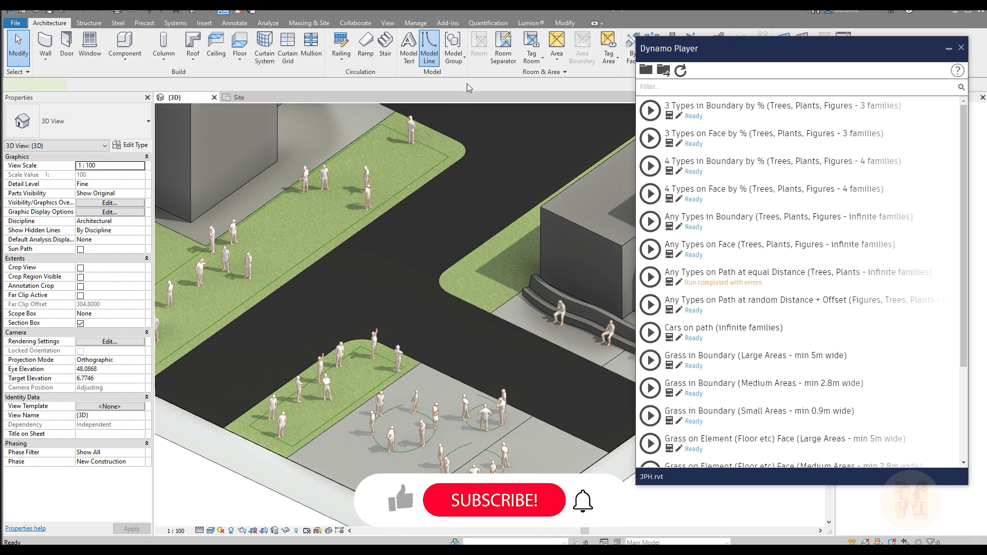
pyautogui.click(428, 50)
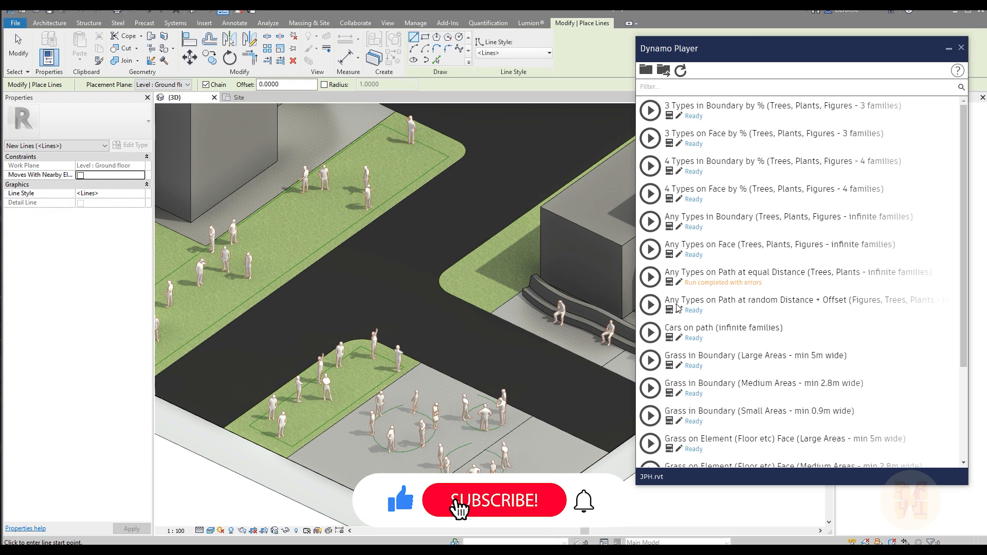
pyautogui.click(460, 49)
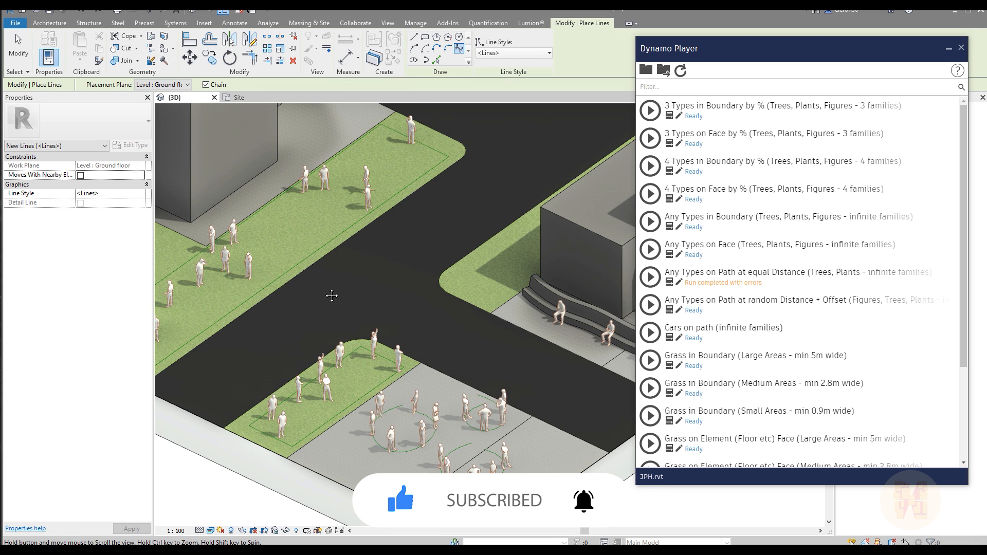
pyautogui.moveTo(324, 293); pyautogui.dragTo(367, 298, button='middle')
pyautogui.click(208, 395)
pyautogui.click(343, 307)
pyautogui.click(471, 206)
pyautogui.moveTo(529, 217); pyautogui.dragTo(375, 380, button='middle')
pyautogui.scroll(3, 520, 240)
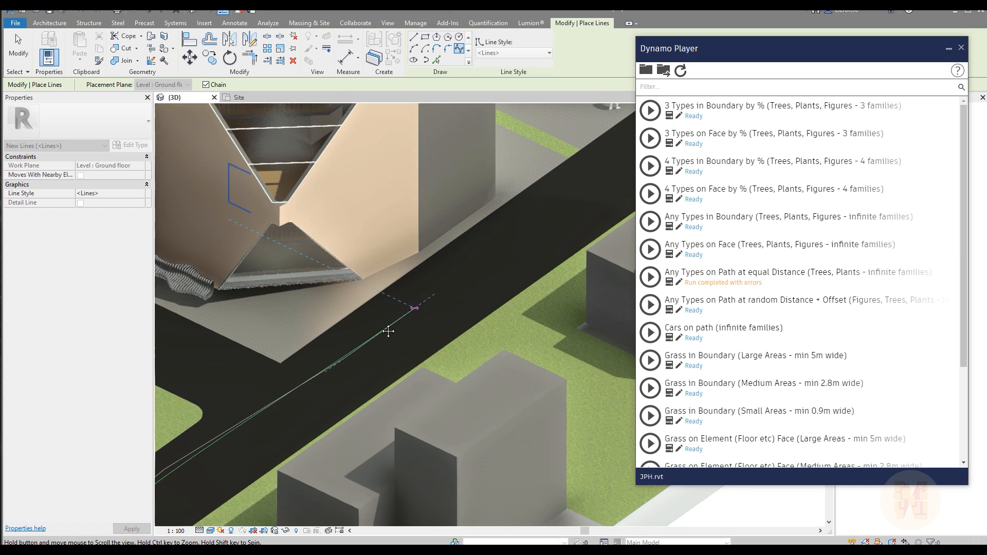
pyautogui.moveTo(520, 240)
pyautogui.mouseDown(button='middle')
pyautogui.moveTo(410, 338)
pyautogui.moveTo(367, 336)
pyautogui.mouseUp(button='middle')
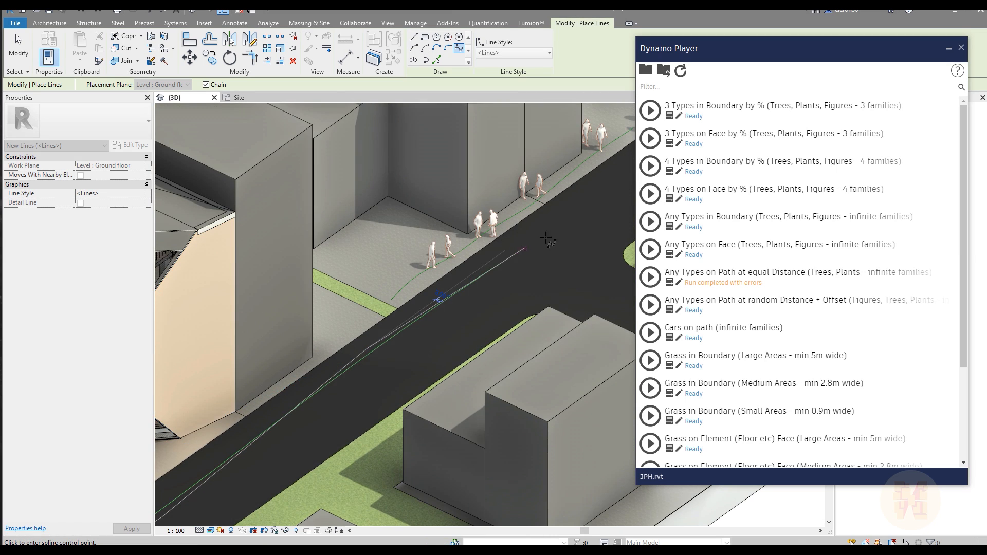
pyautogui.scroll(2, 367, 337)
pyautogui.click(314, 369)
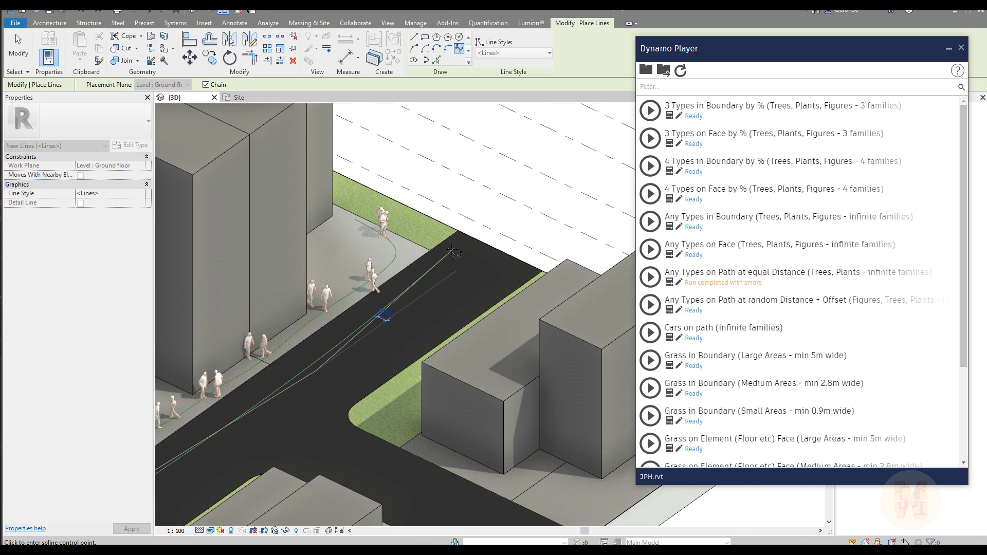
pyautogui.click(452, 247)
pyautogui.press('Escape')
pyautogui.press('Escape')
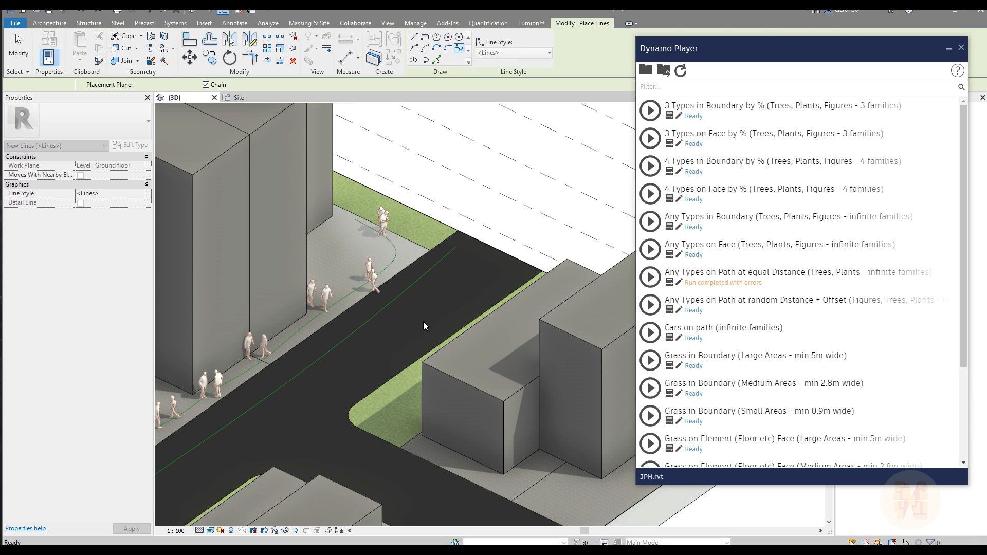
# - Open the inputs of the Cars on path script and assign the new spline along the main road as its path
pyautogui.scroll(-3, 403, 325)
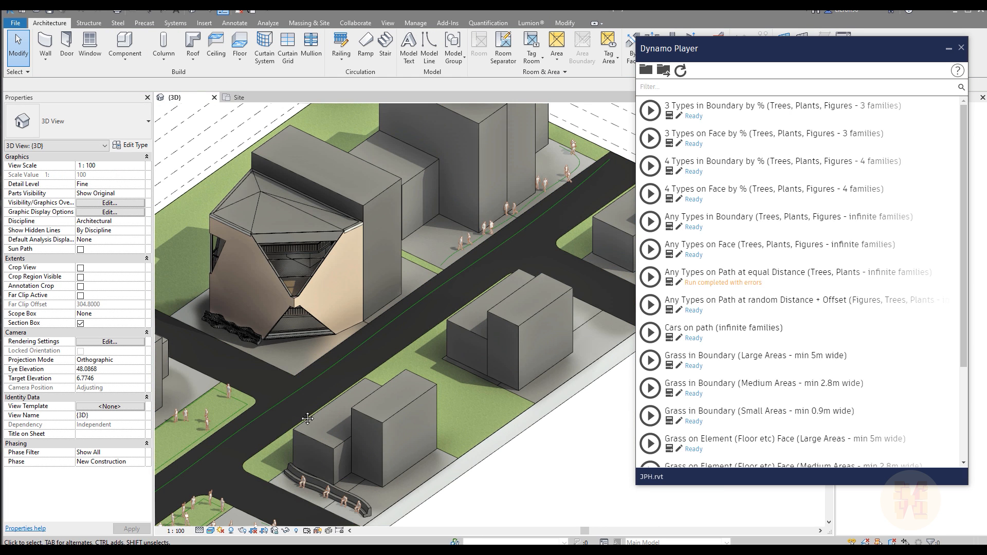
pyautogui.moveTo(290, 422); pyautogui.dragTo(348, 353, button='middle')
pyautogui.scroll(5, 347, 393)
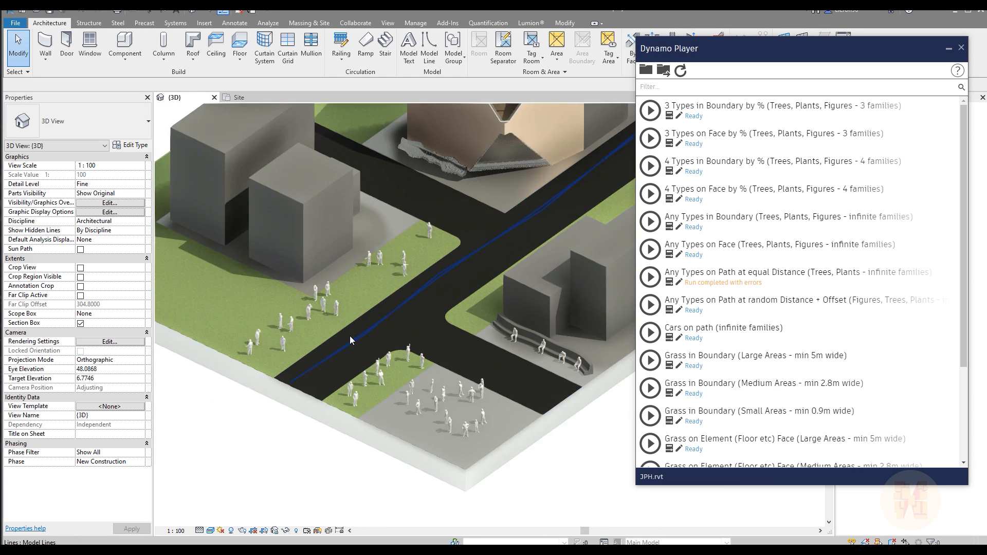
pyautogui.click(669, 338)
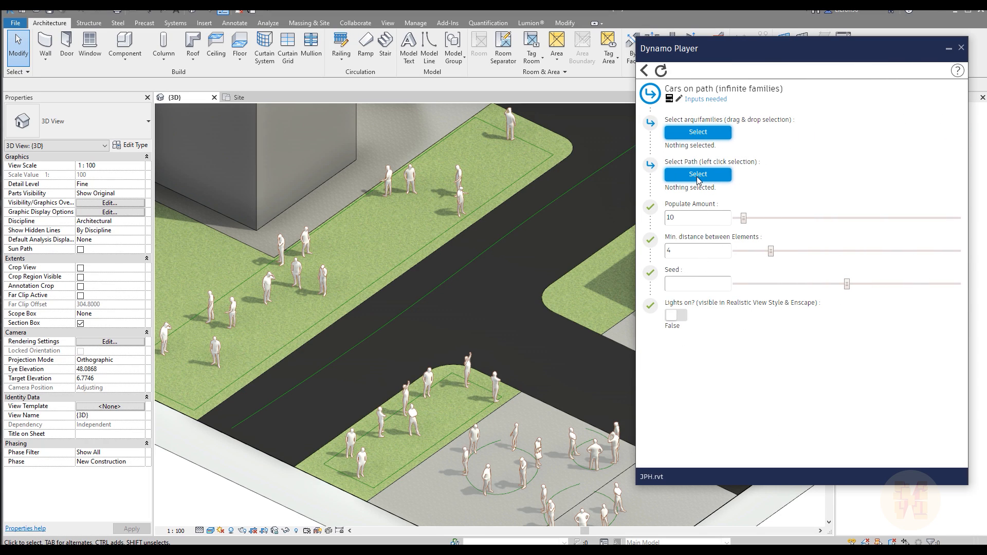
pyautogui.click(698, 175)
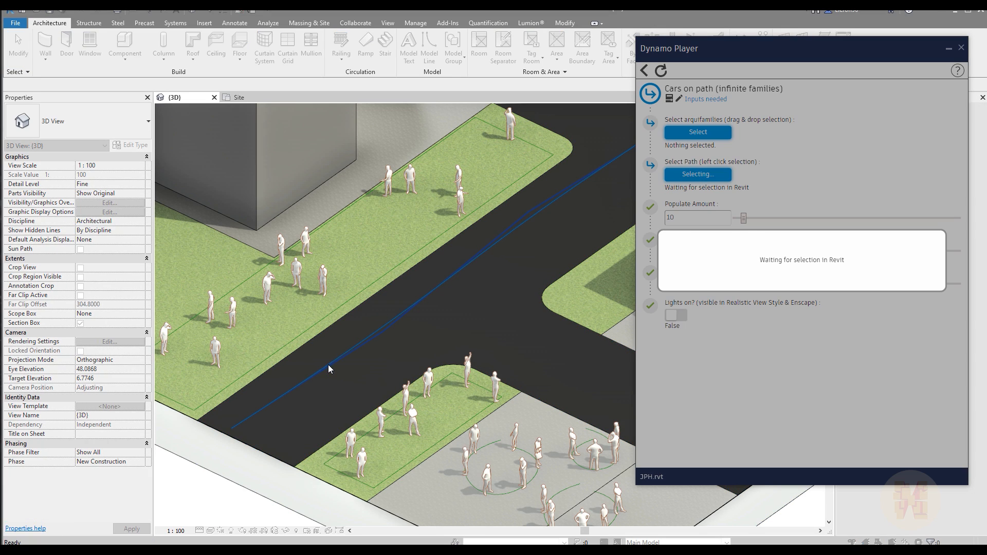
pyautogui.click(328, 365)
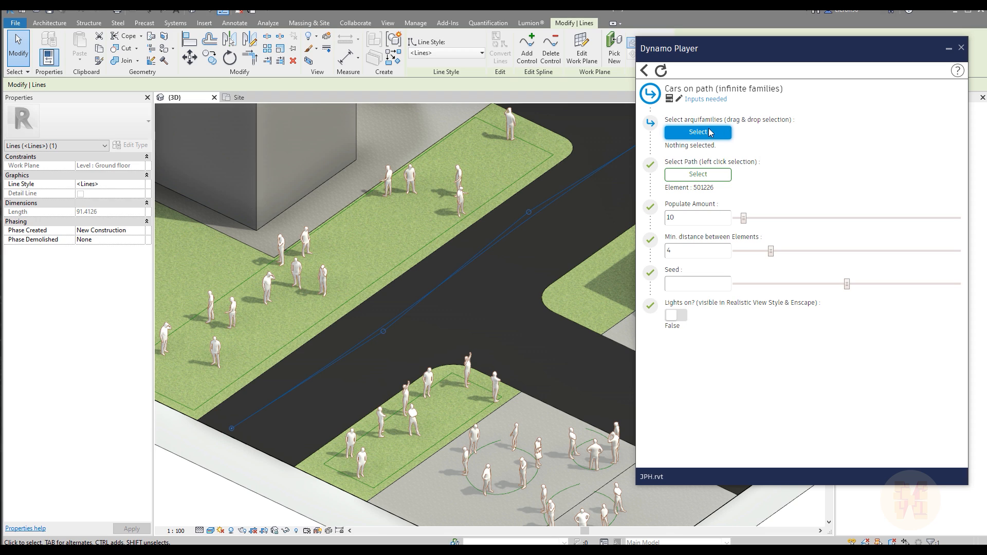
# - In the Site view, assign three neighbouring cars, the dark, the small brown and the cream one, as the script's arquifamilies
pyautogui.click(242, 97)
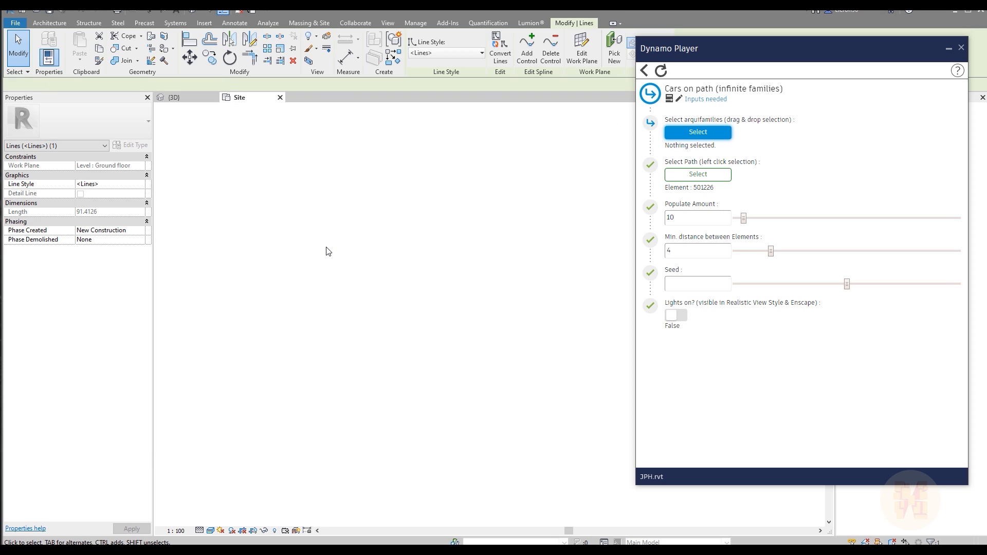
pyautogui.scroll(-6, 385, 310)
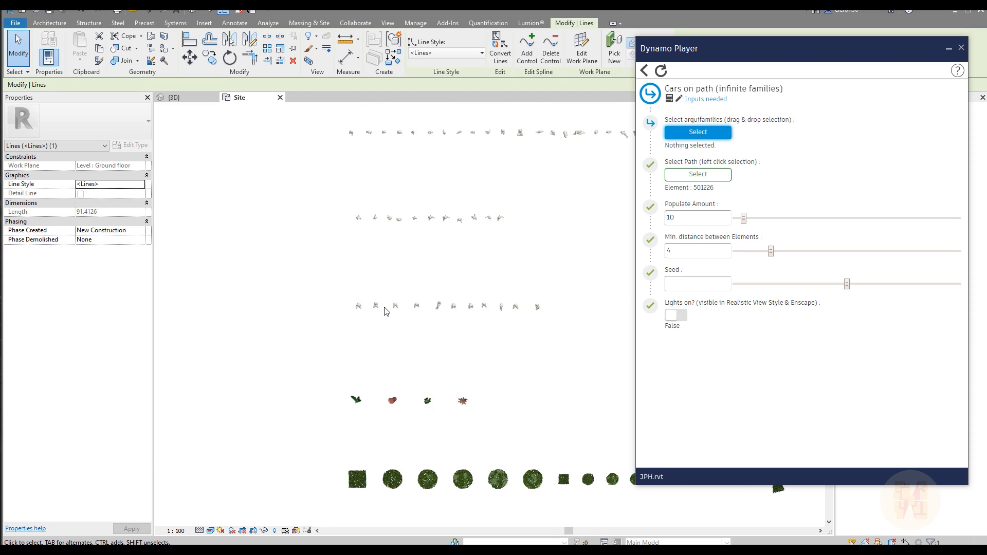
pyautogui.moveTo(416, 251); pyautogui.dragTo(406, 362, button='middle')
pyautogui.scroll(6, 412, 334)
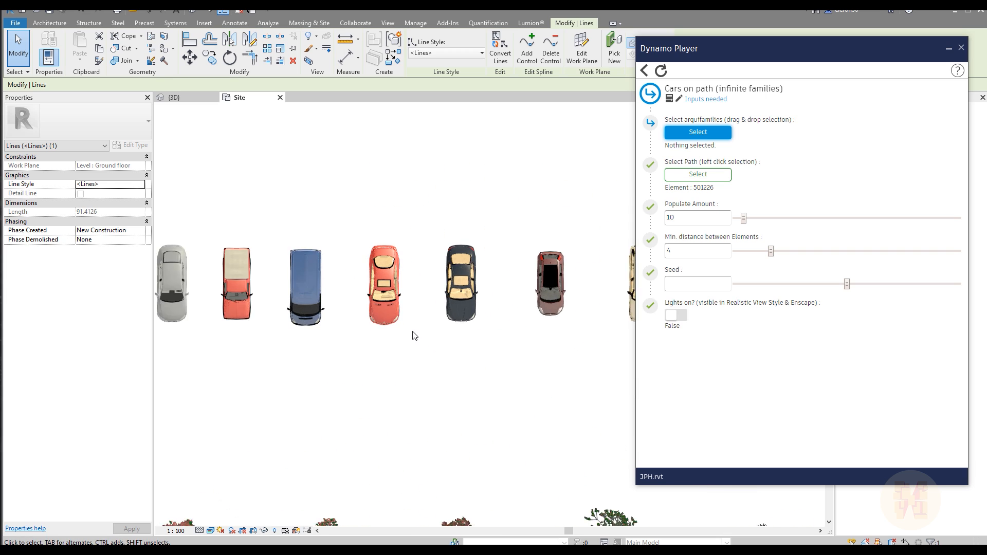
pyautogui.moveTo(395, 397); pyautogui.dragTo(368, 397, button='middle')
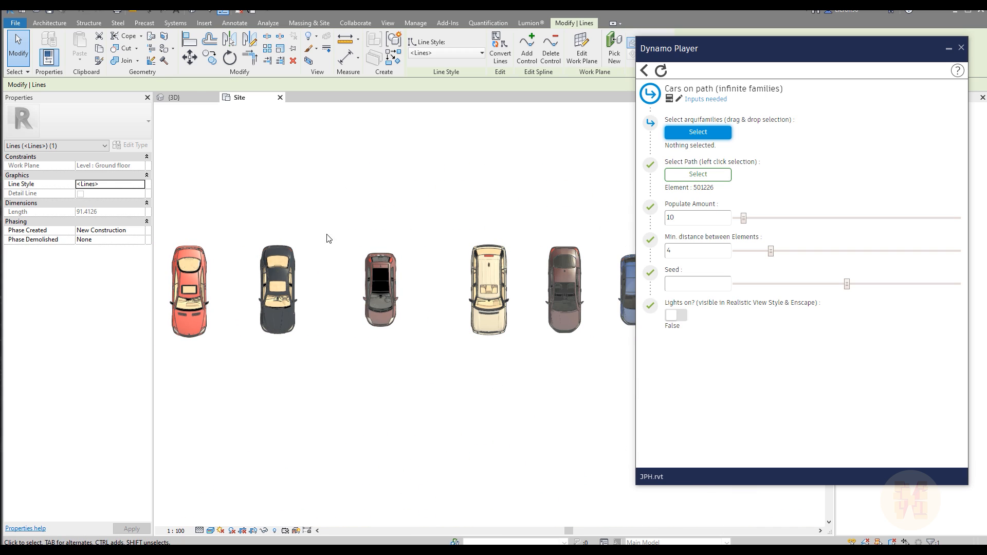
pyautogui.click(710, 135)
pyautogui.moveTo(233, 207); pyautogui.dragTo(519, 395)
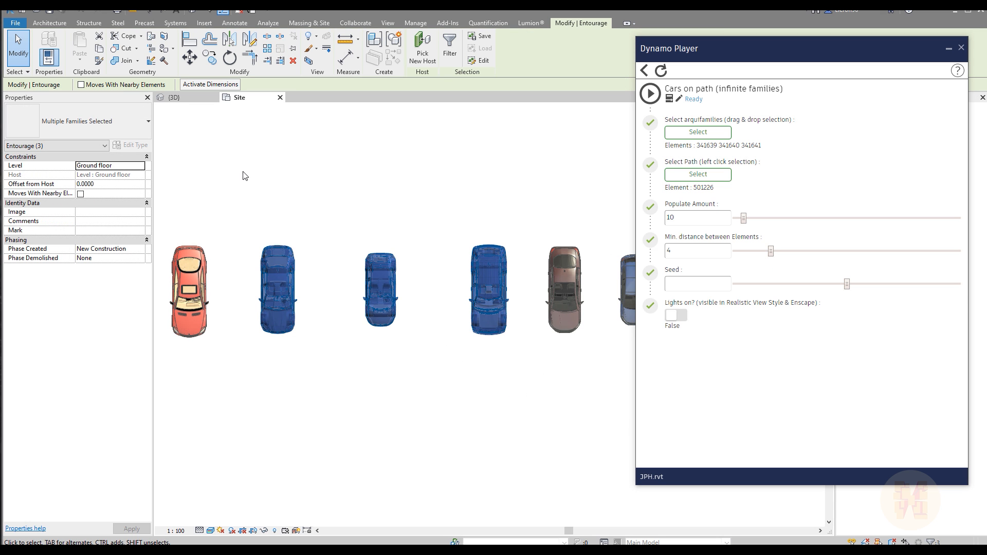
# - Return to the 3D view and run the Cars on path script with populate amount 10, minimum distance 4 and lights off
pyautogui.click(185, 99)
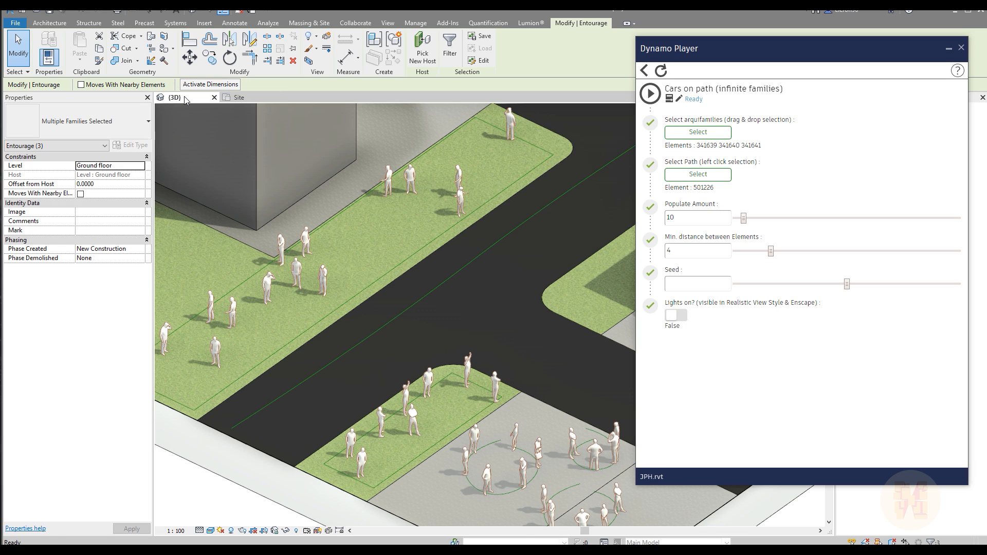
pyautogui.doubleClick(682, 220)
pyautogui.scroll(-5, 511, 244)
pyautogui.click(346, 327)
pyautogui.moveTo(500, 293); pyautogui.dragTo(366, 390, button='middle')
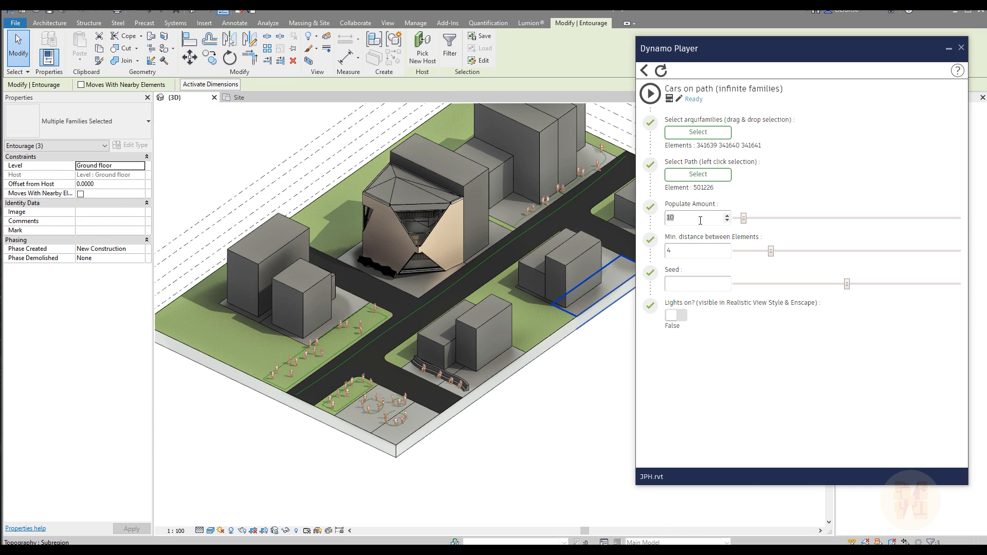
pyautogui.click(692, 217)
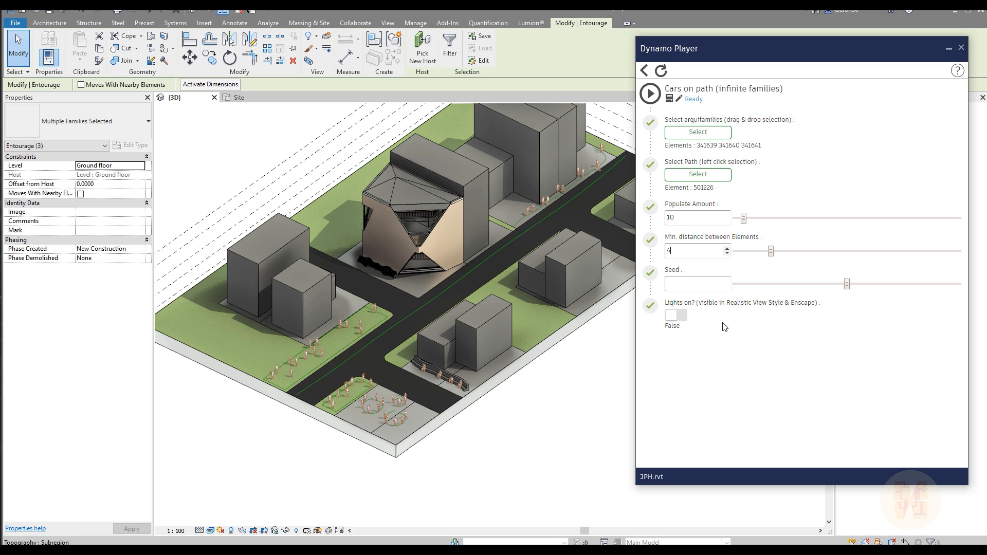
pyautogui.click(655, 294)
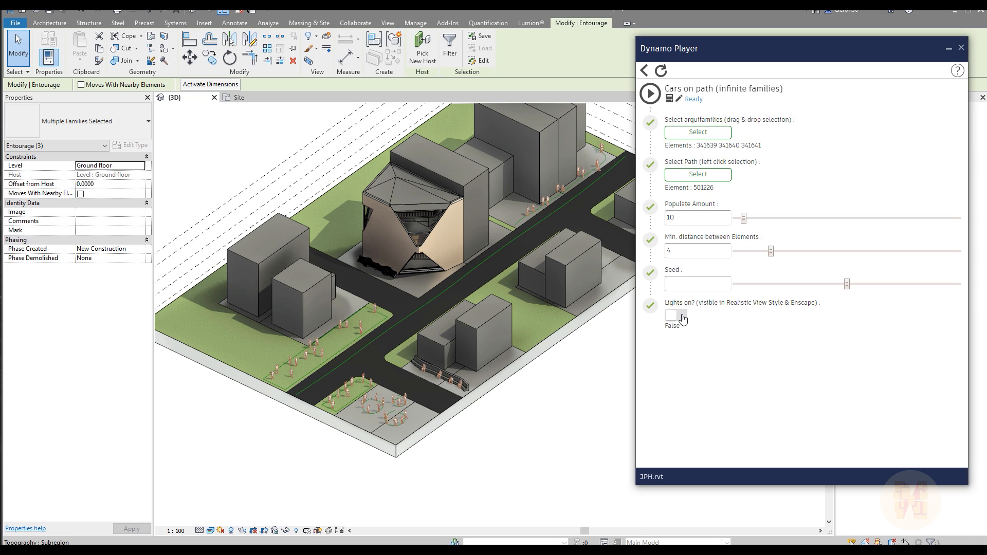
pyautogui.click(652, 327)
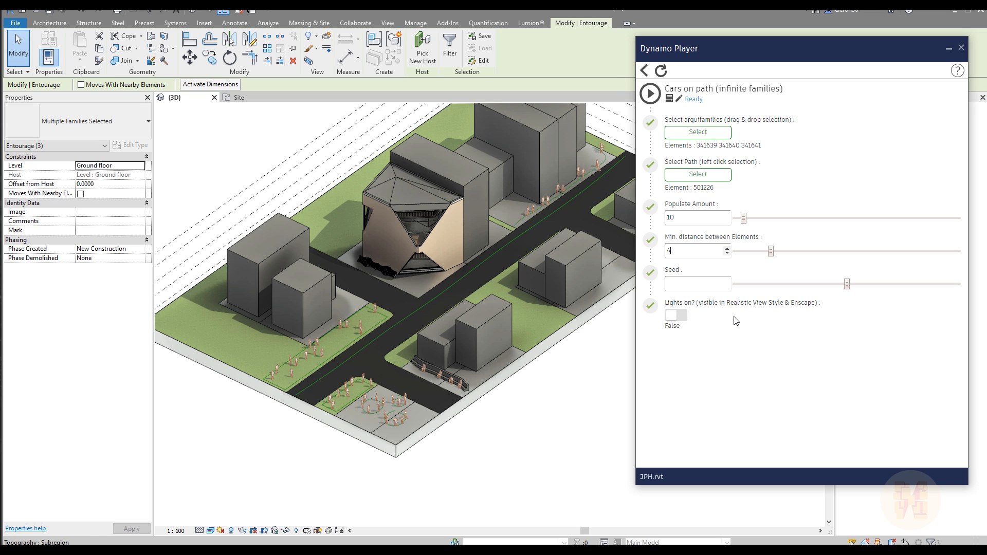
pyautogui.moveTo(654, 300)
pyautogui.mouseDown()
pyautogui.moveTo(759, 349)
pyautogui.moveTo(675, 328)
pyautogui.moveTo(719, 303)
pyautogui.mouseUp()
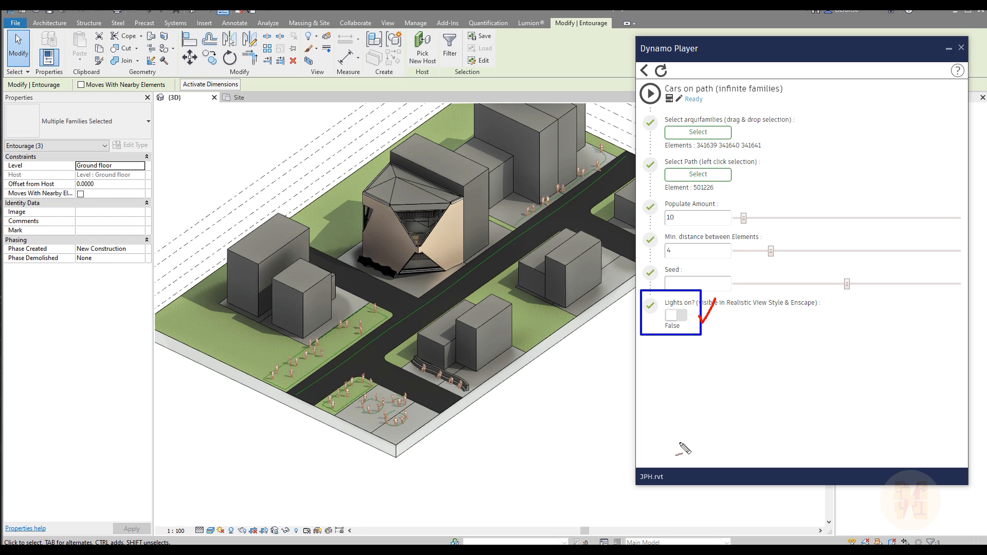
pyautogui.press('e')
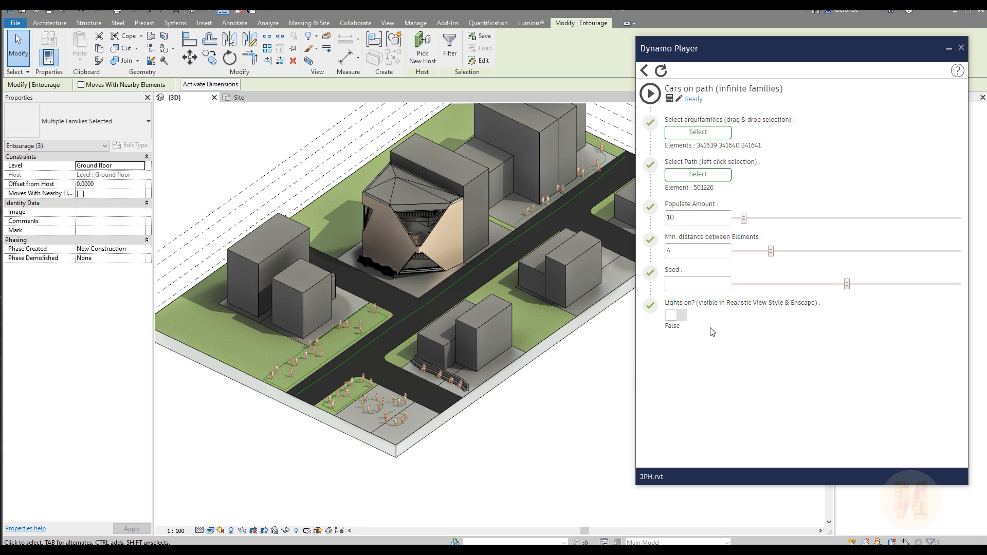
pyautogui.scroll(5, 387, 440)
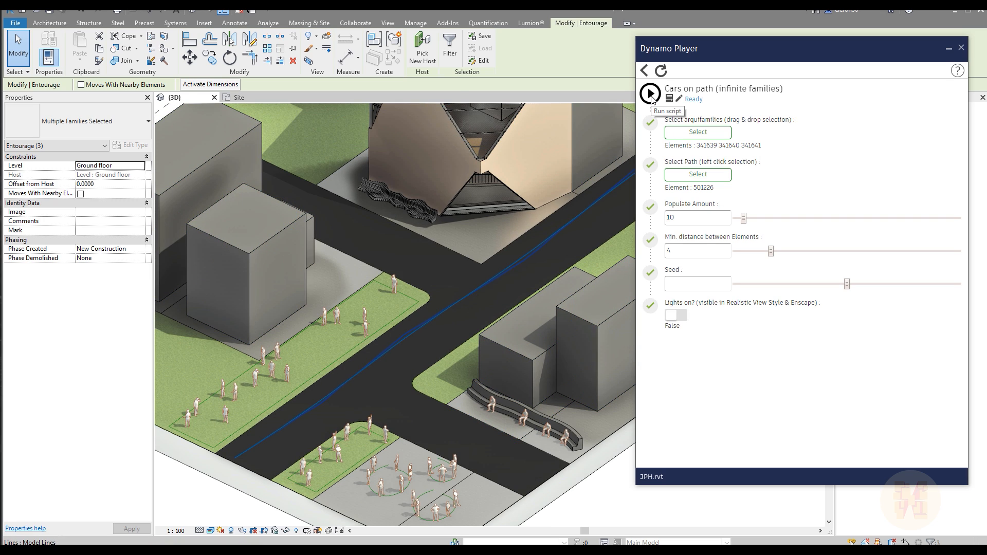
pyautogui.click(651, 94)
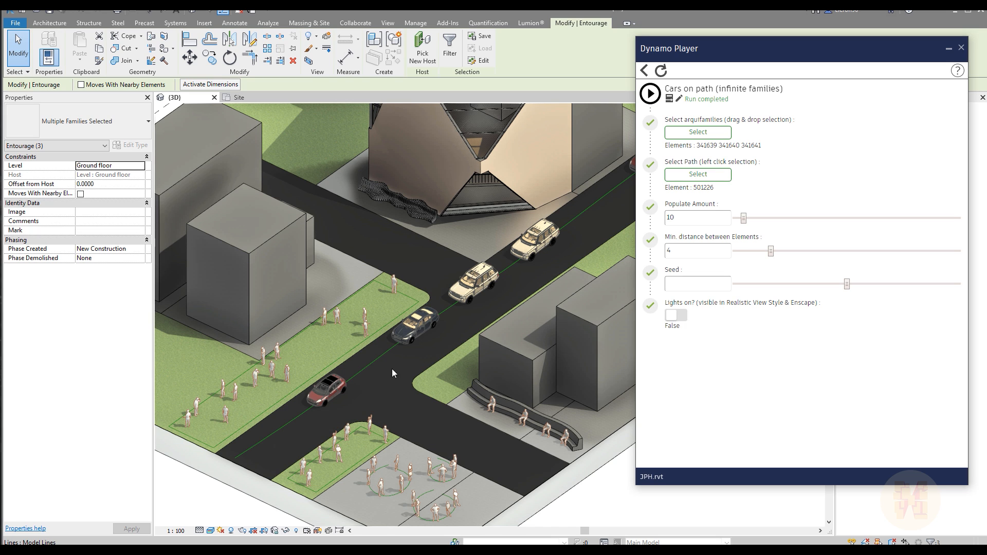
# - Draw a second spline model line about 91 m long on the Ground floor plane, following the opposite lane of the main road
pyautogui.moveTo(523, 314); pyautogui.dragTo(512, 286, button='middle')
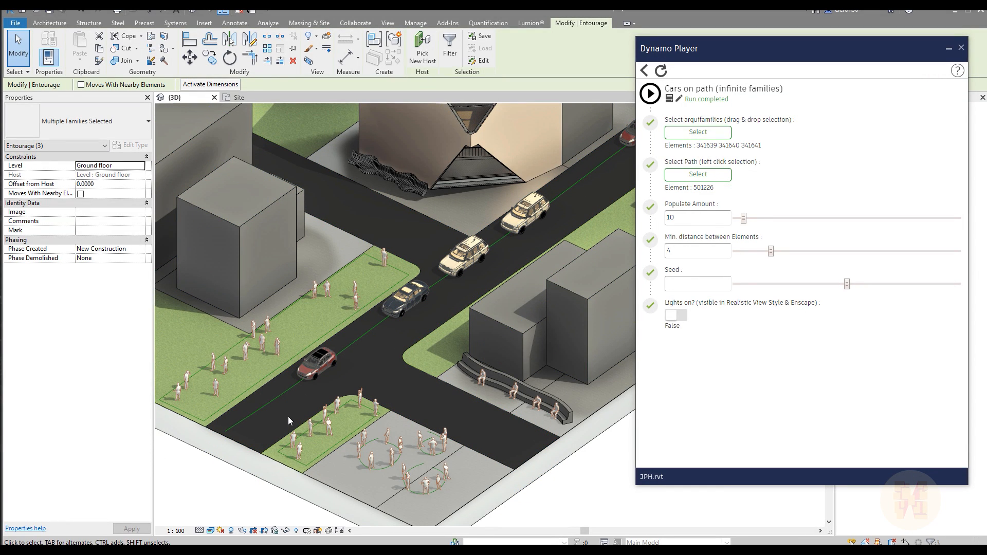
pyautogui.moveTo(482, 324); pyautogui.dragTo(503, 230, button='middle')
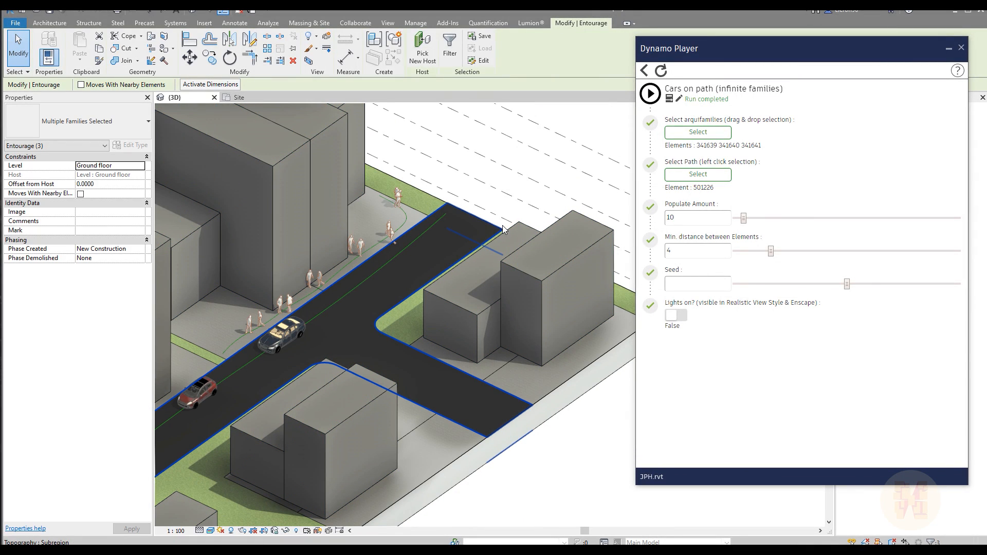
pyautogui.moveTo(234, 439); pyautogui.dragTo(536, 148, button='middle')
pyautogui.moveTo(383, 251); pyautogui.dragTo(150, 447, button='middle')
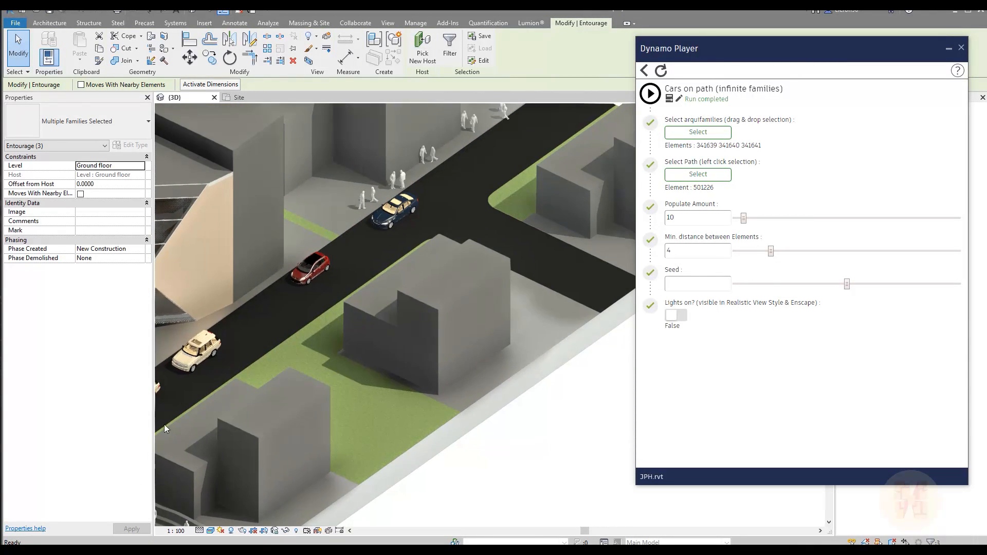
pyautogui.moveTo(565, 139); pyautogui.dragTo(386, 314, button='middle')
pyautogui.click(48, 24)
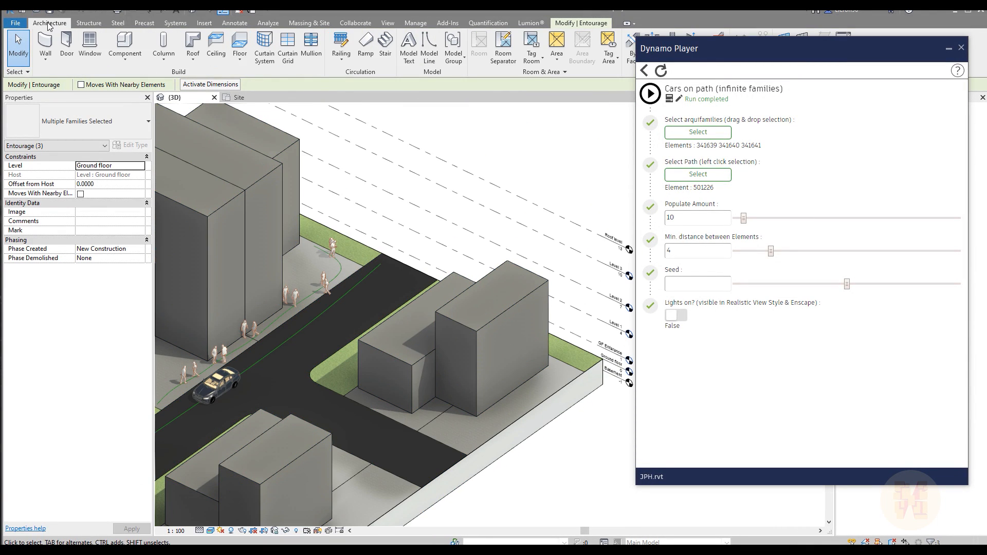
pyautogui.click(427, 58)
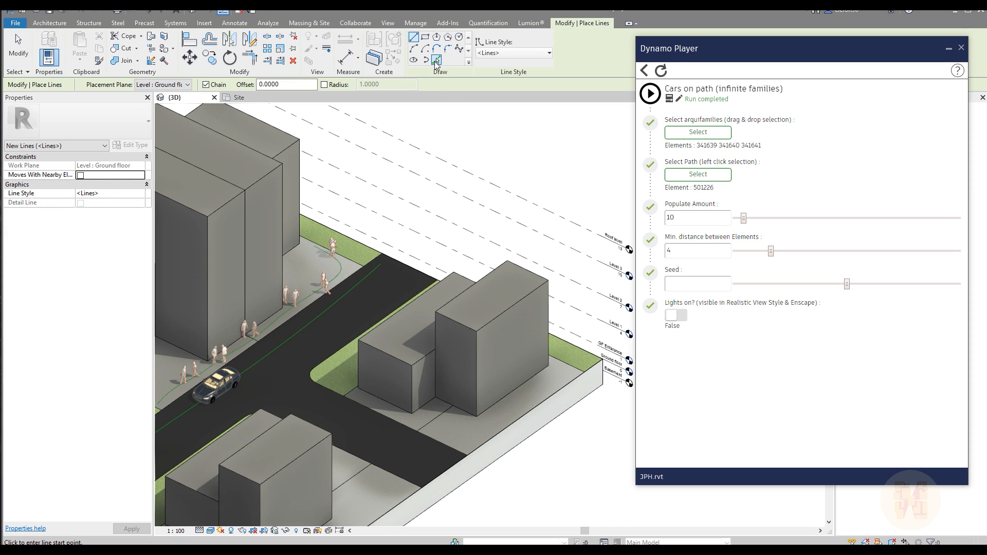
pyautogui.click(459, 49)
pyautogui.click(341, 331)
pyautogui.moveTo(150, 481)
pyautogui.mouseDown(button='middle')
pyautogui.moveTo(379, 304)
pyautogui.moveTo(437, 244)
pyautogui.mouseUp(button='middle')
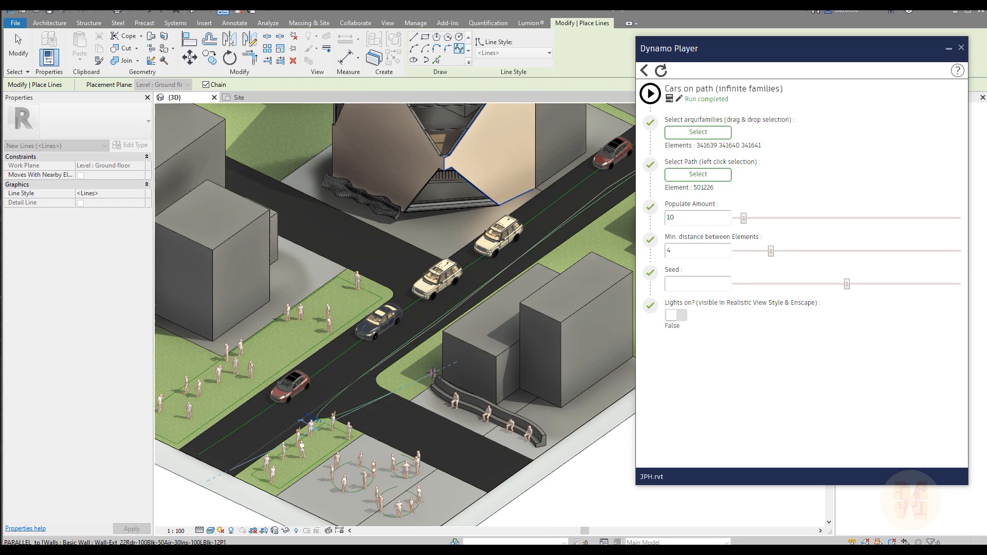
# - Try to run the Cars on path script with the second spline as path and no seed value, and undo the placement
pyautogui.click(698, 174)
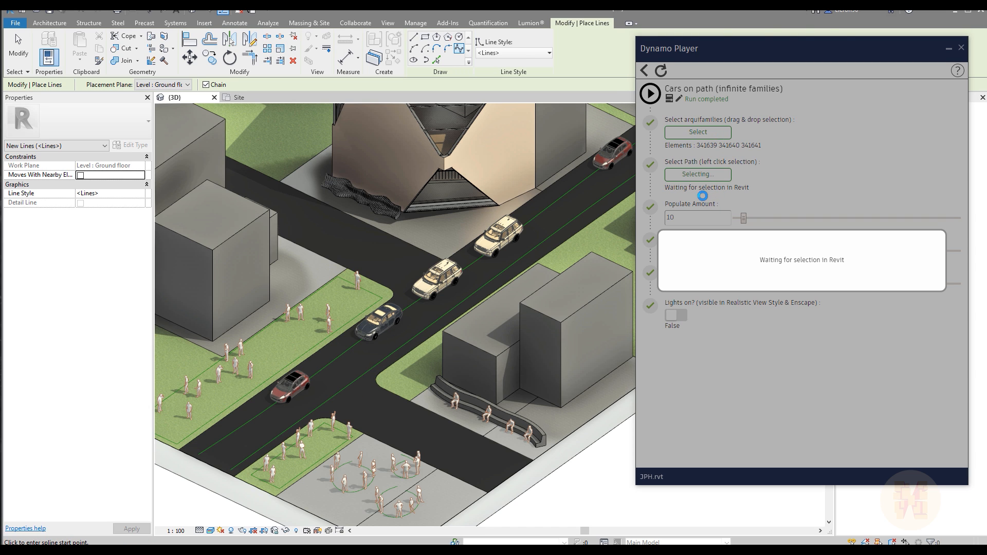
pyautogui.scroll(3, 281, 445)
pyautogui.moveTo(280, 445); pyautogui.dragTo(338, 395, button='middle')
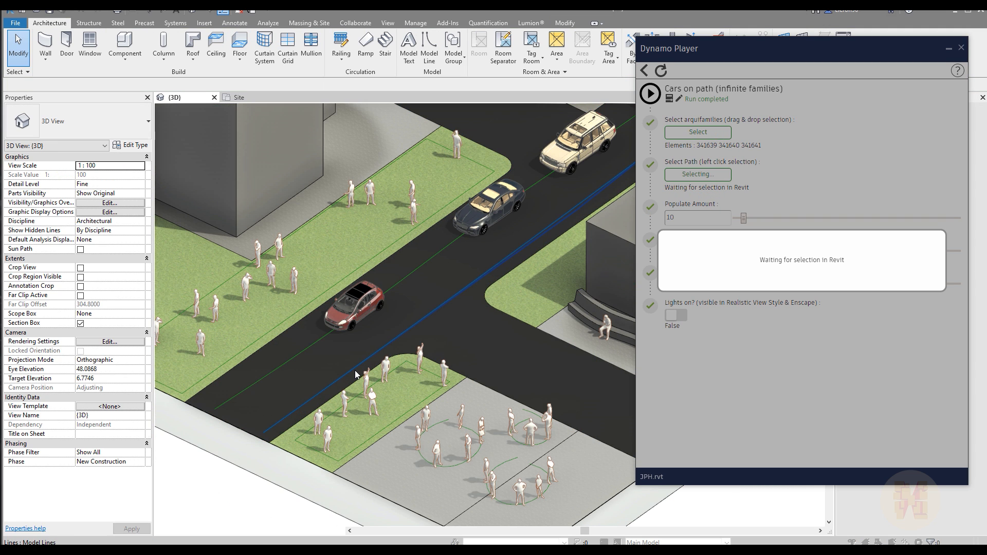
pyautogui.click(356, 372)
pyautogui.click(651, 101)
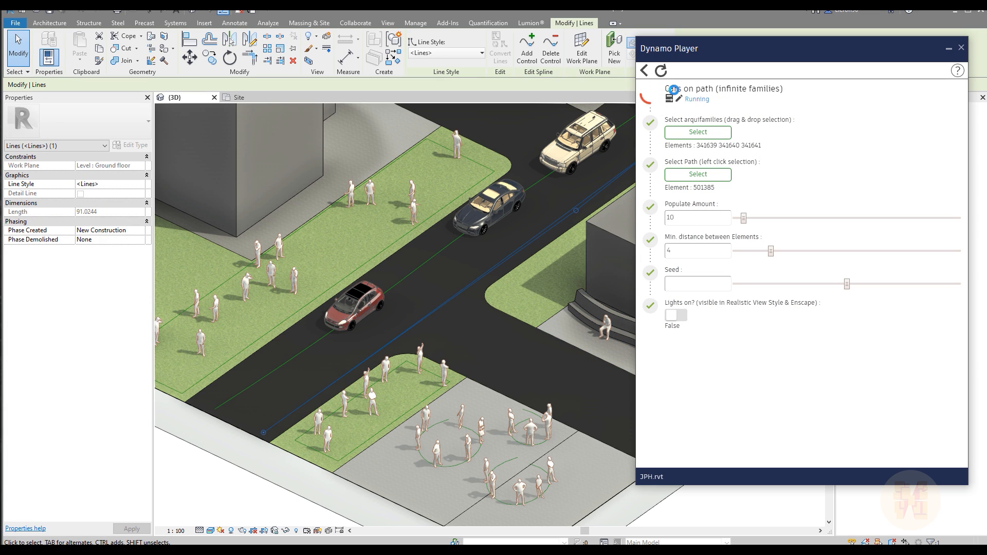
pyautogui.scroll(-3, 521, 312)
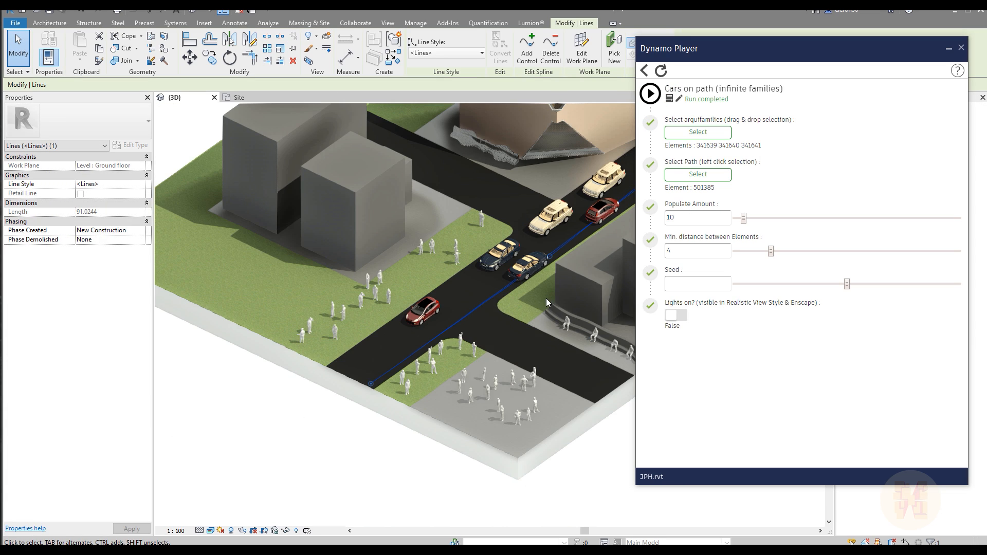
pyautogui.moveTo(455, 333); pyautogui.dragTo(206, 484, button='middle')
pyautogui.keyDown('shift'); pyautogui.moveTo(554, 251); pyautogui.dragTo(429, 332, button='middle'); pyautogui.keyUp('shift')
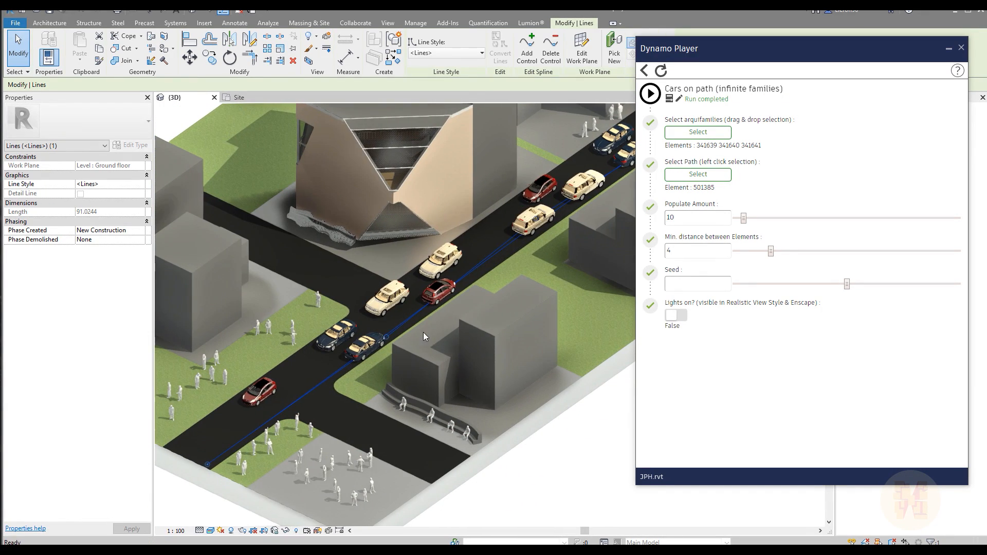
pyautogui.scroll(3, 458, 227)
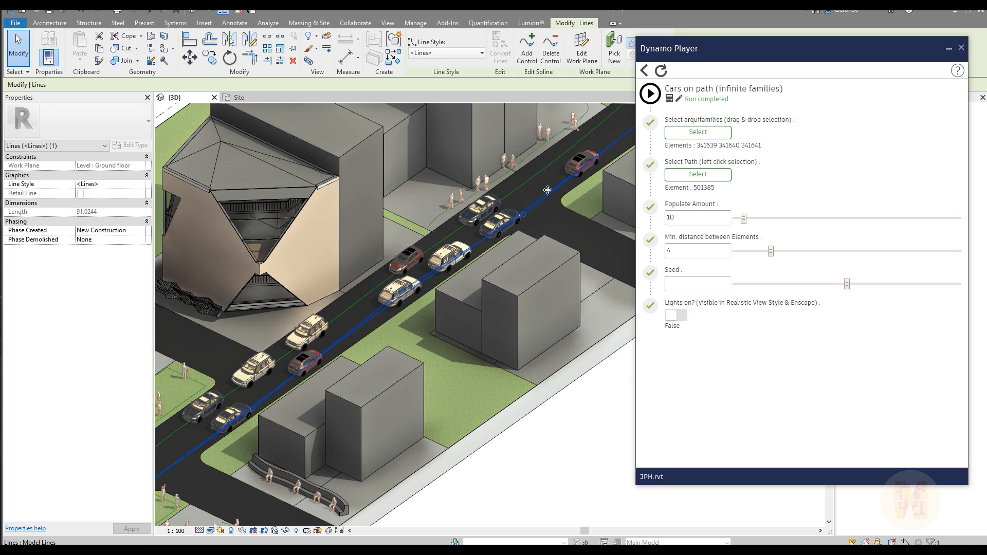
pyautogui.press('Escape')
pyautogui.scroll(5, 442, 293)
pyautogui.moveTo(514, 292); pyautogui.dragTo(490, 317, button='middle')
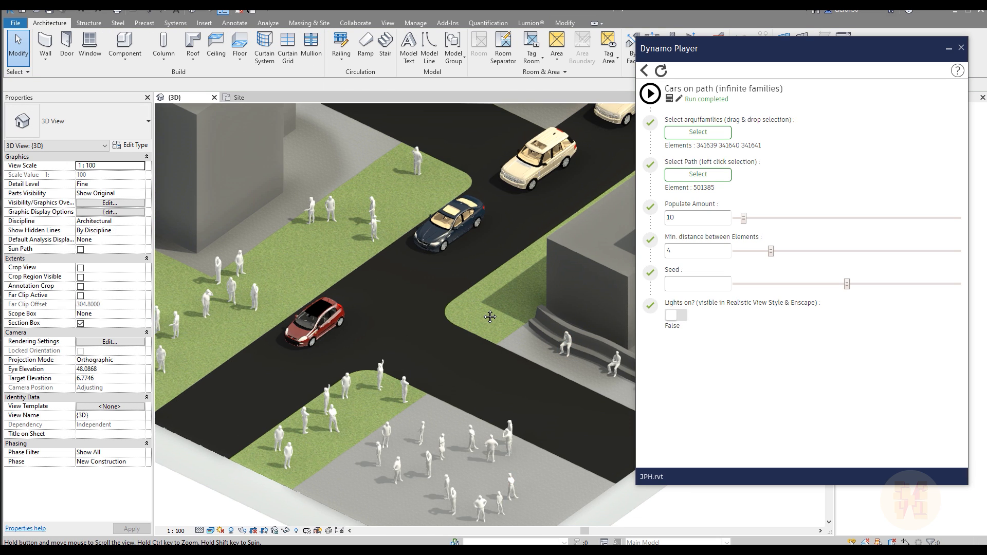
# - Set the seed to 10, assign the opposite lane's spline as path and run the Cars on path script
pyautogui.click(696, 284)
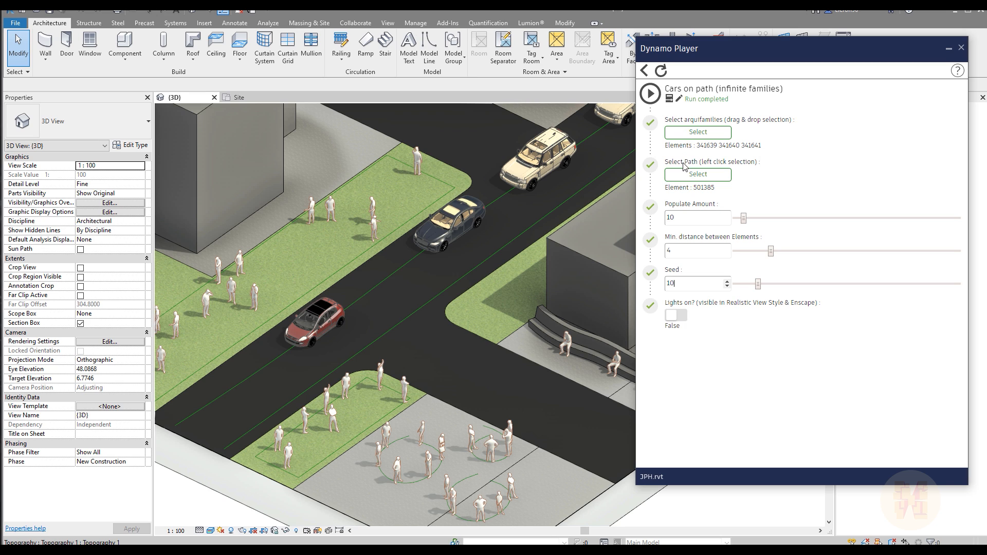
pyautogui.click(698, 175)
pyautogui.click(362, 350)
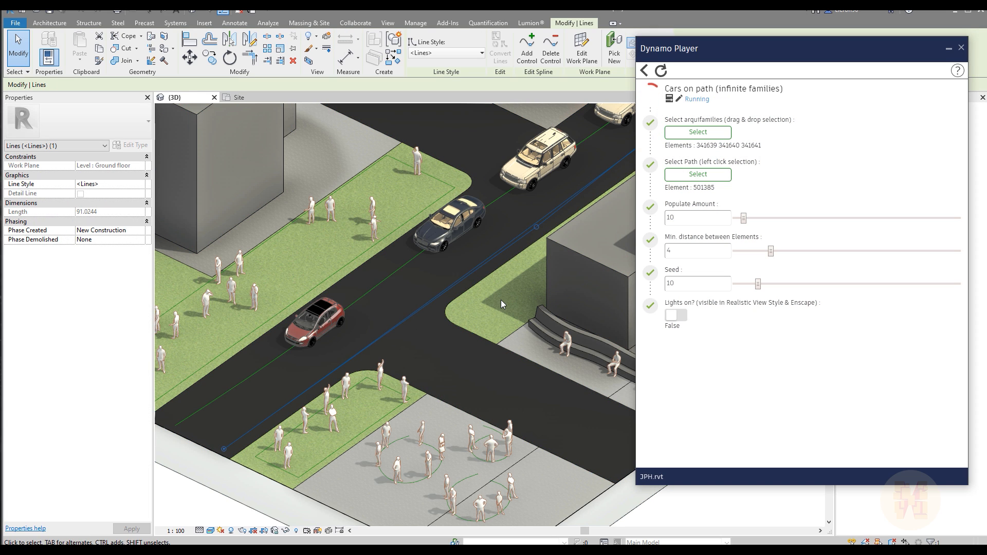
# - Examine the distribution and driving direction of the cars along both lanes of the main road, including a single car up close
pyautogui.scroll(-5, 431, 342)
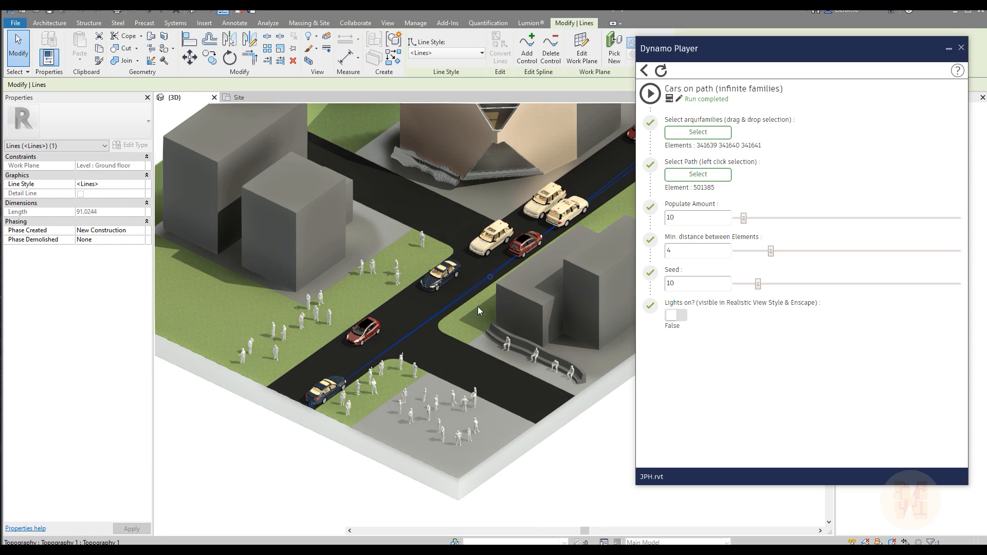
pyautogui.scroll(5, 464, 326)
pyautogui.scroll(-3, 432, 317)
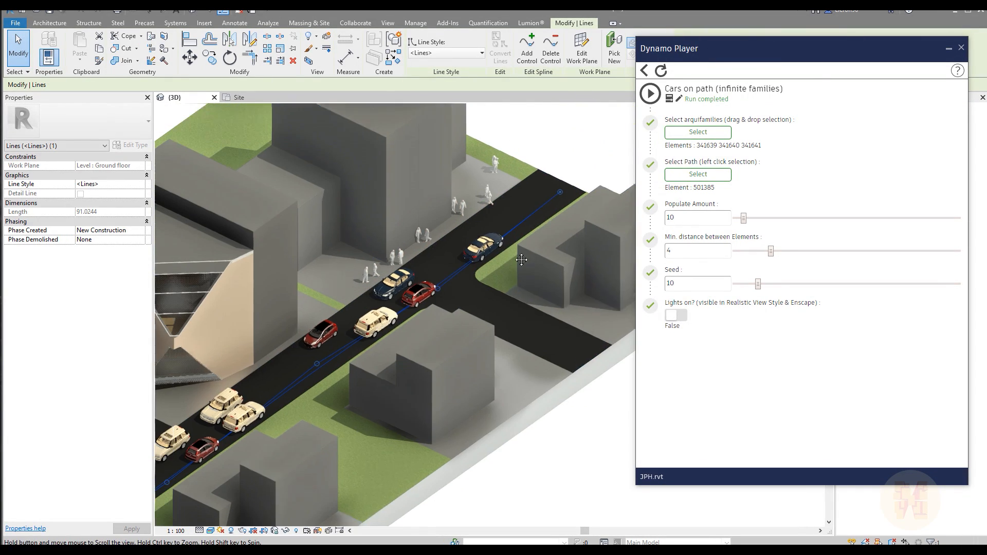
pyautogui.scroll(5, 441, 281)
pyautogui.scroll(-3, 441, 281)
pyautogui.scroll(4, 346, 363)
pyautogui.scroll(6, 341, 369)
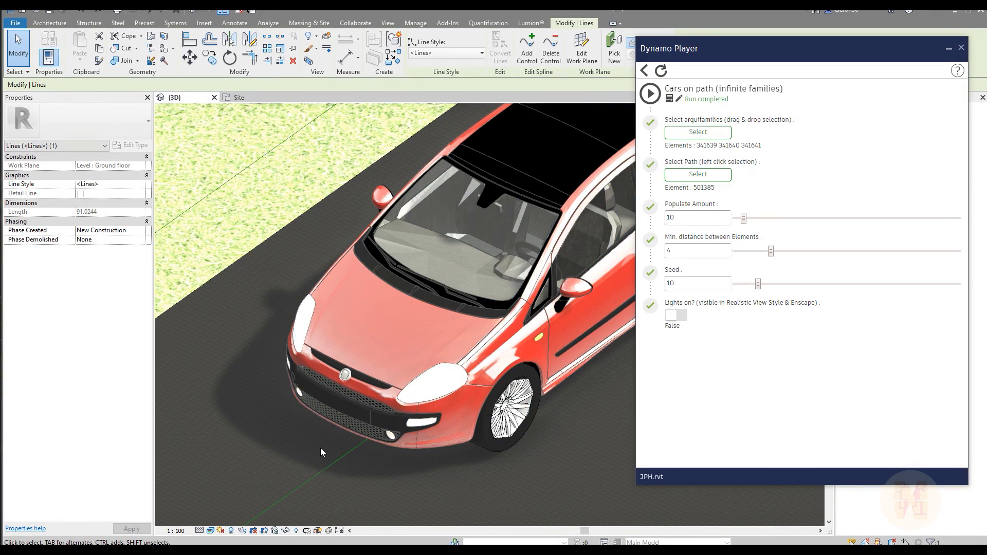
pyautogui.scroll(-4, 320, 448)
pyautogui.scroll(-5, 344, 423)
pyautogui.moveTo(343, 424); pyautogui.dragTo(346, 392, button='middle')
pyautogui.scroll(4, 391, 369)
pyautogui.scroll(-4, 392, 369)
pyautogui.scroll(4, 490, 294)
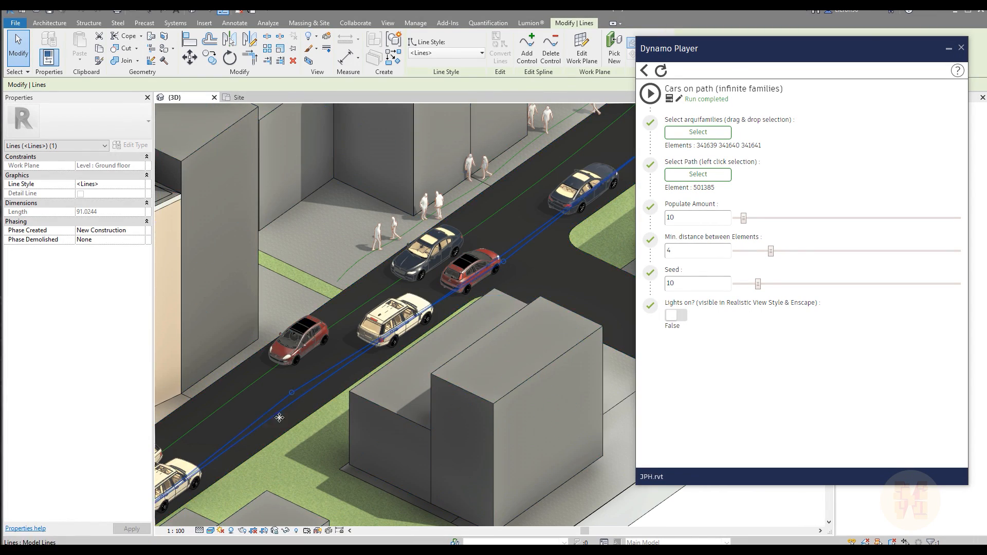
pyautogui.scroll(-4, 276, 418)
pyautogui.moveTo(276, 419); pyautogui.dragTo(322, 414, button='middle')
pyautogui.scroll(4, 321, 414)
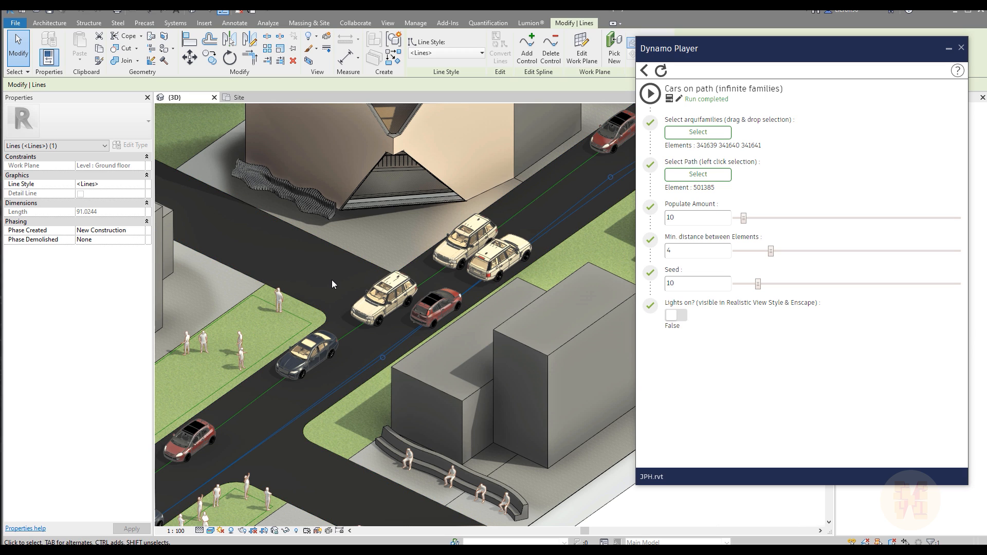
pyautogui.scroll(-3, 353, 379)
pyautogui.scroll(4, 369, 333)
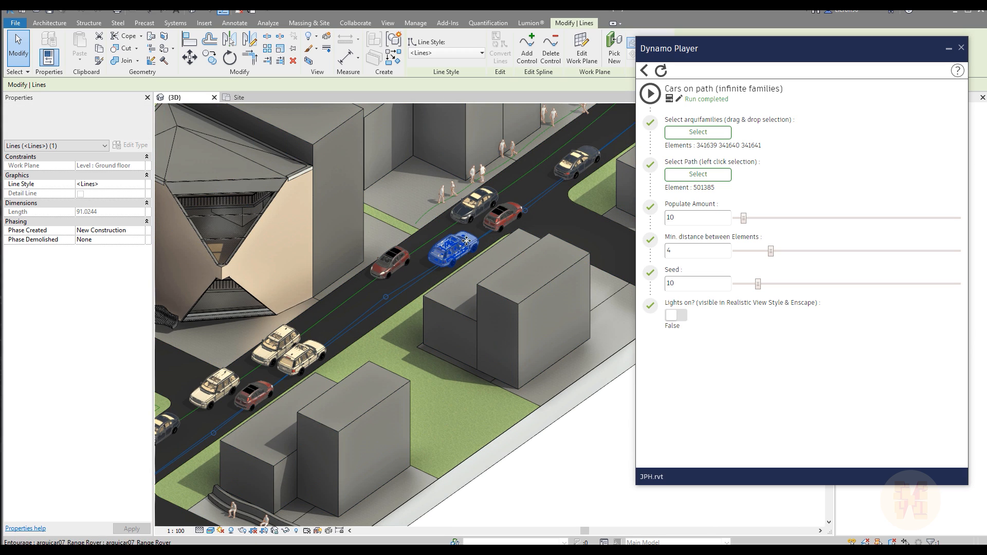
pyautogui.moveTo(372, 360); pyautogui.dragTo(430, 314, button='middle')
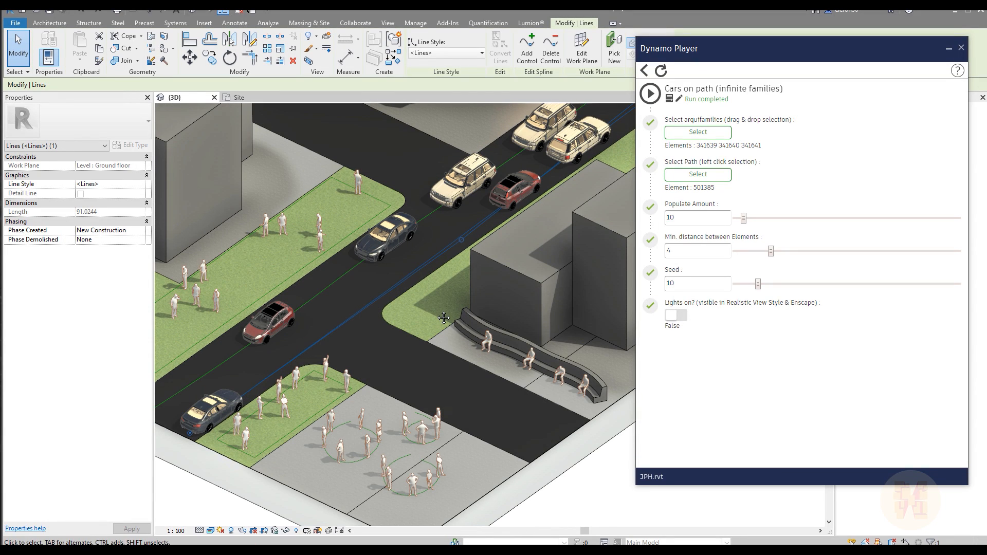
# - Try to draw chained straight model lines along the side street and around the corner onto the main road
pyautogui.scroll(3, 498, 358)
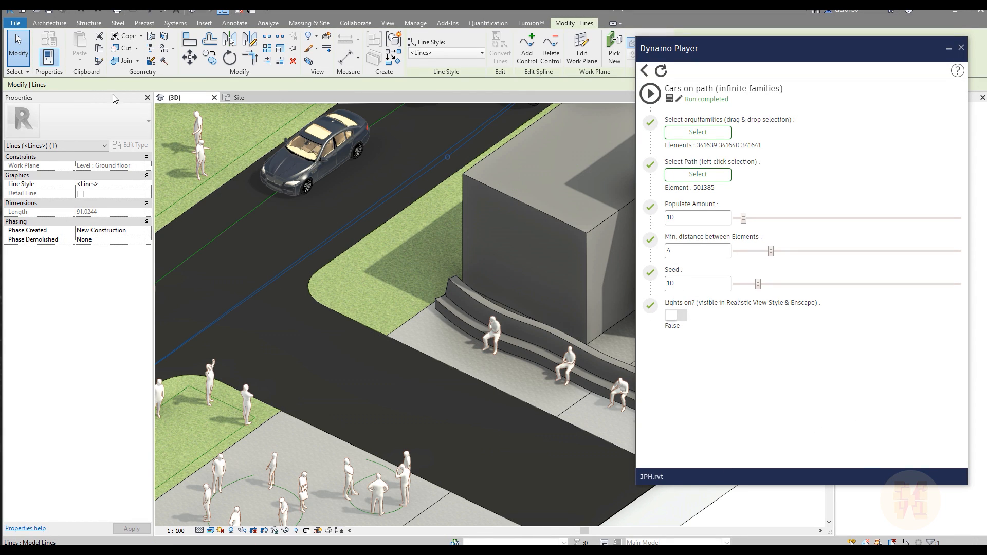
pyautogui.click(49, 23)
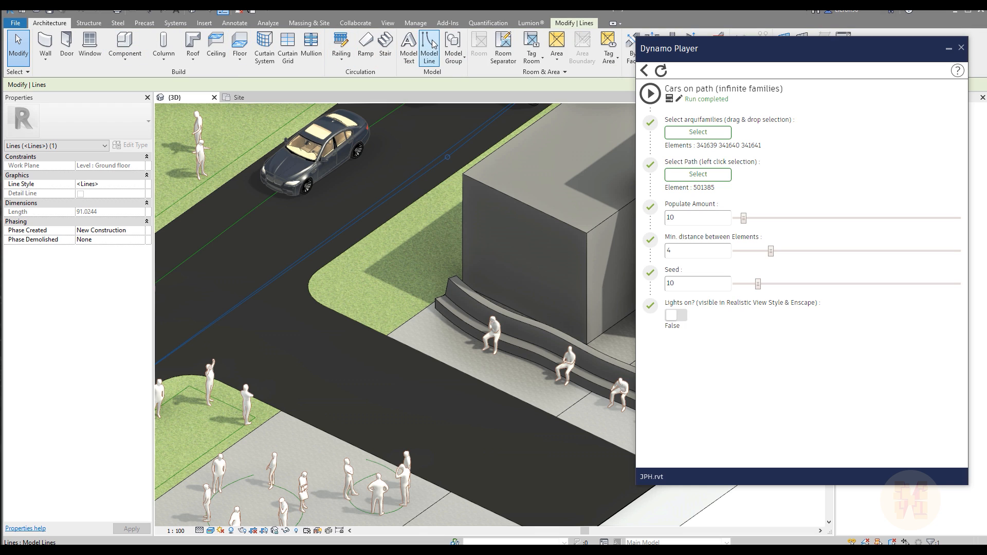
pyautogui.click(429, 54)
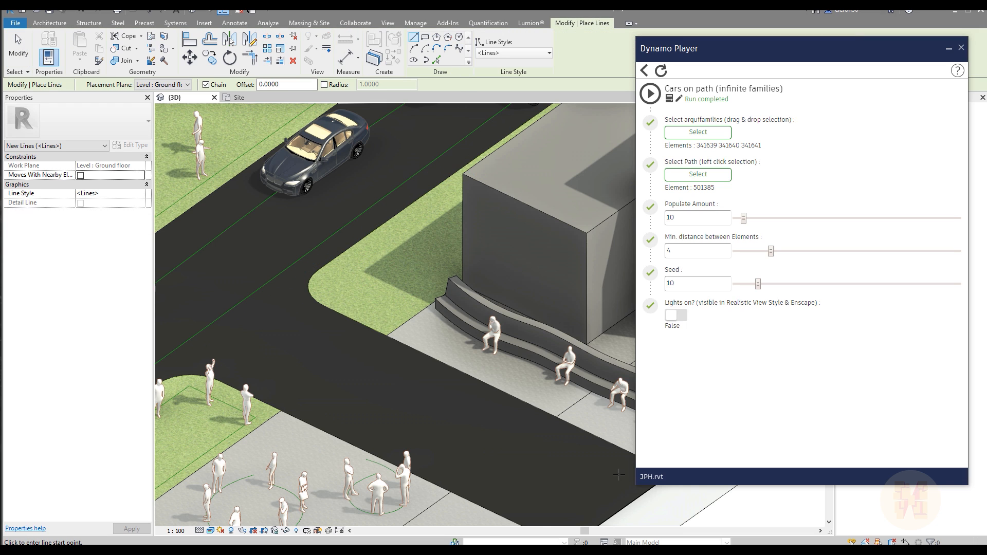
pyautogui.click(618, 474)
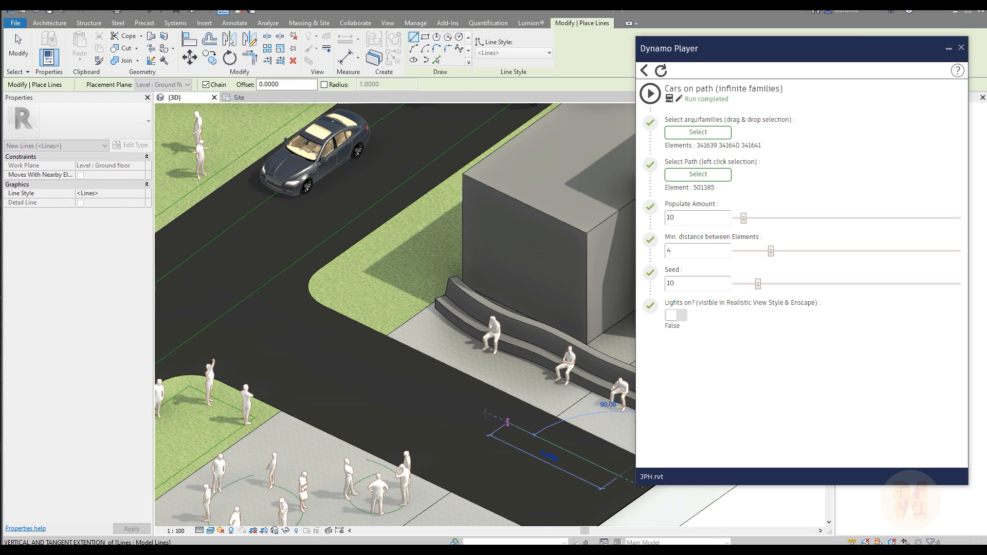
pyautogui.click(311, 342)
pyautogui.click(274, 302)
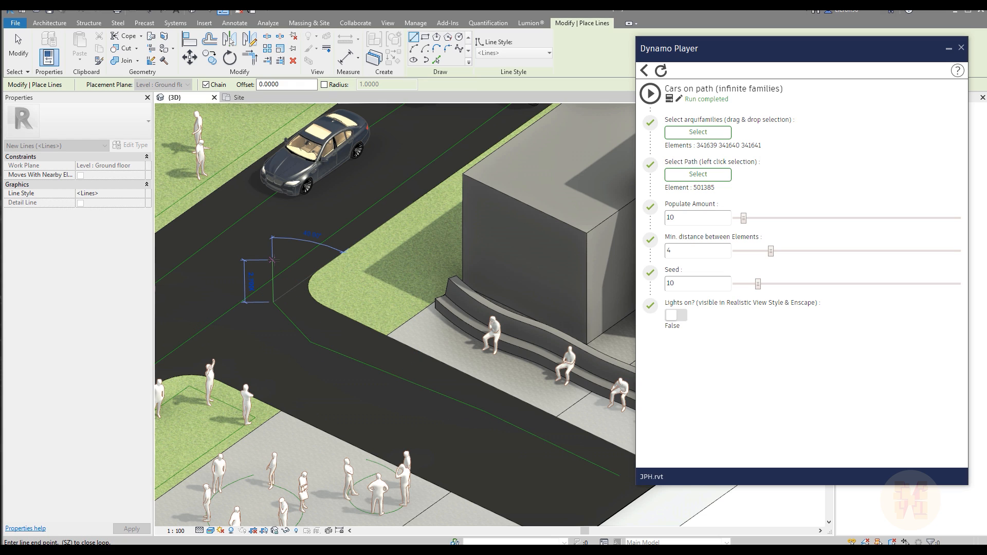
pyautogui.press('Escape')
pyautogui.press('Escape')
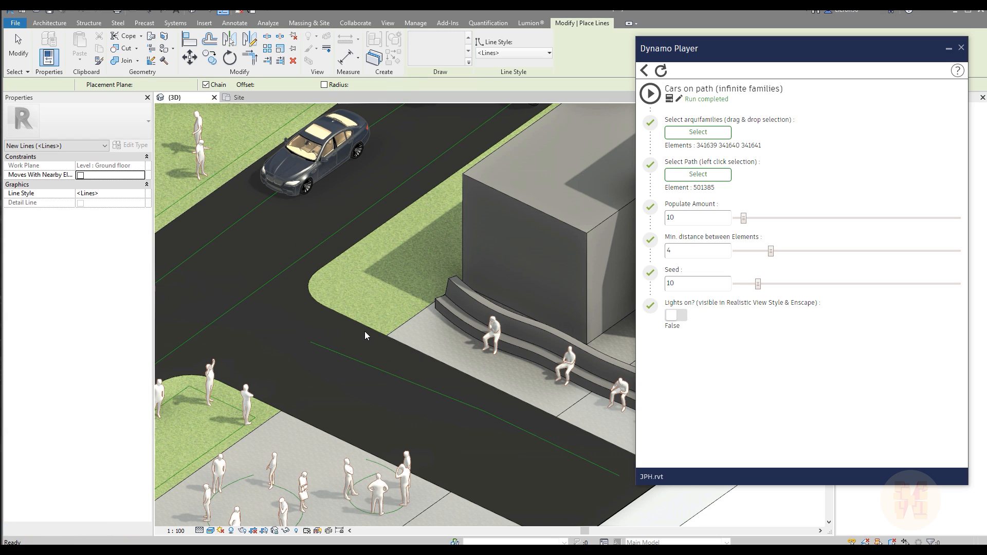
pyautogui.hotkey('ctrl', 'z')
pyautogui.hotkey('ctrl', 'z')
# - Draw a spline model line on the Ground floor plane from the side street's outer end, curving around the grass corner onto the main road
pyautogui.click(460, 47)
pyautogui.click(477, 404)
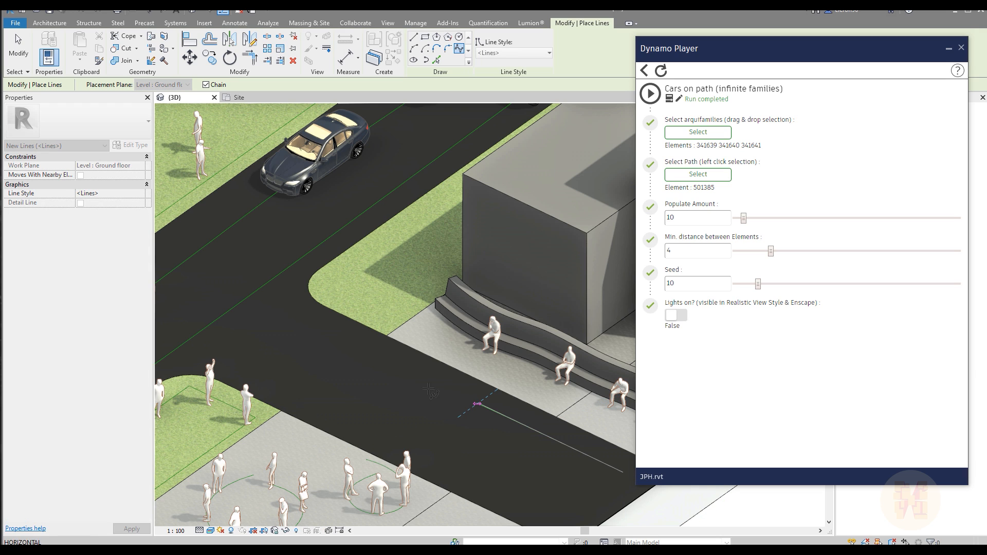
pyautogui.click(356, 355)
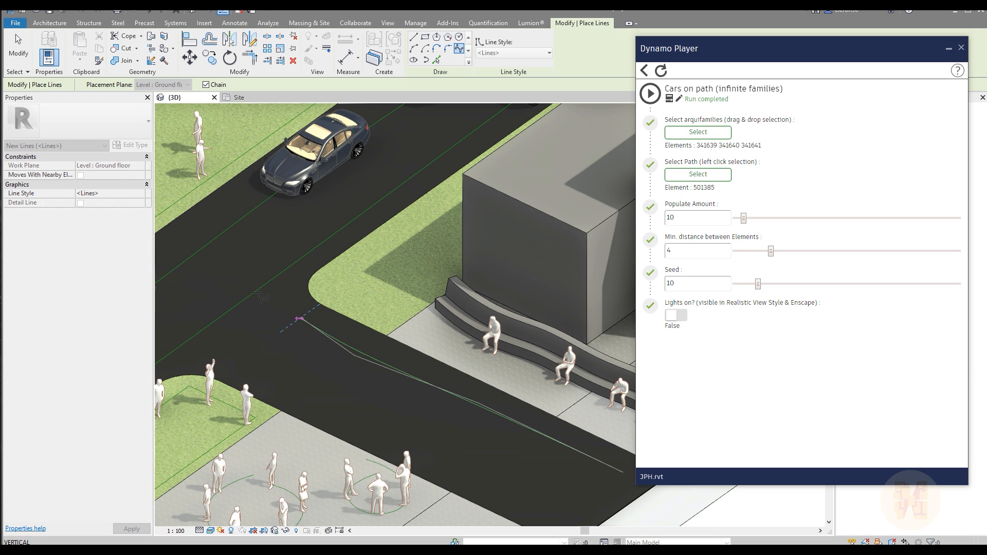
pyautogui.scroll(3, 301, 321)
pyautogui.click(265, 312)
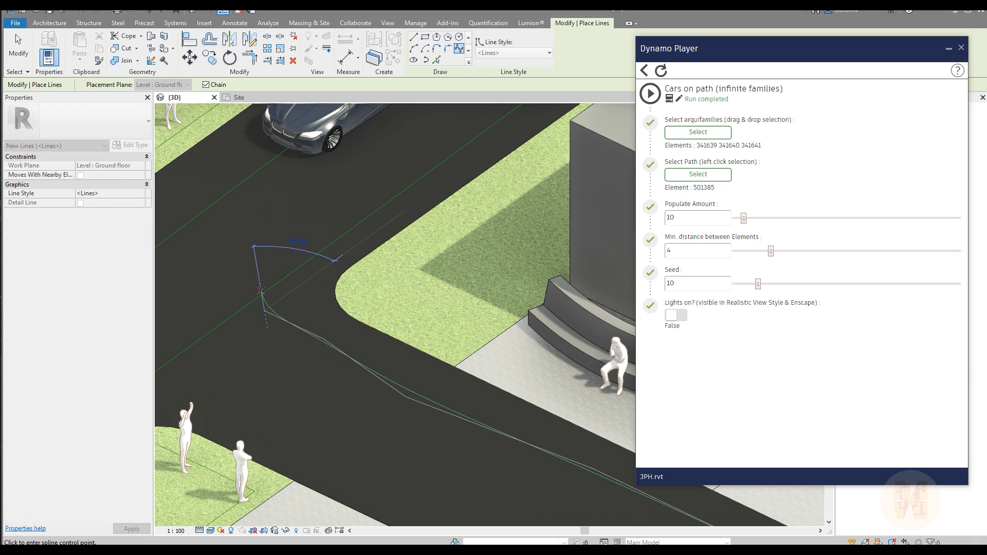
pyautogui.click(258, 273)
pyautogui.click(275, 247)
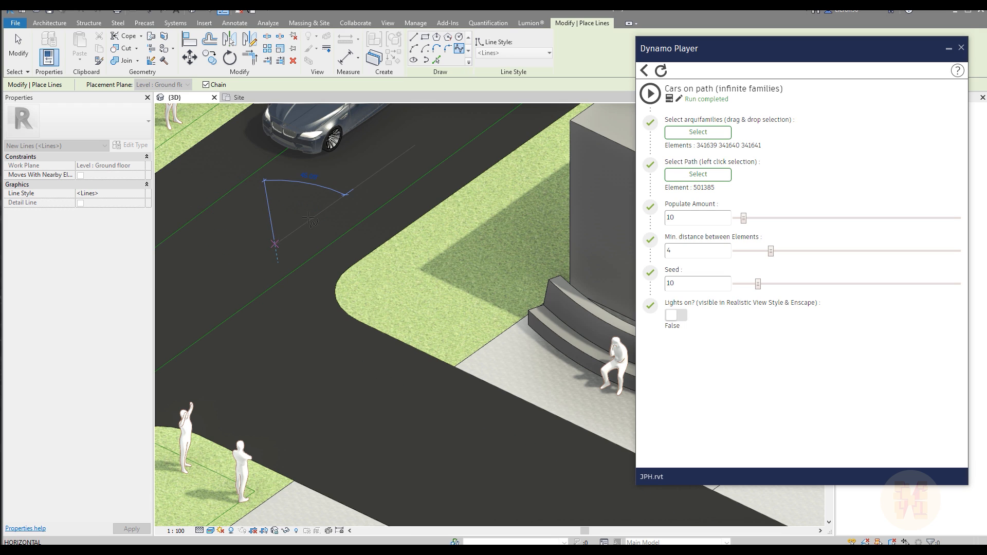
pyautogui.click(351, 216)
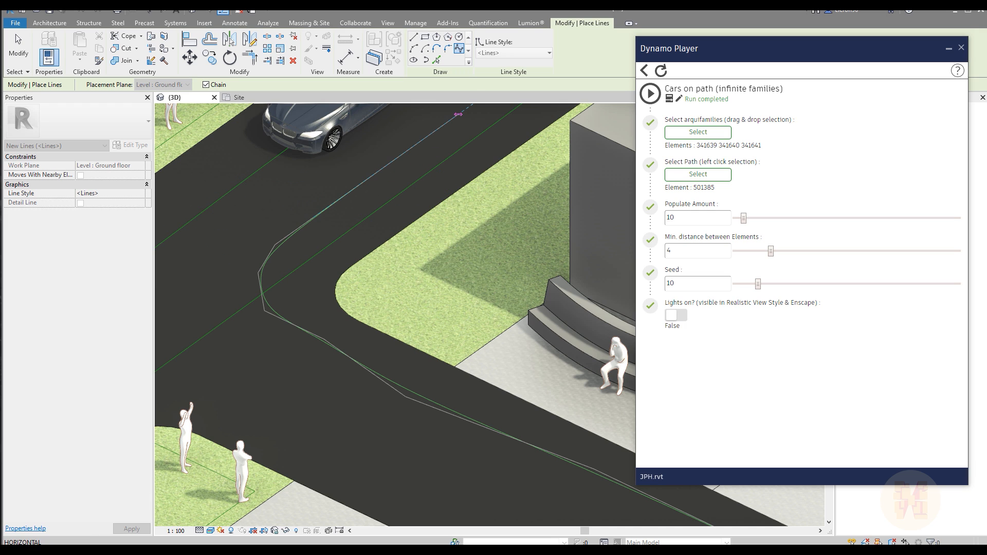
pyautogui.scroll(-3, 431, 180)
pyautogui.click(457, 174)
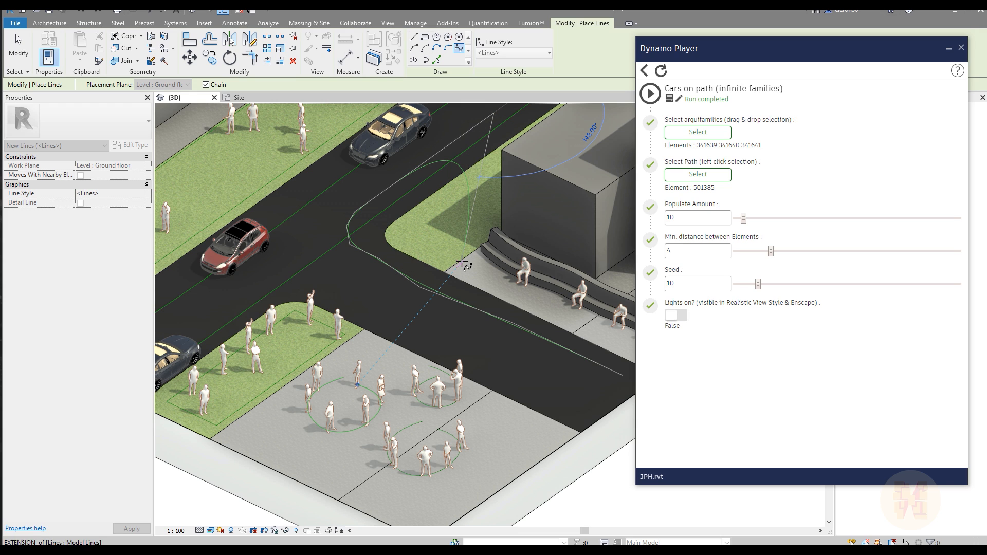
pyautogui.press('Escape')
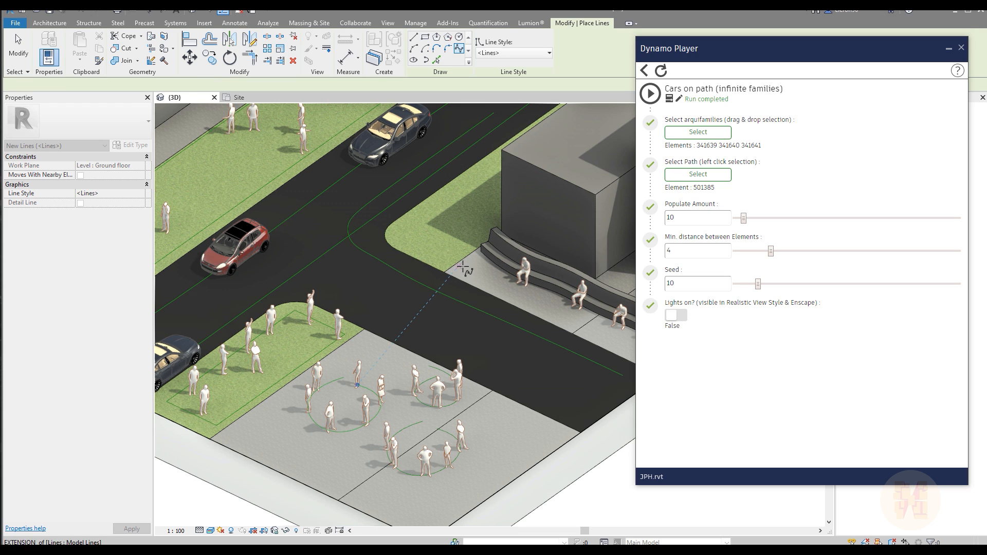
# - Assign the spline curving from the side street as path, set the populate amount to 5 and seed to 76, and run Cars on path
pyautogui.moveTo(467, 269); pyautogui.dragTo(455, 345, button='middle')
pyautogui.click(699, 175)
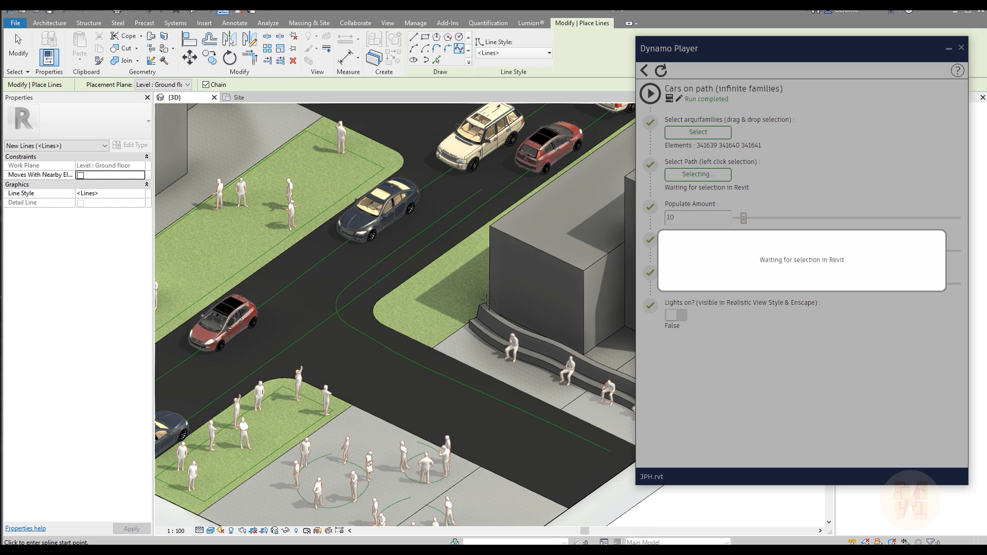
pyautogui.scroll(3, 388, 350)
pyautogui.click(389, 346)
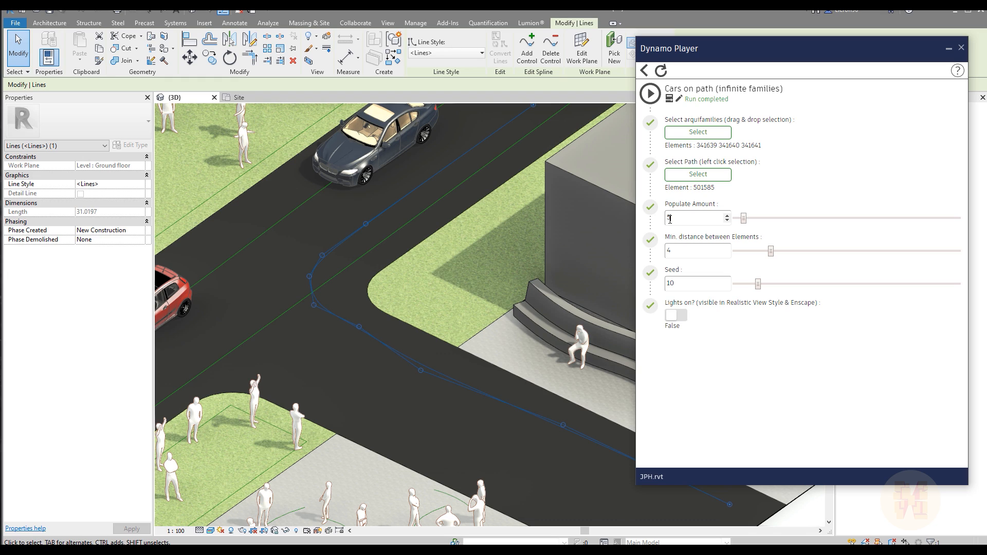
pyautogui.click(762, 366)
pyautogui.moveTo(758, 284); pyautogui.dragTo(904, 284)
pyautogui.click(650, 93)
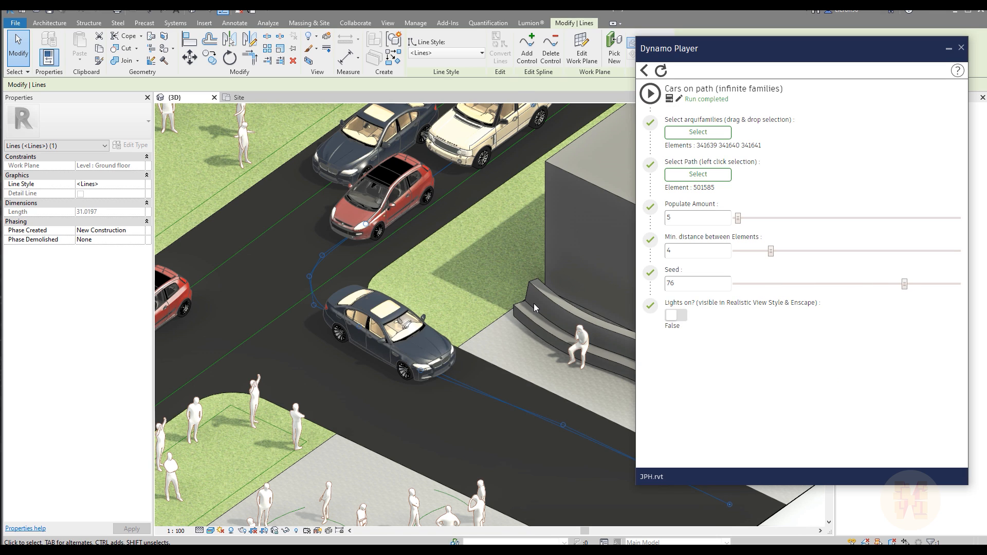
# - Examine the cars placed around the side street corner and along the main road, from overview to close range
pyautogui.scroll(-3, 451, 355)
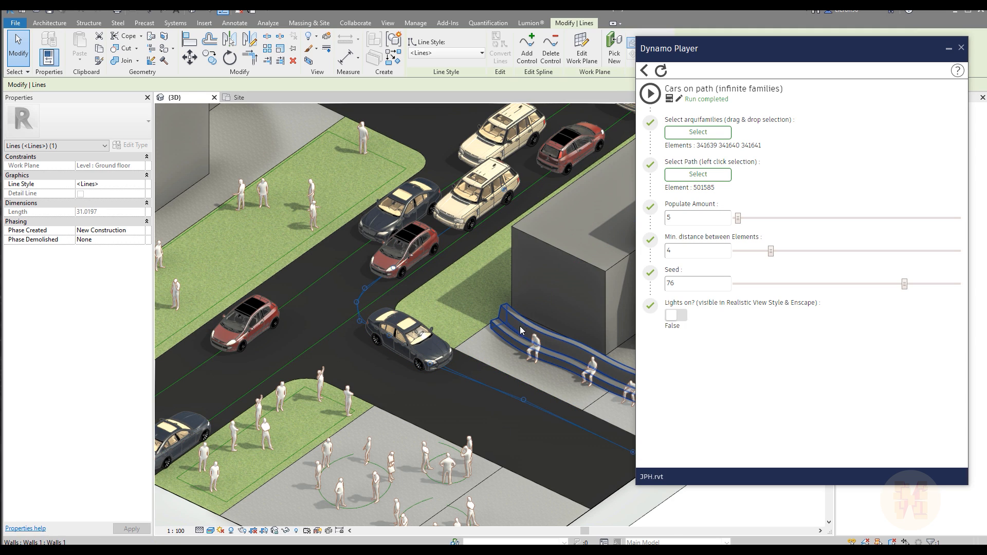
pyautogui.moveTo(481, 316); pyautogui.dragTo(449, 294, button='middle')
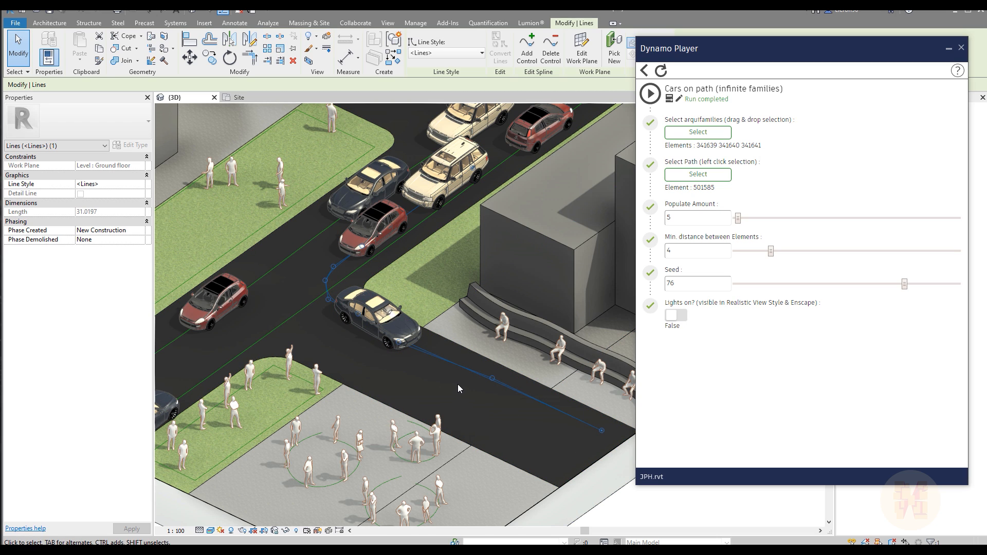
pyautogui.scroll(-5, 546, 344)
pyautogui.moveTo(545, 344); pyautogui.dragTo(404, 413, button='middle')
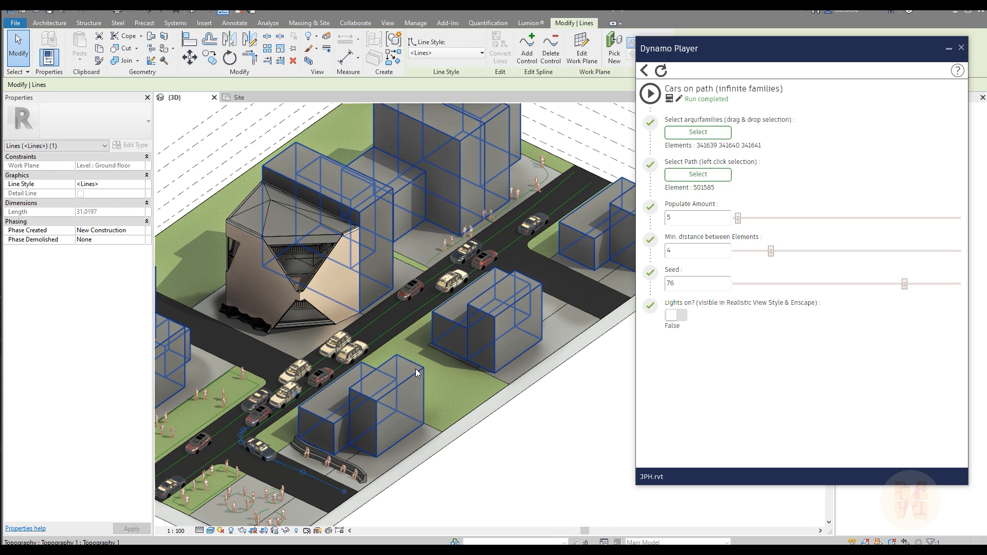
pyautogui.scroll(2, 422, 370)
pyautogui.moveTo(437, 371); pyautogui.dragTo(531, 332, button='middle')
pyautogui.scroll(4, 381, 394)
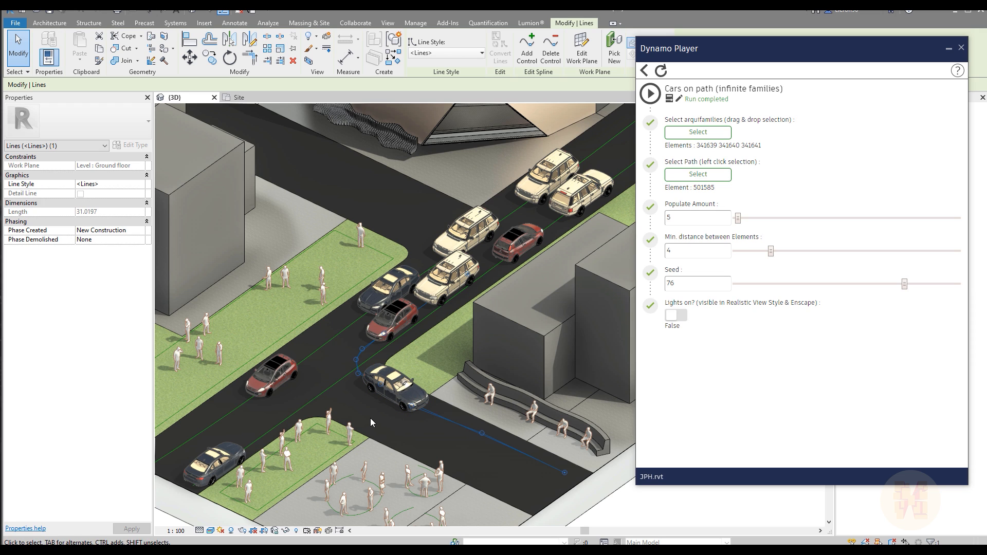
pyautogui.moveTo(381, 378); pyautogui.dragTo(401, 361, button='middle')
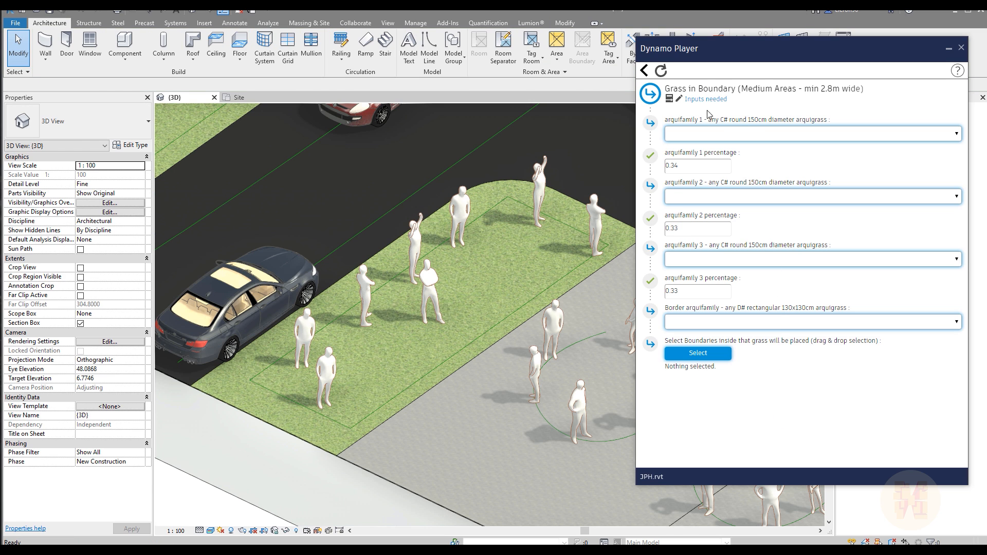
# - Open the Grass in Boundary (Medium Areas - min 2.8m wide) script and temporarily isolate the rectangular boundary chain on the corner lawn
pyautogui.click(644, 71)
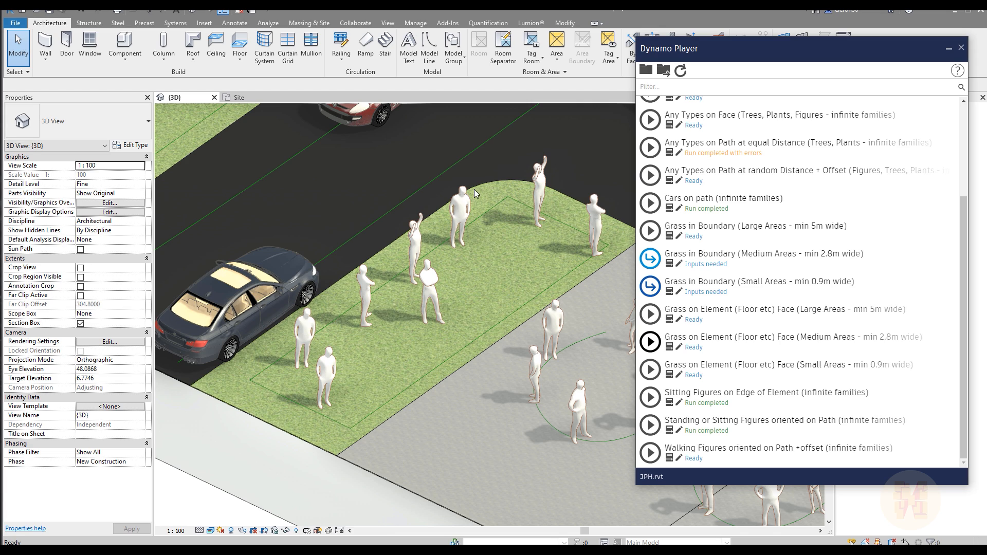
pyautogui.click(670, 264)
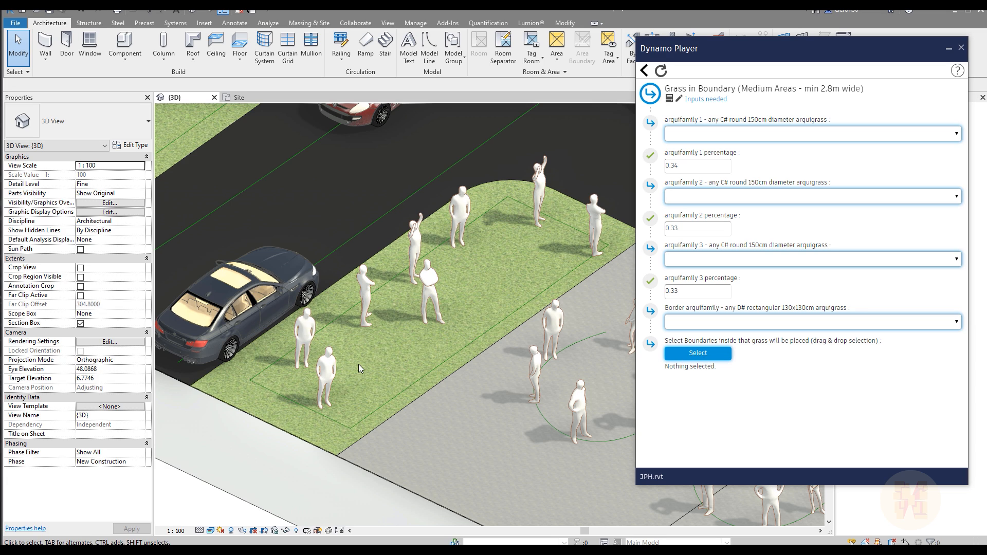
pyautogui.press('Tab')
pyautogui.click(345, 424)
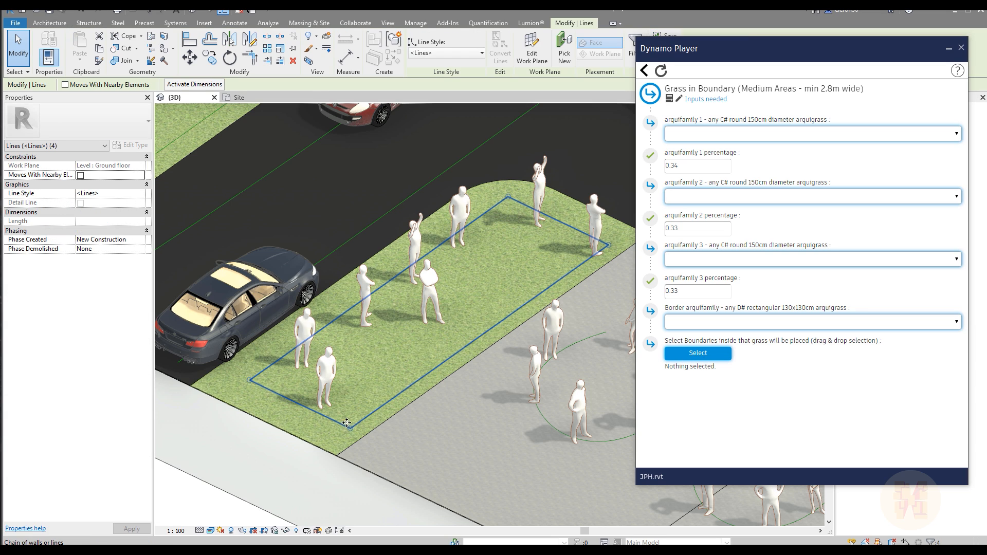
pyautogui.click(286, 535)
pyautogui.click(308, 494)
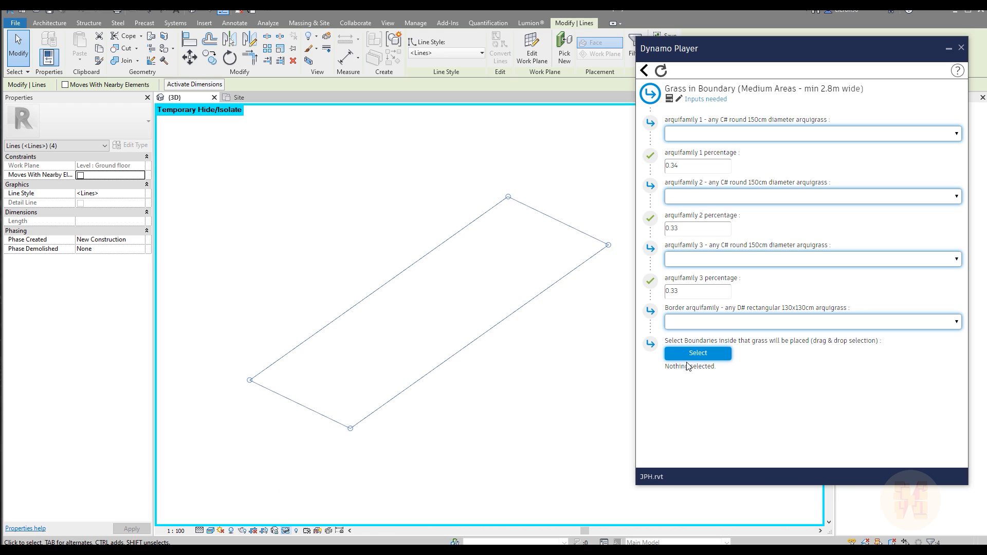
# - Assign the isolated lines as the grass boundaries, reset the temporary isolation and clear the selection
pyautogui.click(690, 354)
pyautogui.moveTo(237, 471); pyautogui.dragTo(628, 166)
pyautogui.click(286, 530)
pyautogui.click(334, 520)
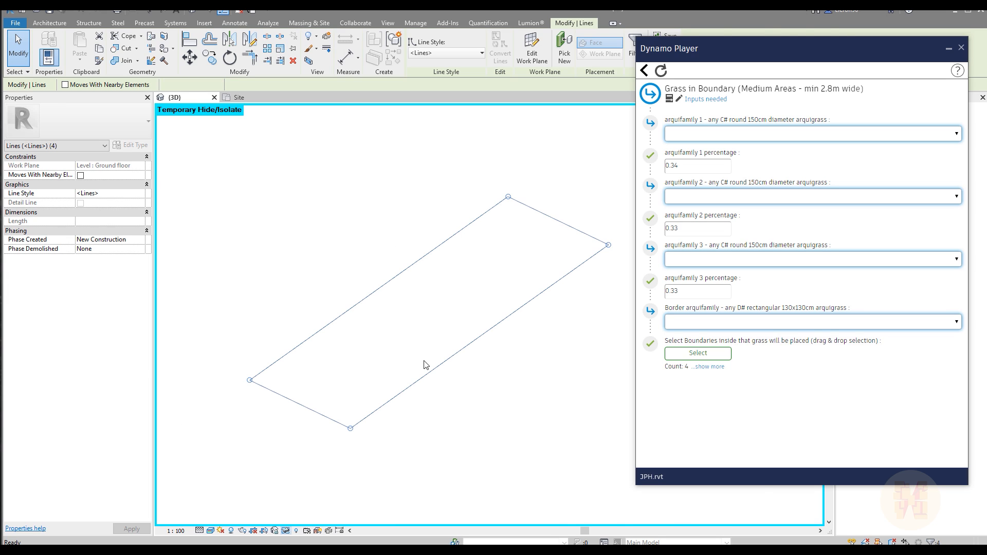
pyautogui.click(436, 456)
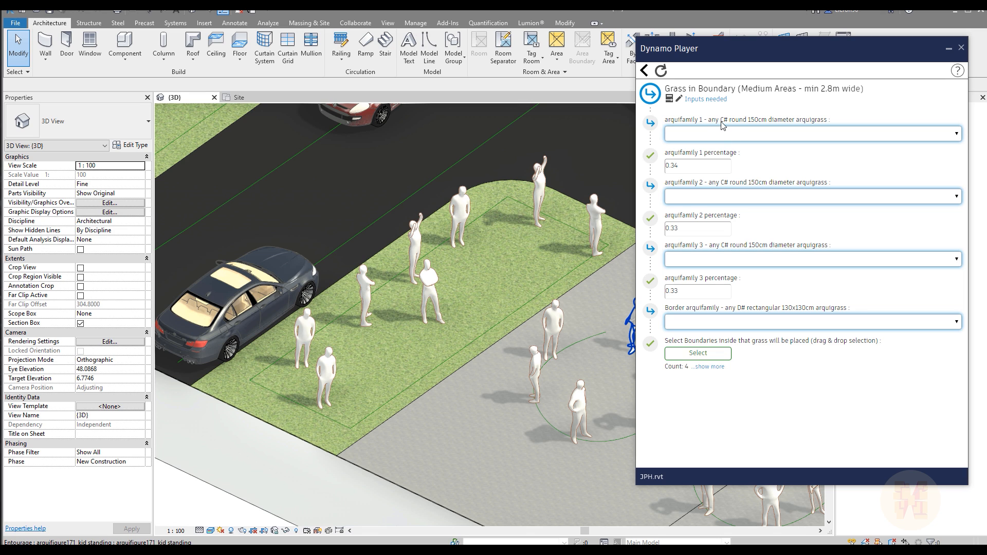
# - Choose arquigrass02-C1_grass+clover_round150cm as arquifamily 1 for the grass script
pyautogui.click(774, 134)
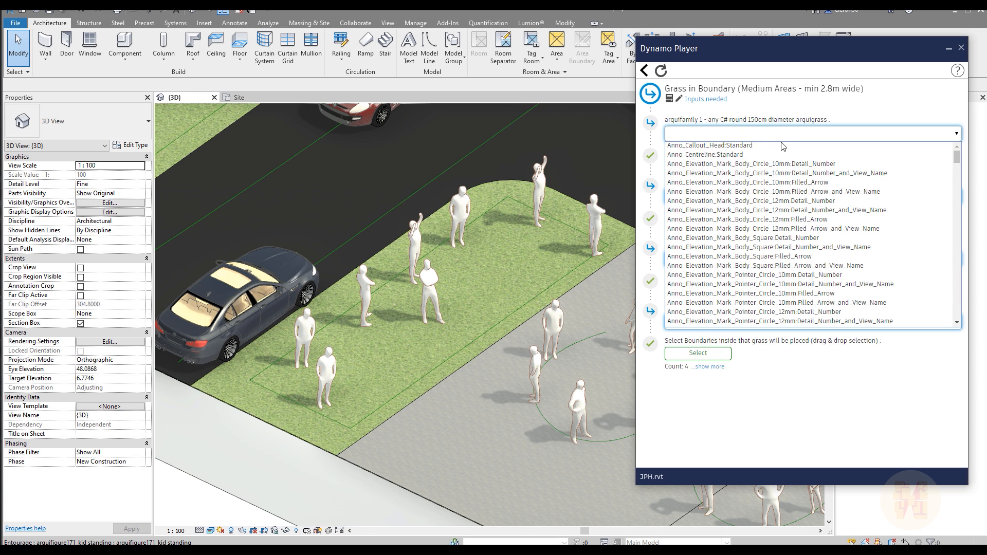
pyautogui.scroll(-5, 820, 206)
pyautogui.scroll(-10, 821, 207)
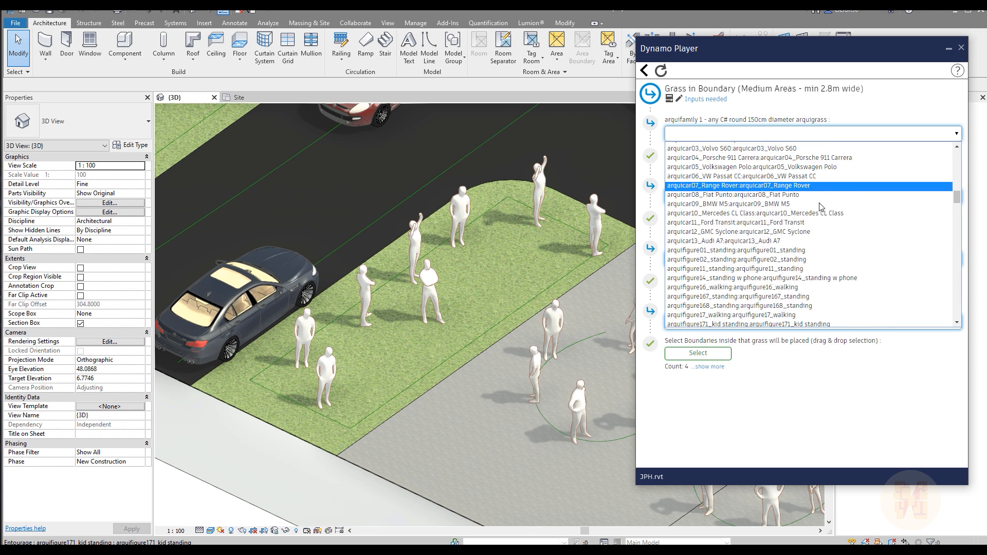
pyautogui.scroll(4, 705, 257)
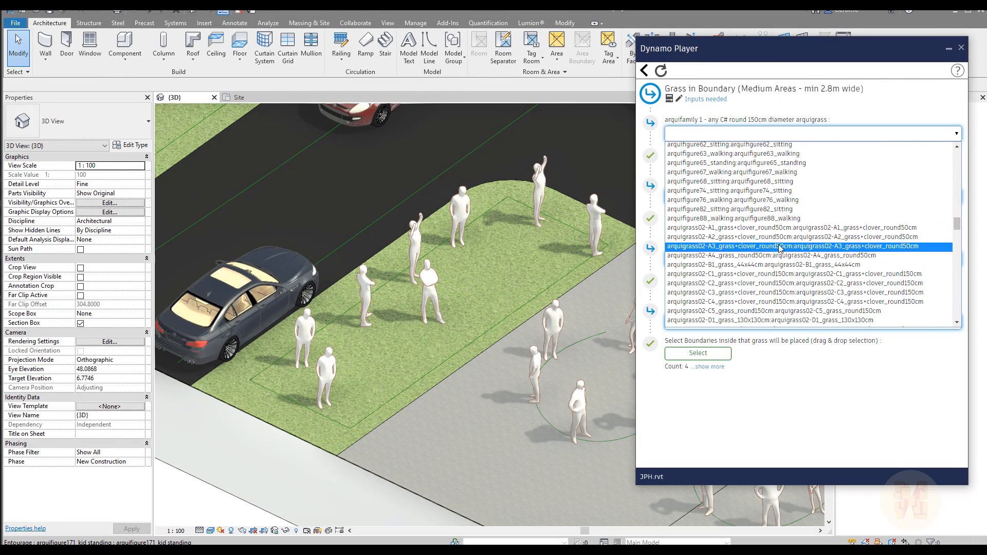
pyautogui.click(729, 275)
# - Choose arquigrass02-C4_grass+clover_round150cm as arquifamily 2
pyautogui.click(811, 199)
pyautogui.scroll(-10, 796, 272)
pyautogui.scroll(-10, 796, 272)
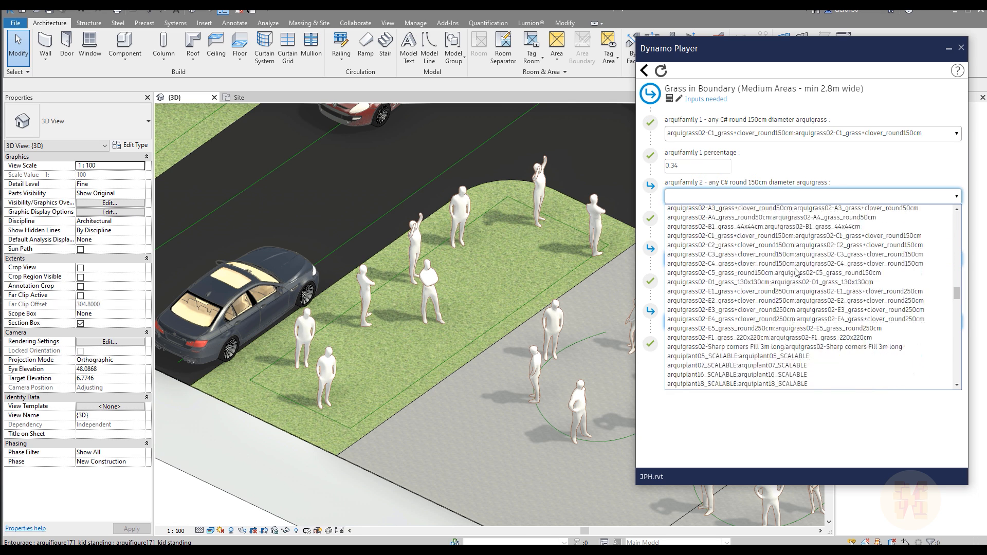
pyautogui.click(731, 263)
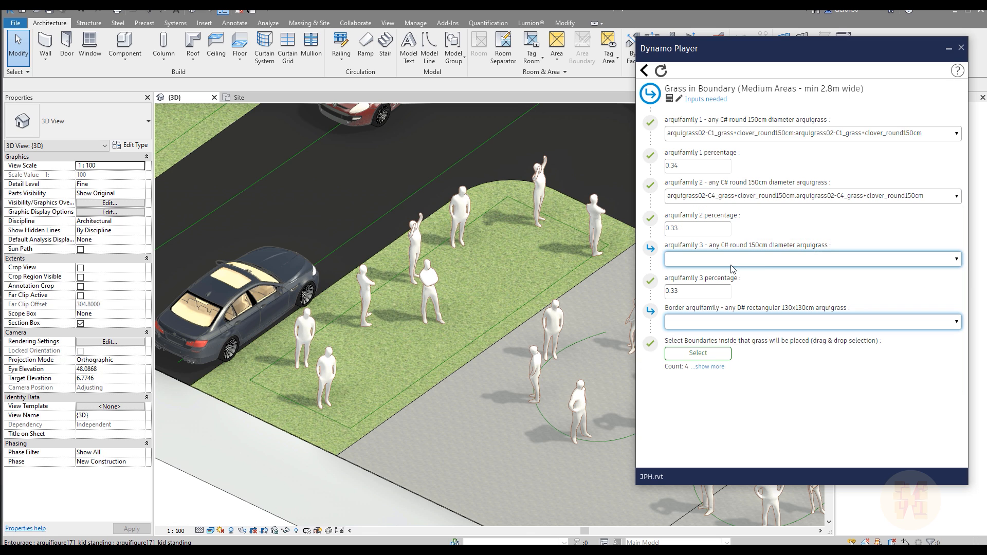
# - Choose arquigrass02-C1_grass+clover_round150cm as arquifamily 3
pyautogui.click(775, 259)
pyautogui.scroll(-10, 791, 322)
pyautogui.scroll(-5, 791, 322)
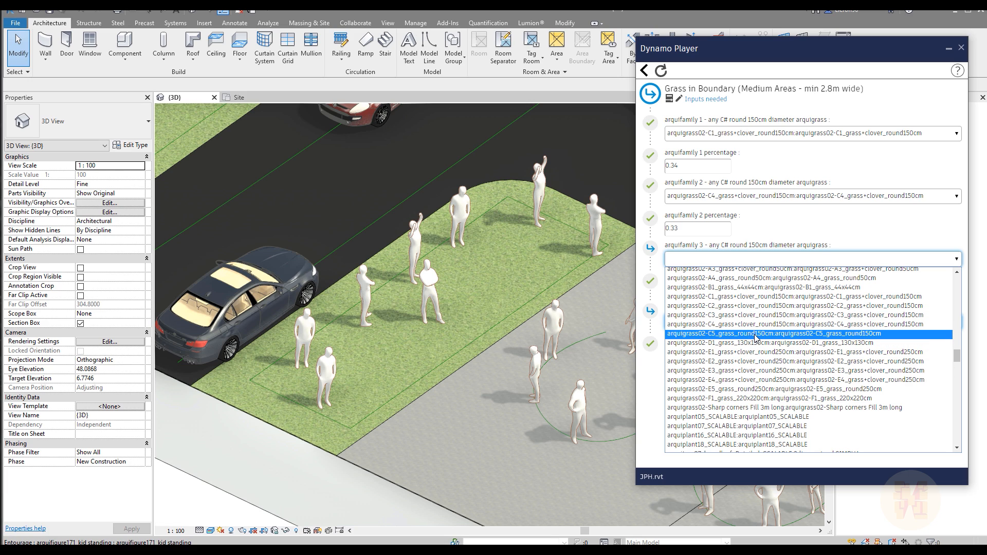
pyautogui.click(790, 297)
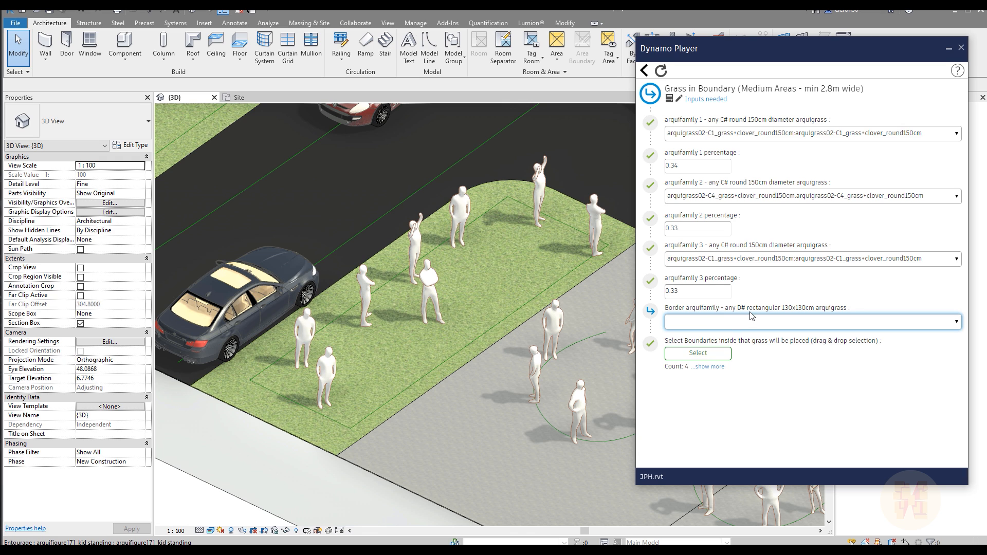
# - Choose arquigrass02-D1_grass_130x130cm as the border arquifamily and run the Grass in Boundary script
pyautogui.click(801, 324)
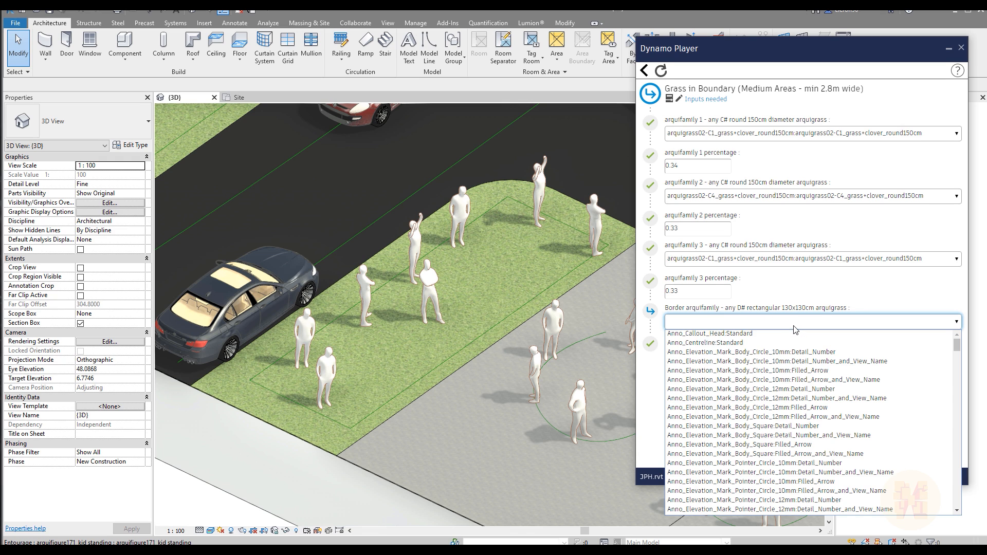
pyautogui.scroll(-10, 792, 386)
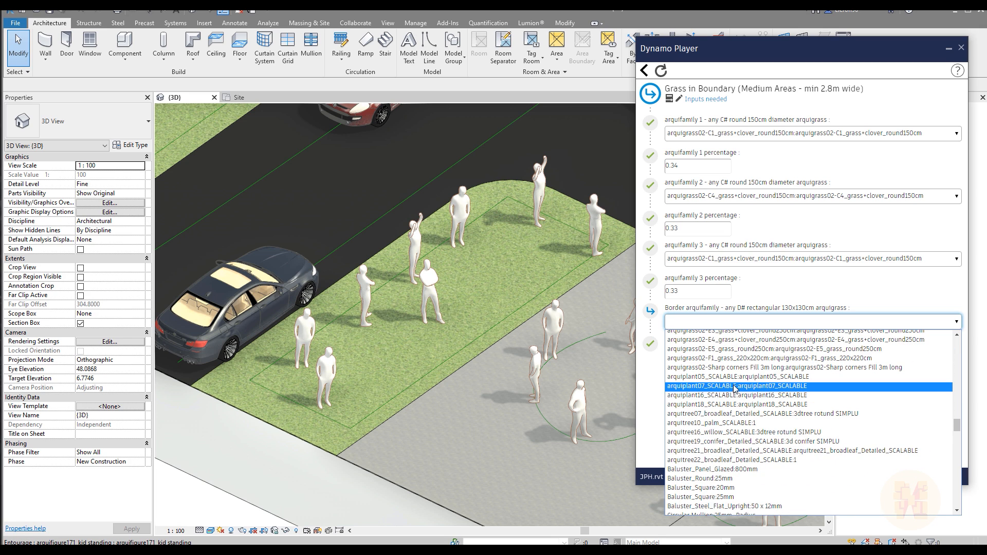
pyautogui.scroll(-3, 722, 388)
pyautogui.scroll(7, 723, 370)
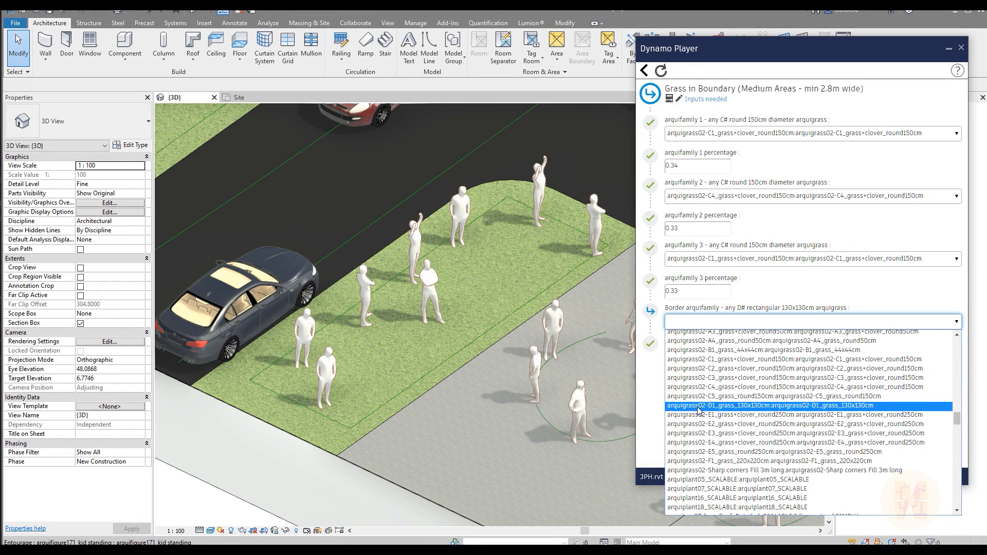
pyautogui.click(730, 410)
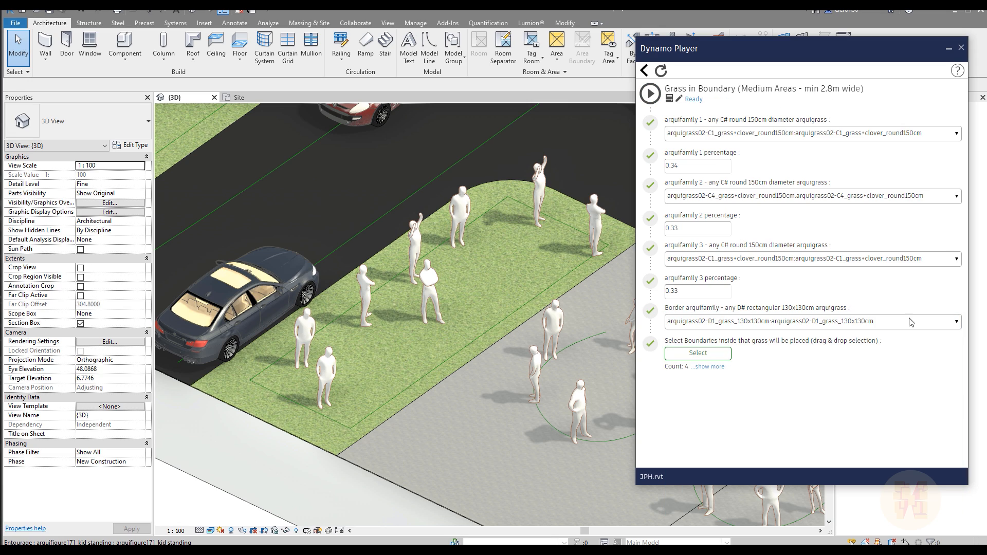
pyautogui.click(650, 93)
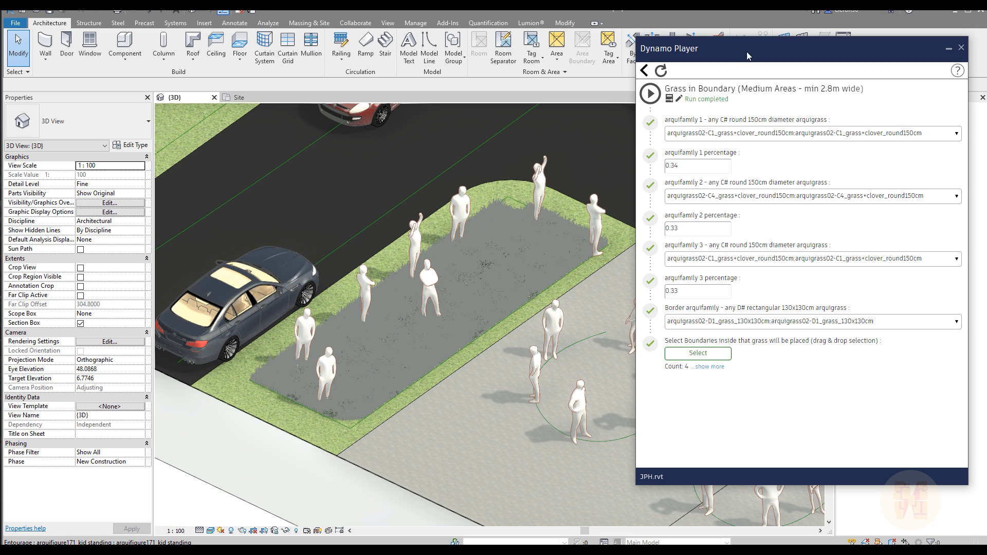
# - Show the 3D view in the Realistic visual style and examine the grass and clover blades around the figures' feet up close
pyautogui.click(212, 532)
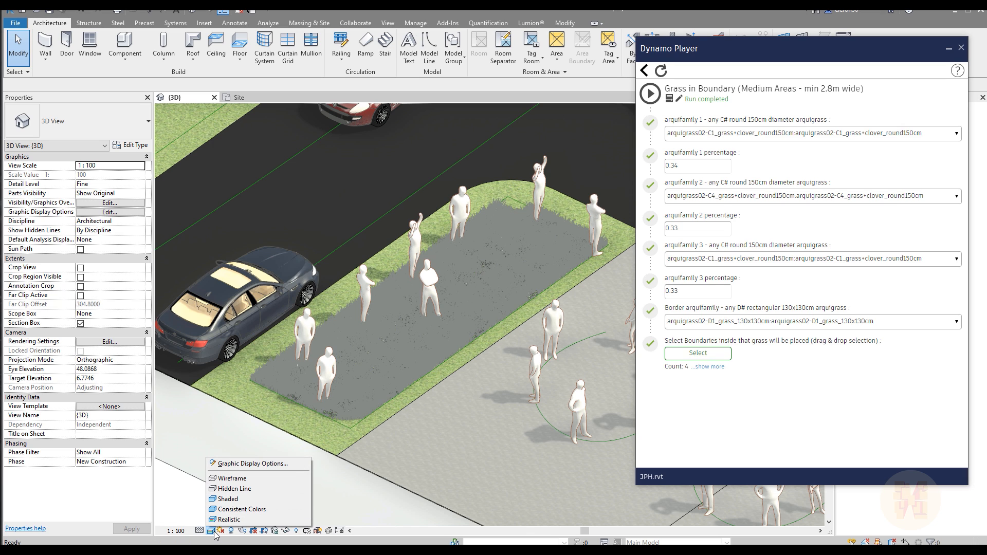
pyautogui.click(228, 519)
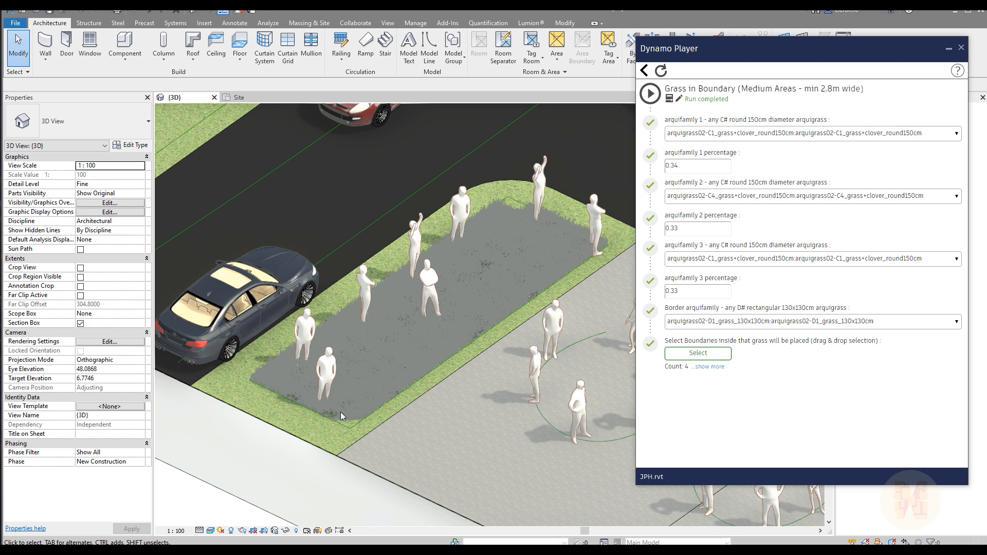
pyautogui.scroll(2, 398, 381)
pyautogui.scroll(5, 398, 381)
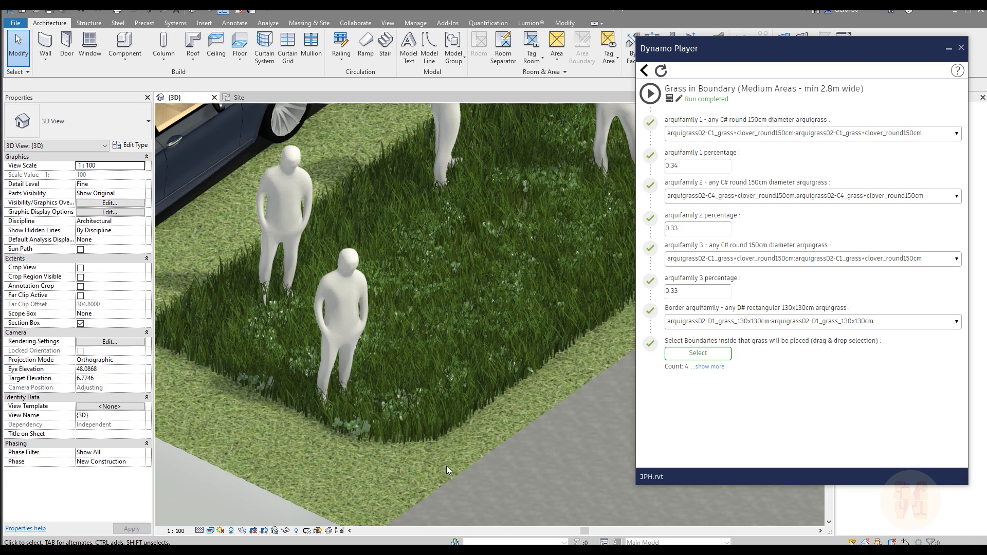
pyautogui.moveTo(447, 466); pyautogui.dragTo(271, 450, button='middle')
pyautogui.scroll(3, 379, 313)
pyautogui.scroll(2, 322, 268)
pyautogui.scroll(5, 292, 378)
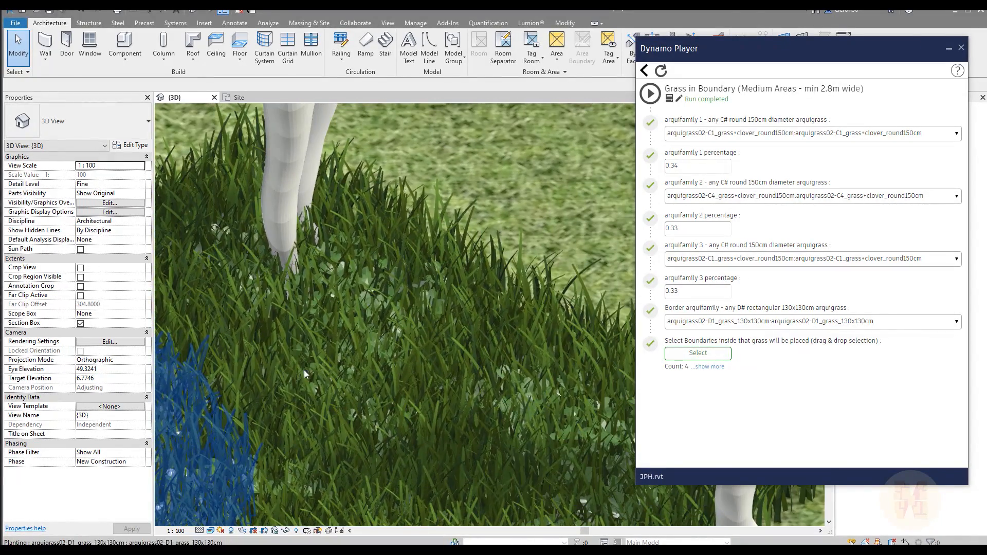
# - Examine the grass area from farther away, including the square border pieces and the round infill pieces
pyautogui.scroll(-3, 339, 380)
pyautogui.scroll(-5, 479, 308)
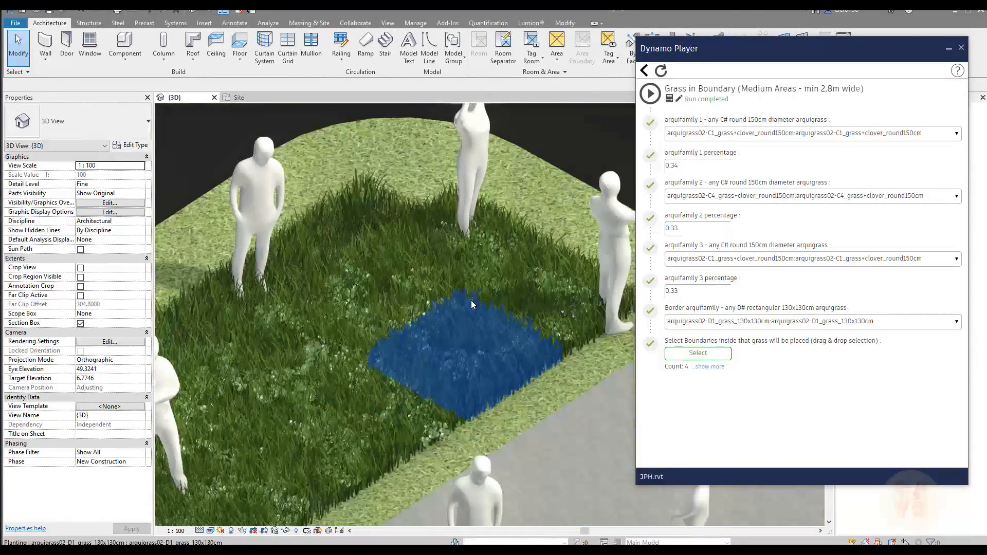
pyautogui.scroll(3, 364, 367)
pyautogui.moveTo(321, 379); pyautogui.dragTo(453, 362, button='middle')
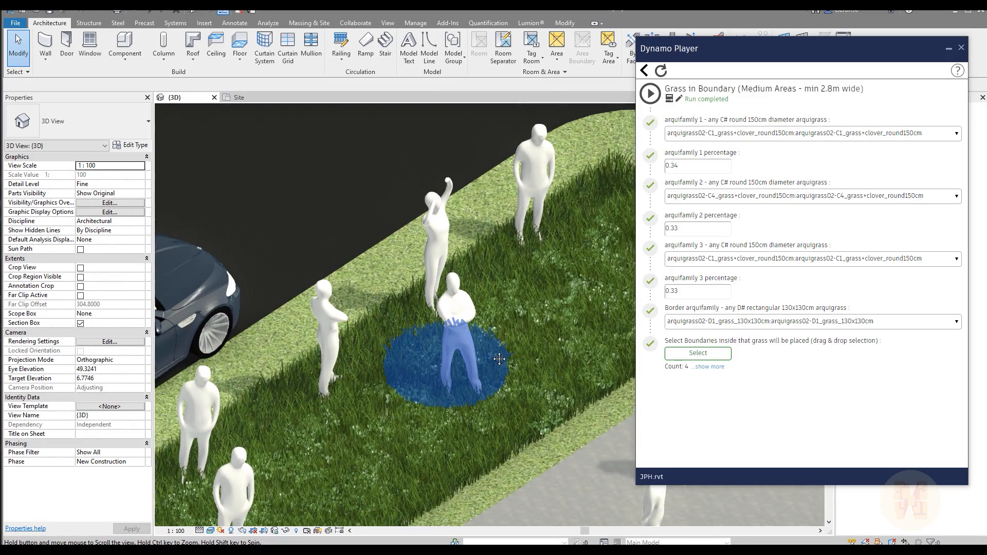
pyautogui.scroll(3, 455, 384)
pyautogui.scroll(-1, 447, 391)
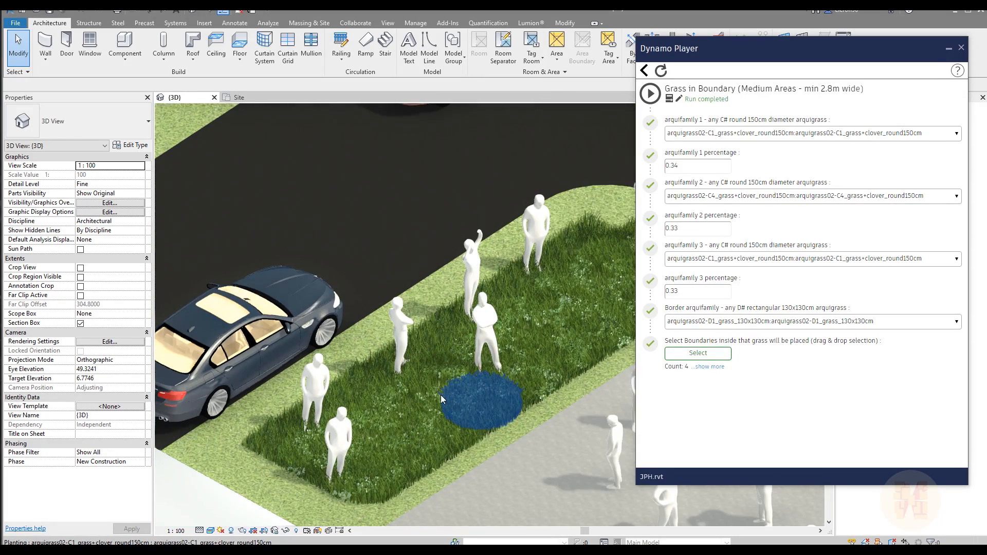
pyautogui.moveTo(441, 394); pyautogui.dragTo(452, 376, button='middle')
# - Return to the script list and browse the remaining grass and figure scripts
pyautogui.click(646, 71)
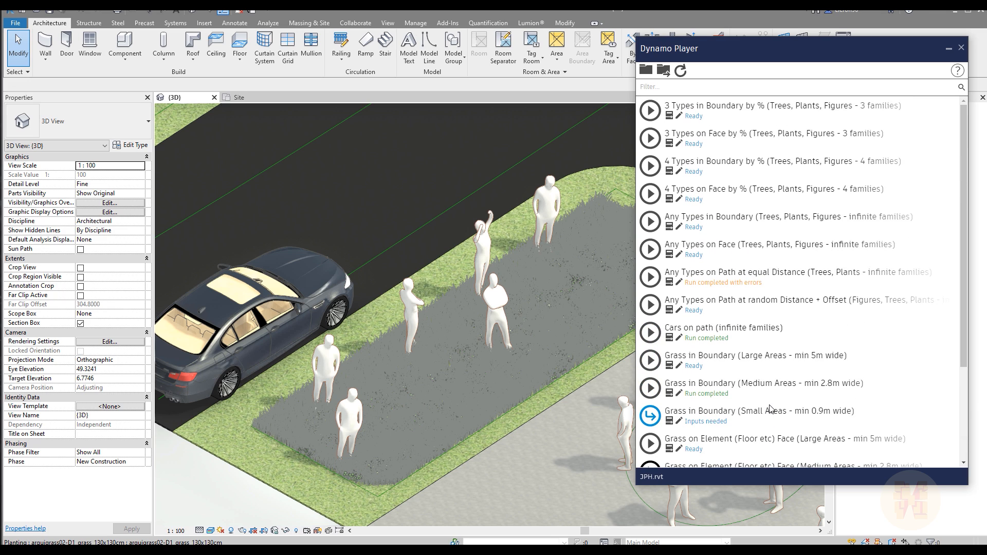
pyautogui.scroll(-3, 772, 409)
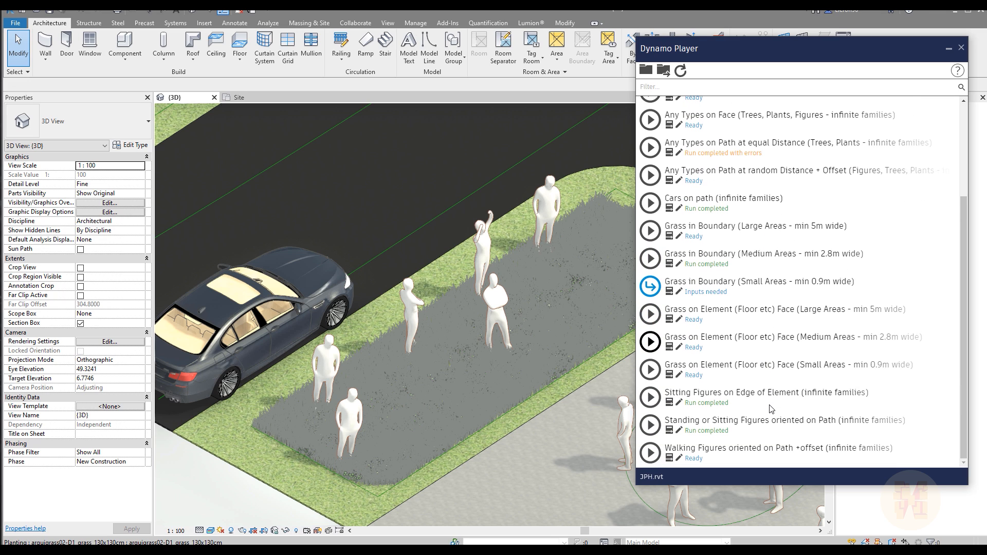